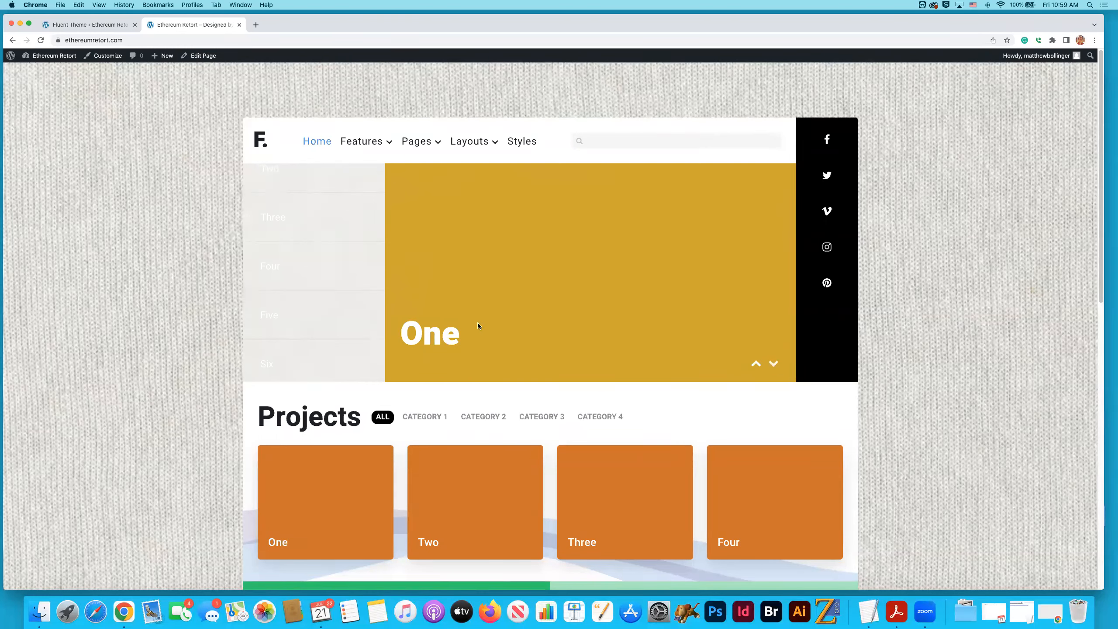
# - Browse the home page slideshow forward through its slides and back to slide Two
pyautogui.scroll(-2, 616, 301)
pyautogui.scroll(1, 616, 302)
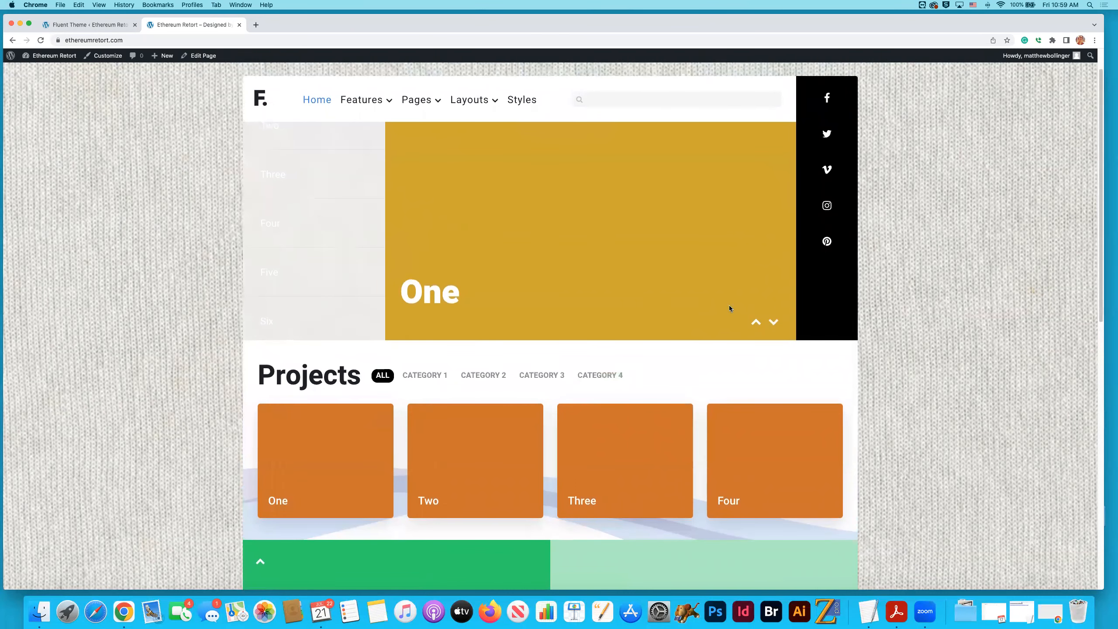
pyautogui.click(773, 322)
pyautogui.click(774, 322)
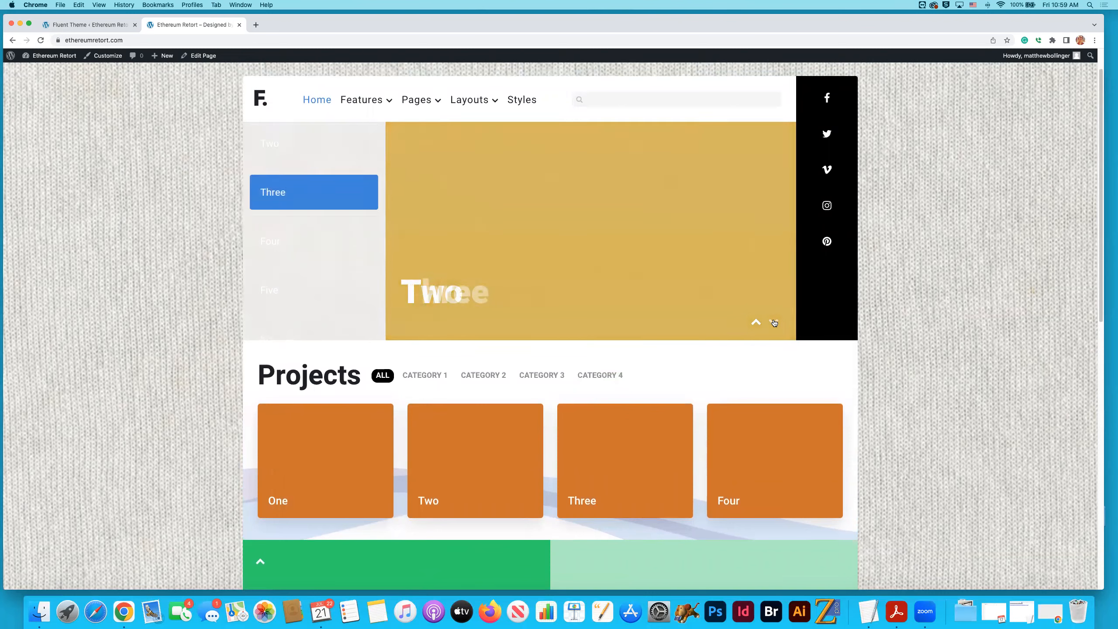
pyautogui.click(774, 322)
pyautogui.click(773, 322)
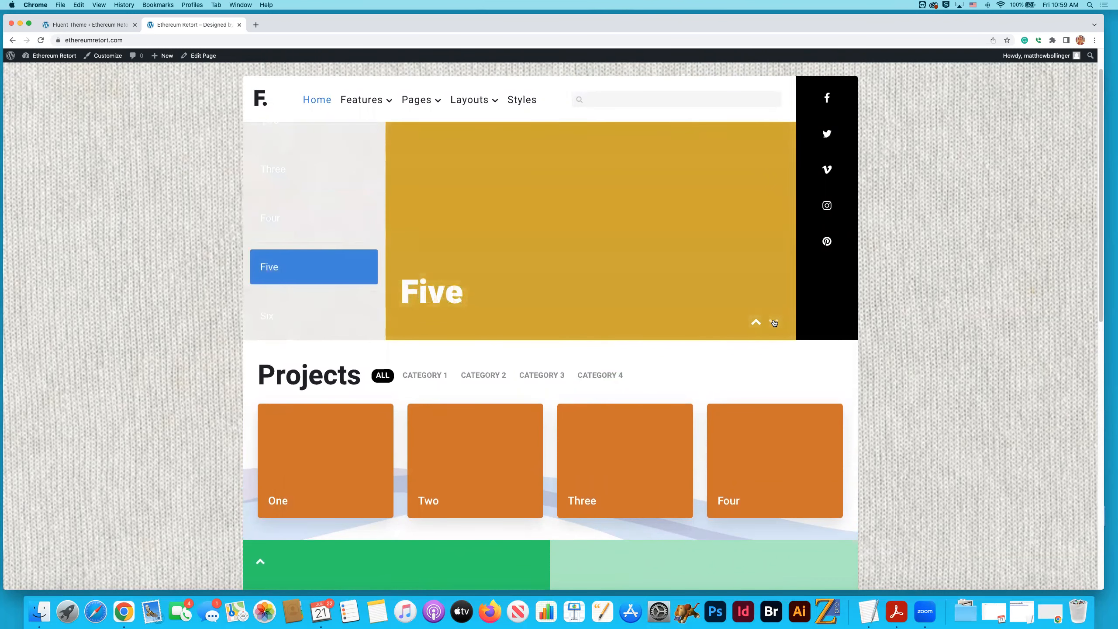
pyautogui.click(773, 322)
pyautogui.click(756, 323)
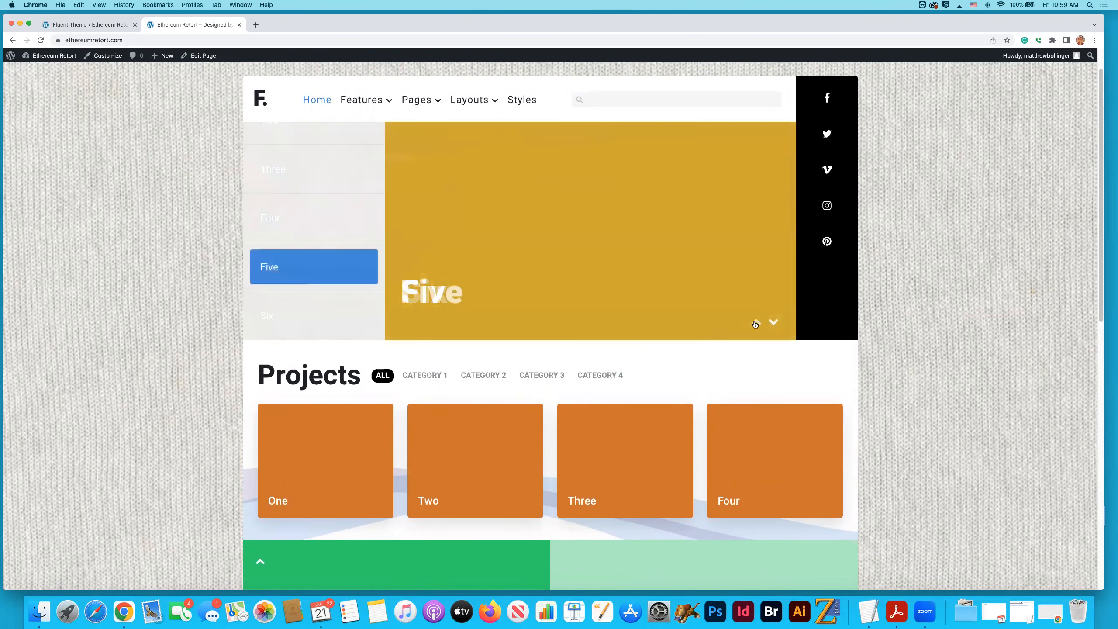
pyautogui.click(756, 323)
pyautogui.click(756, 324)
pyautogui.click(756, 323)
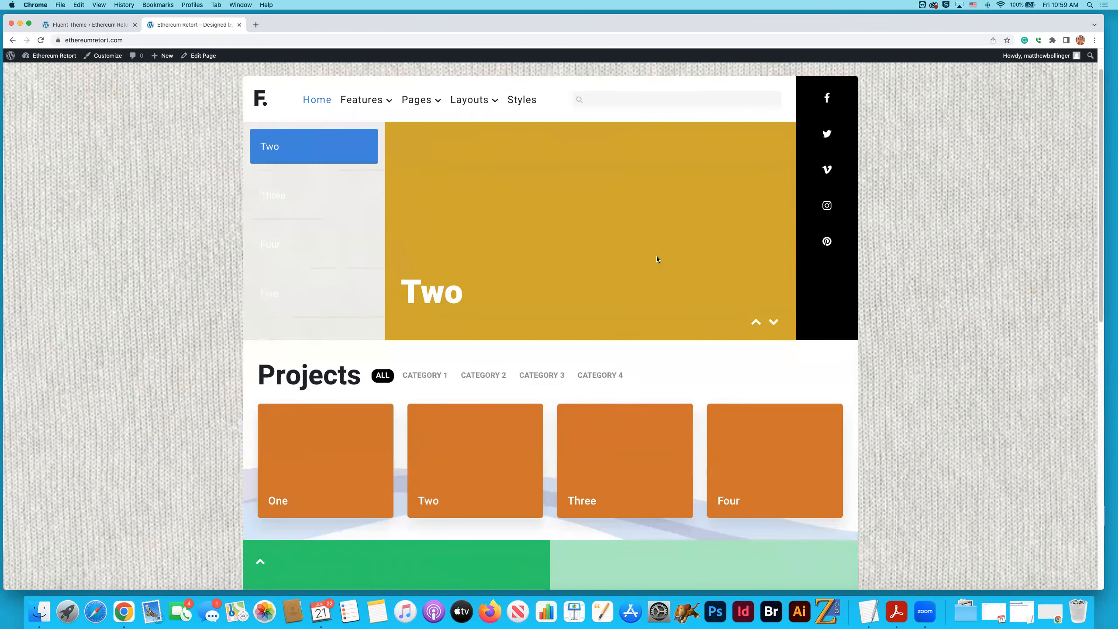
# - Switch to Finder and open 0_teaching/archive/-courses/web-design-II/project-3-pages-home-page on the design network drive
pyautogui.press('super+Tab')
pyautogui.press('super+Tab')
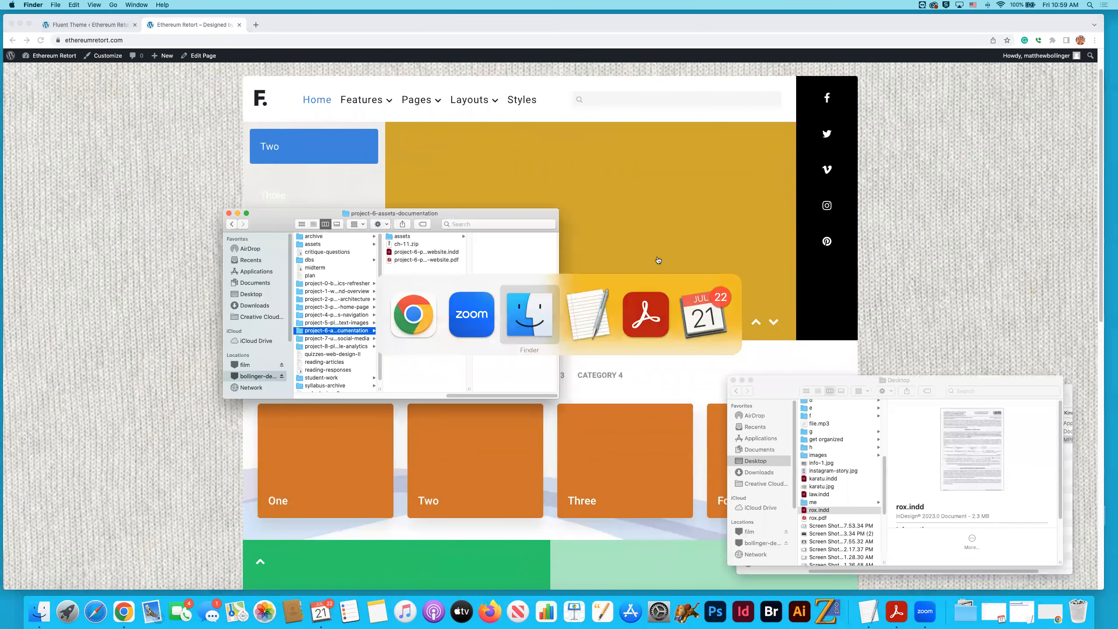
pyautogui.click(763, 543)
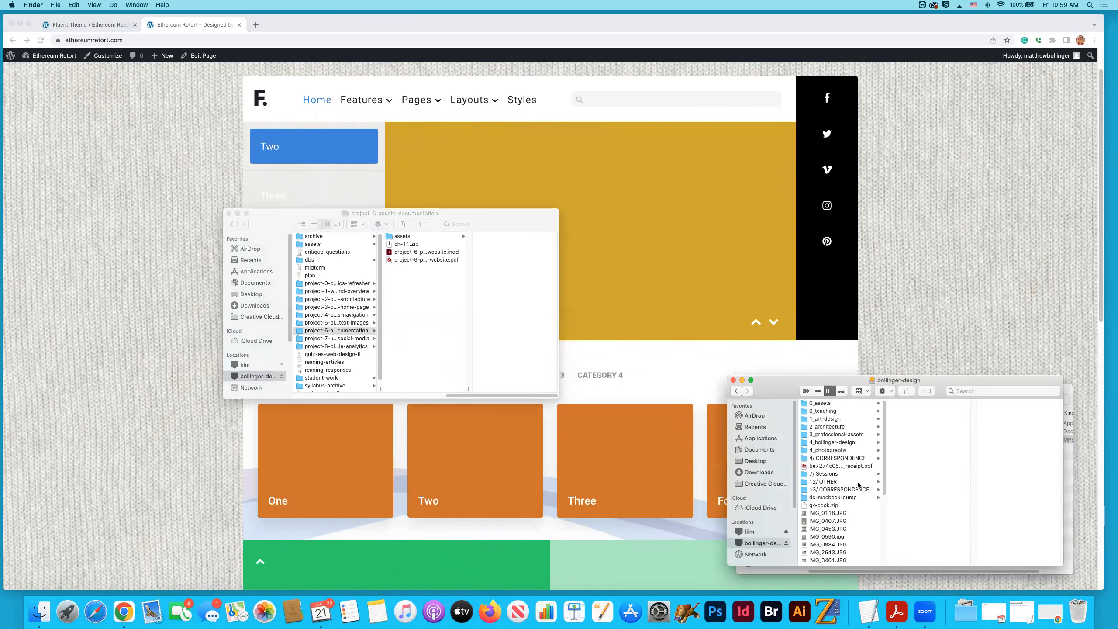
pyautogui.click(836, 411)
pyautogui.click(918, 419)
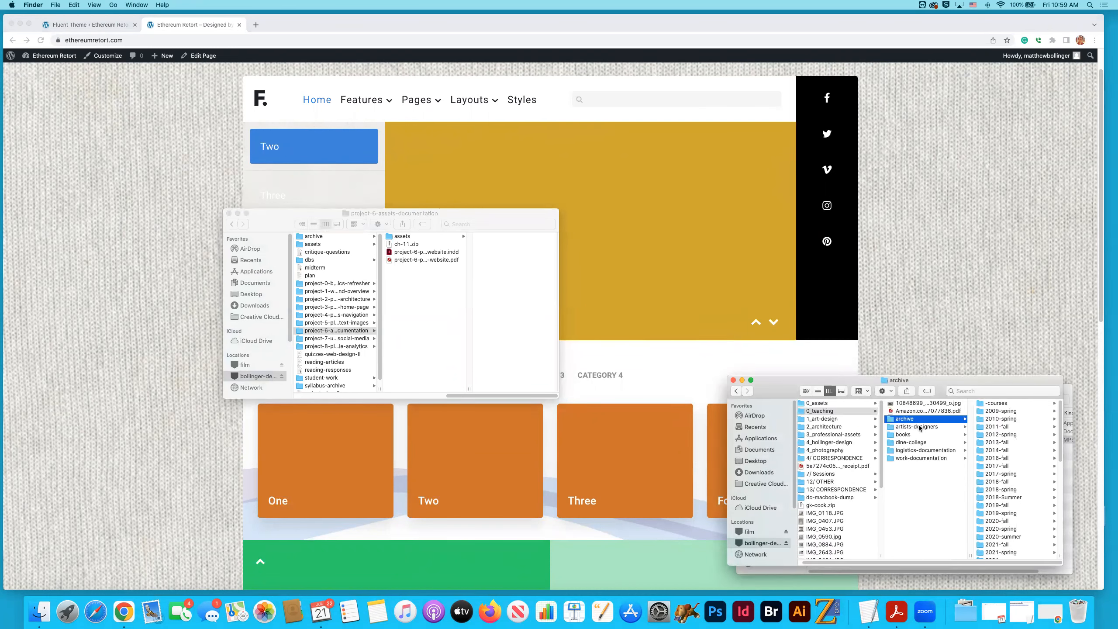
pyautogui.click(997, 404)
pyautogui.scroll(-5, 1022, 477)
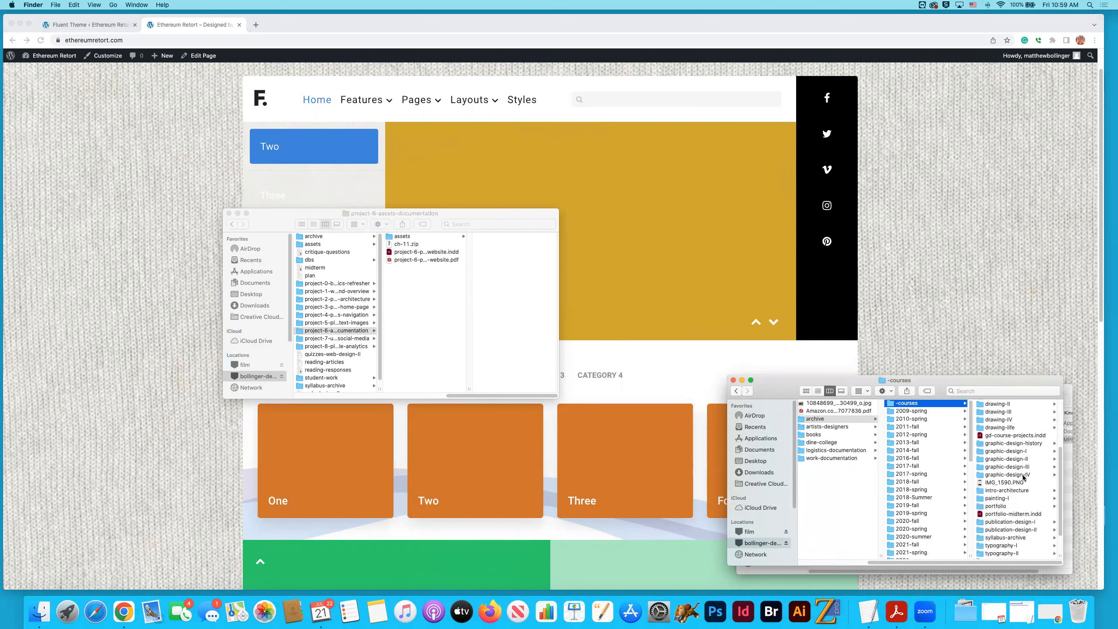
pyautogui.click(1017, 539)
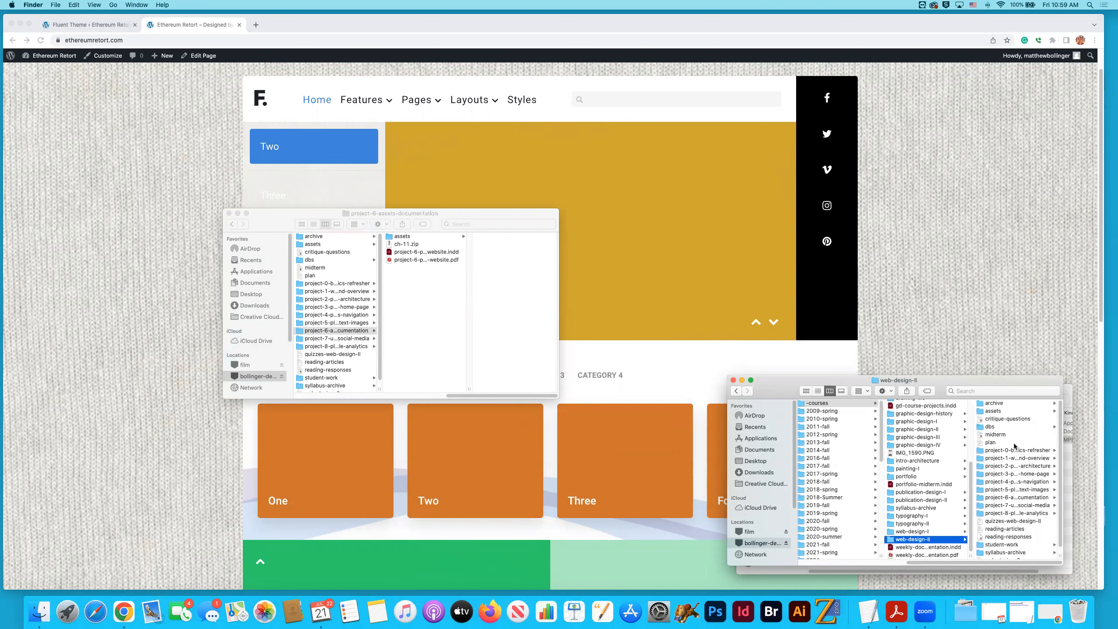
pyautogui.click(1014, 474)
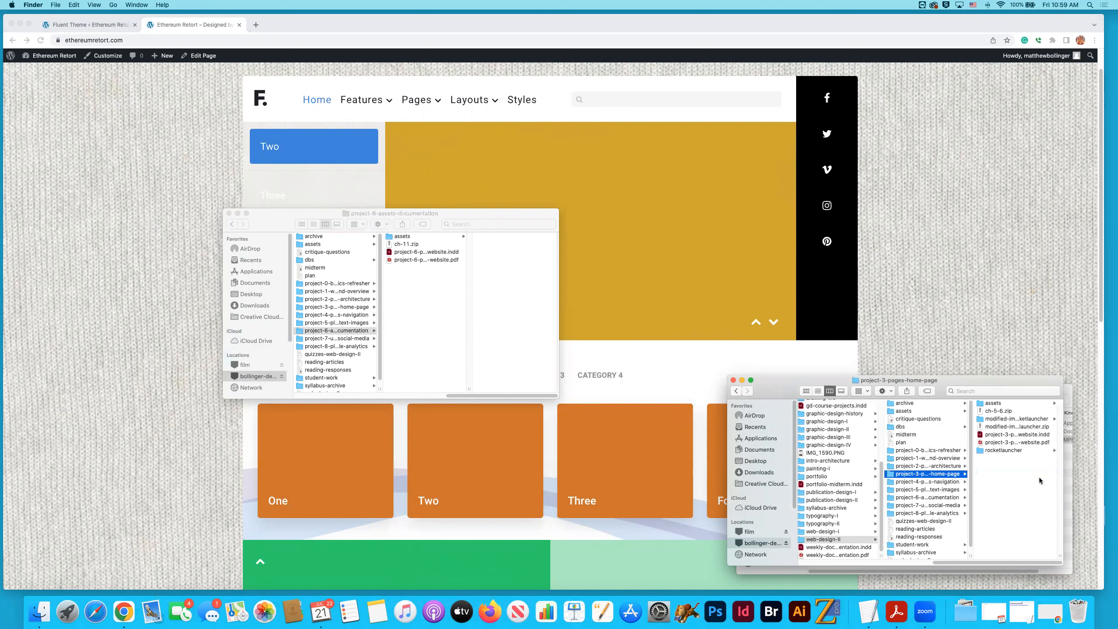
# - Open the slideshow folder inside the home folder of rocketlauncher
pyautogui.click(1006, 422)
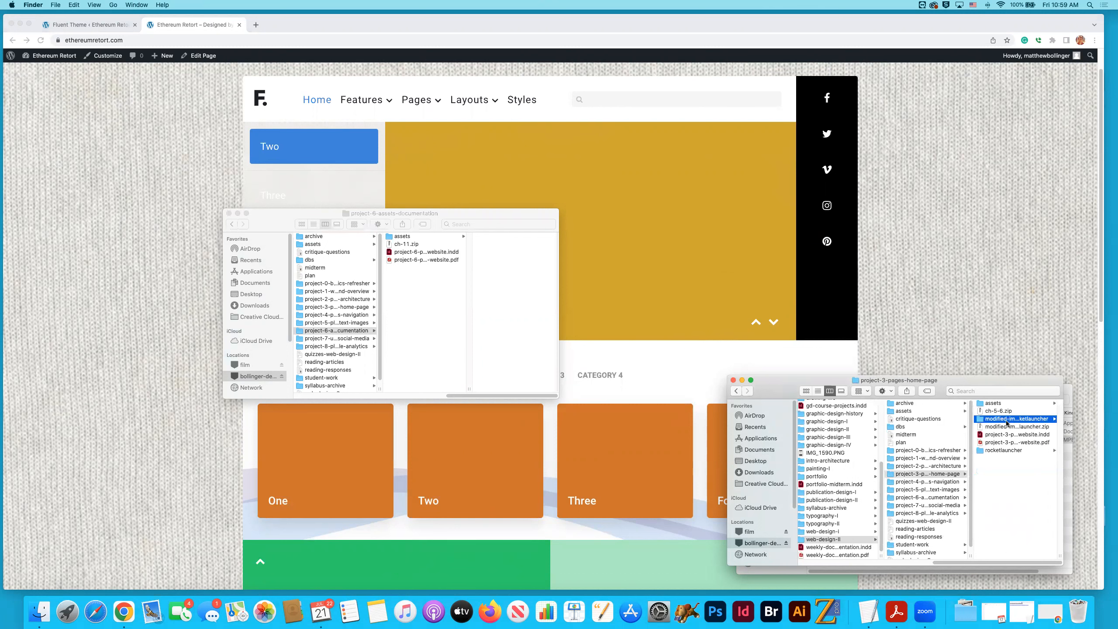
pyautogui.click(935, 451)
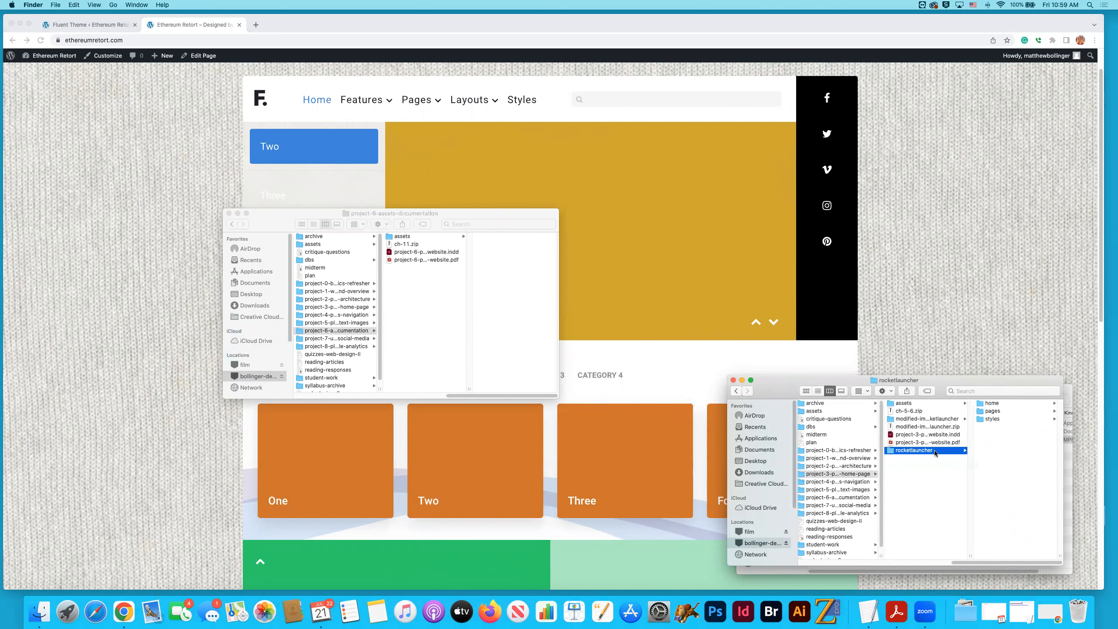
pyautogui.click(997, 420)
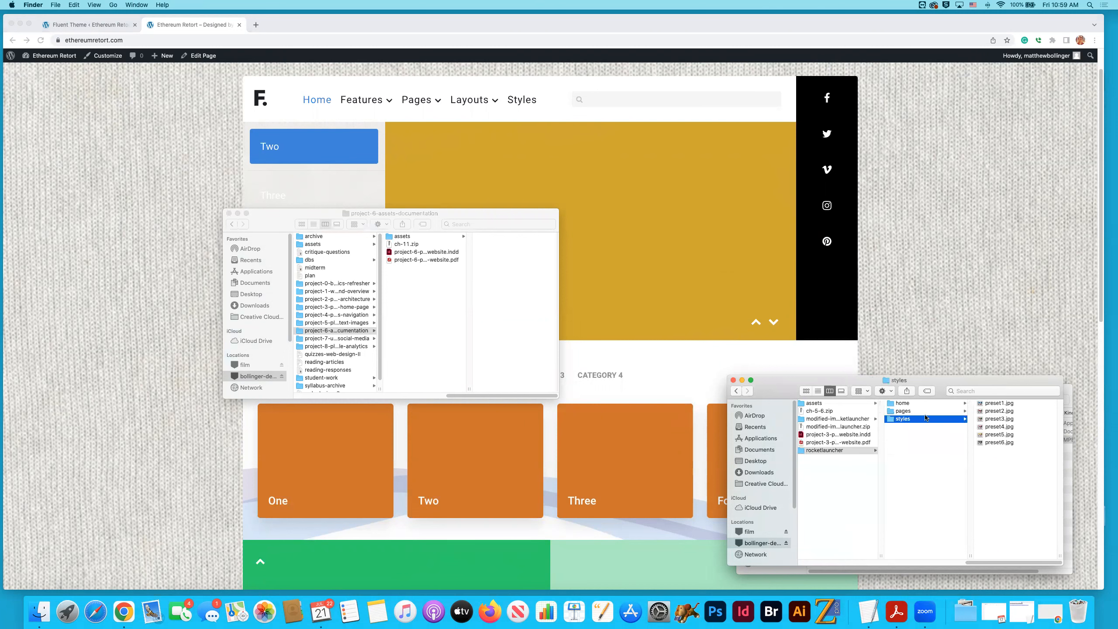
pyautogui.press('Up')
pyautogui.press('Up')
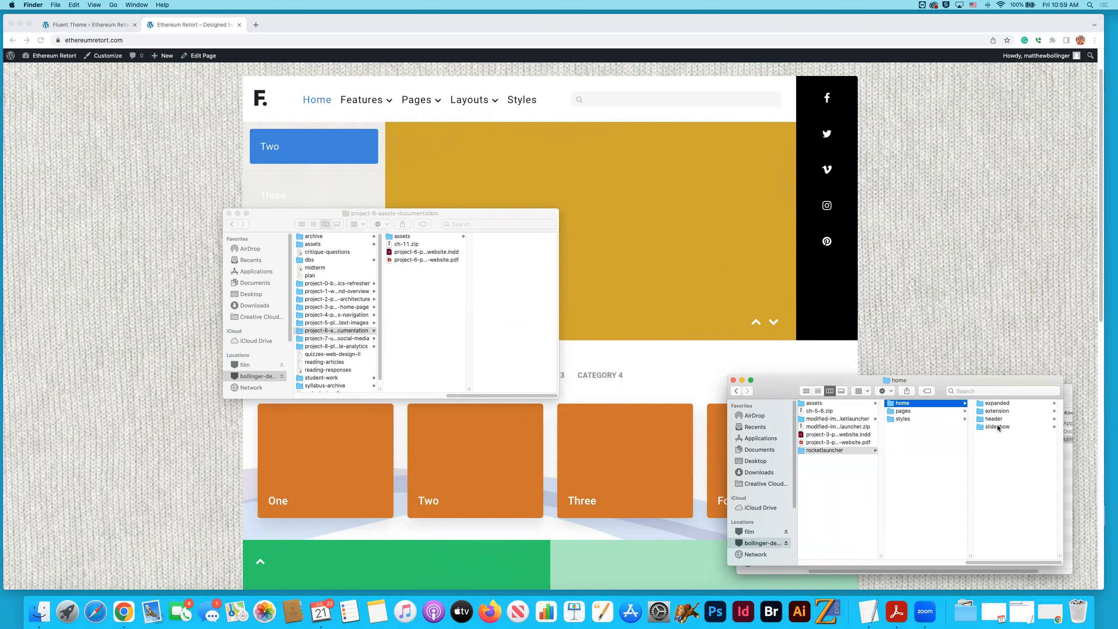
pyautogui.click(999, 427)
pyautogui.press('Left')
pyautogui.press('Left')
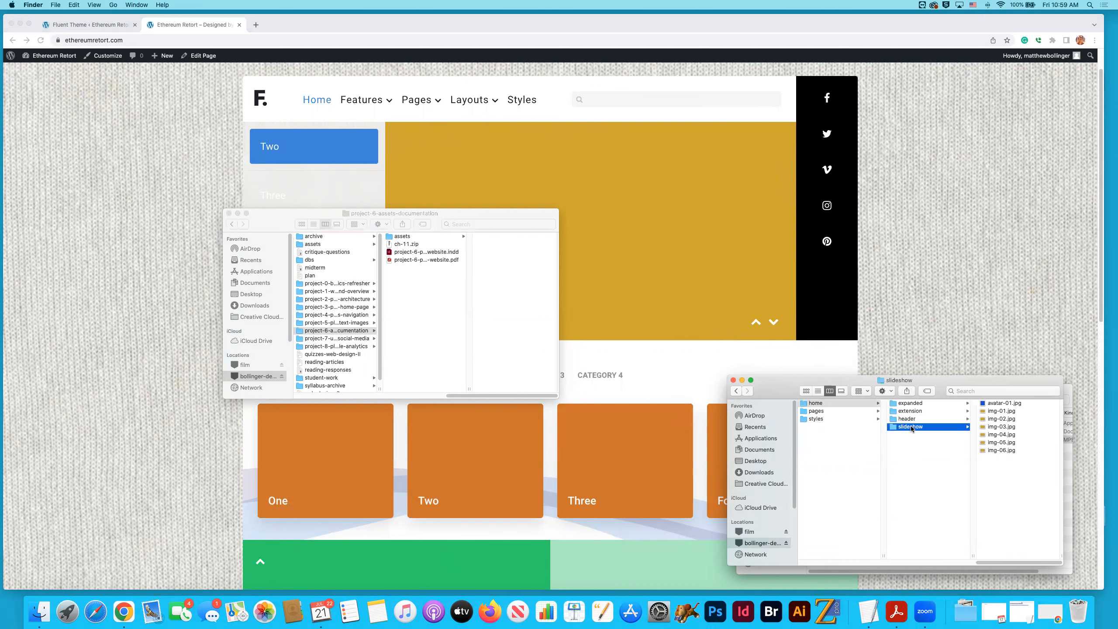
pyautogui.hscroll(5, 911, 427)
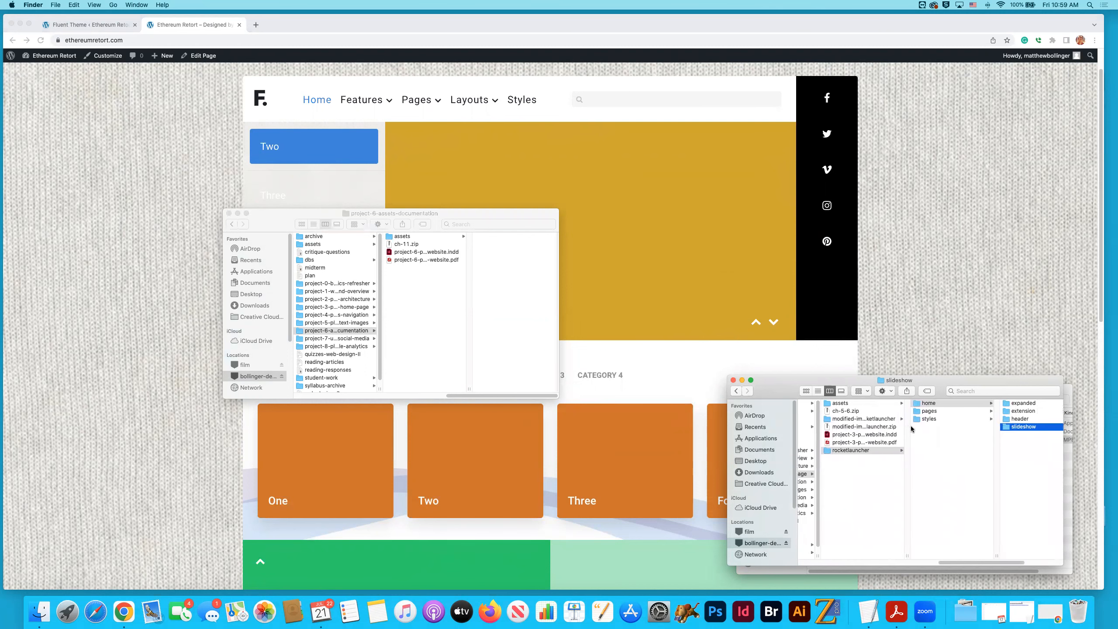
# - Examine the file information of img-01.jpg in the slideshow folder and preview the images through img-04.jpg
pyautogui.click(1010, 413)
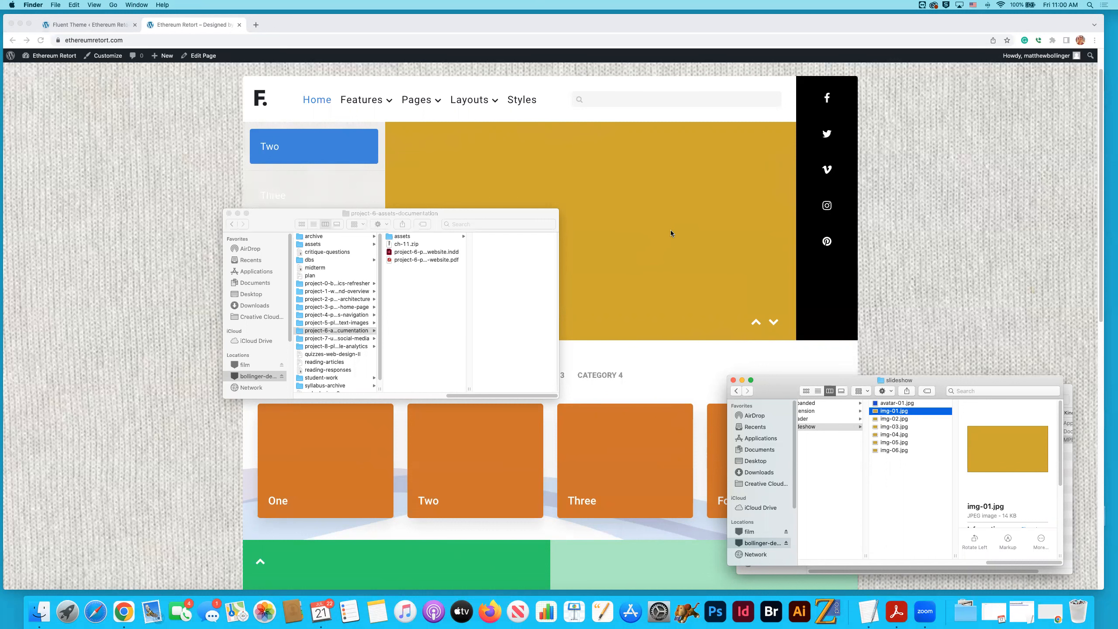
pyautogui.scroll(-5, 1026, 486)
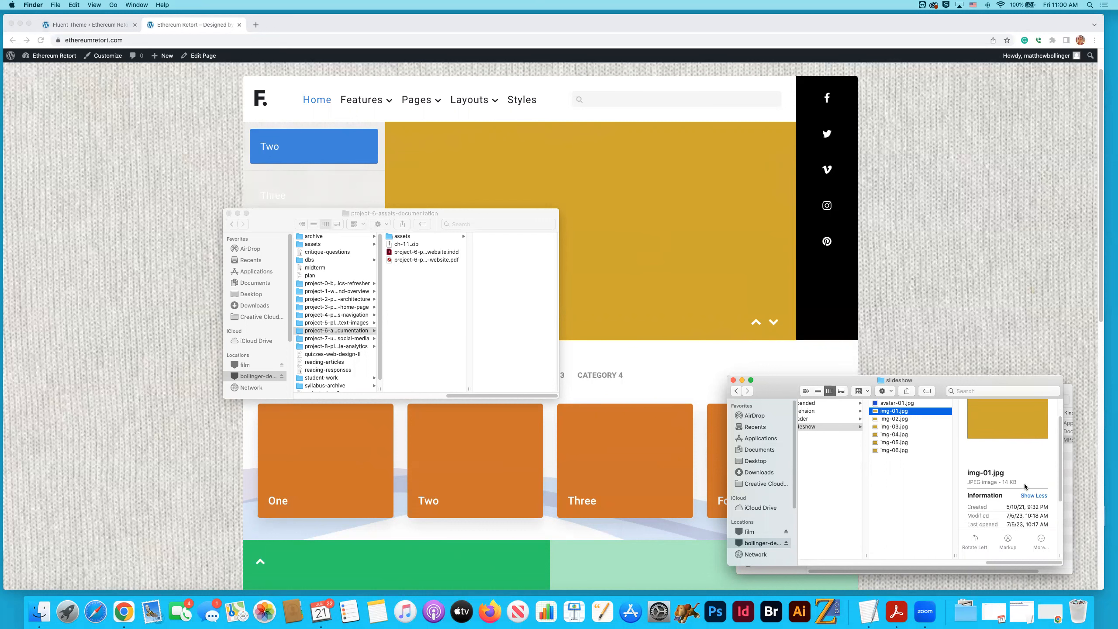
pyautogui.scroll(-2, 1026, 485)
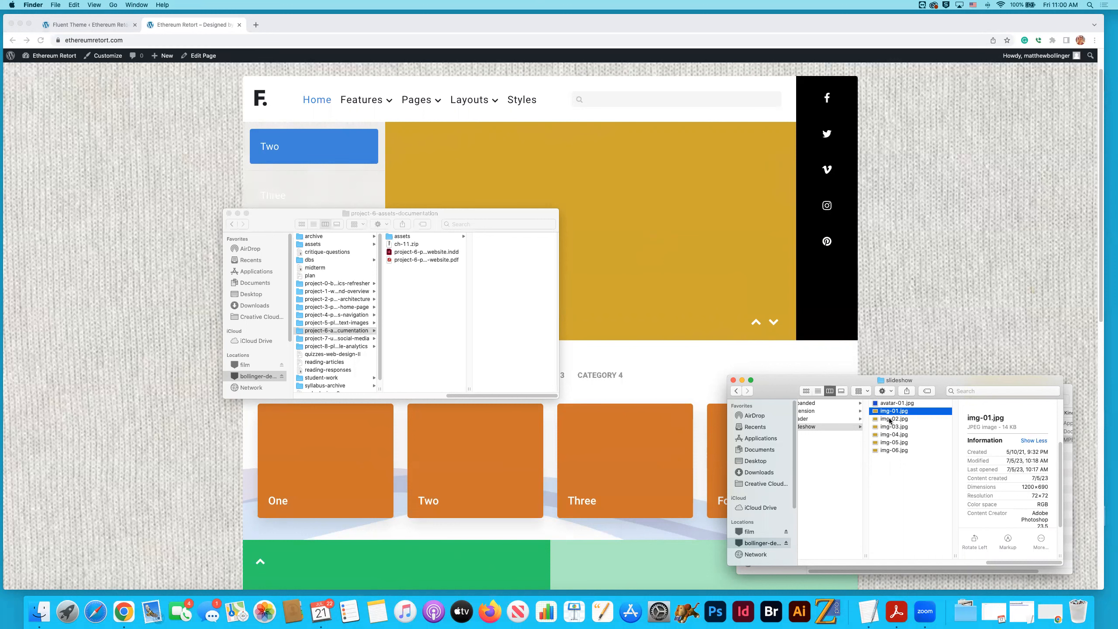
pyautogui.press('Down')
pyautogui.press('Down')
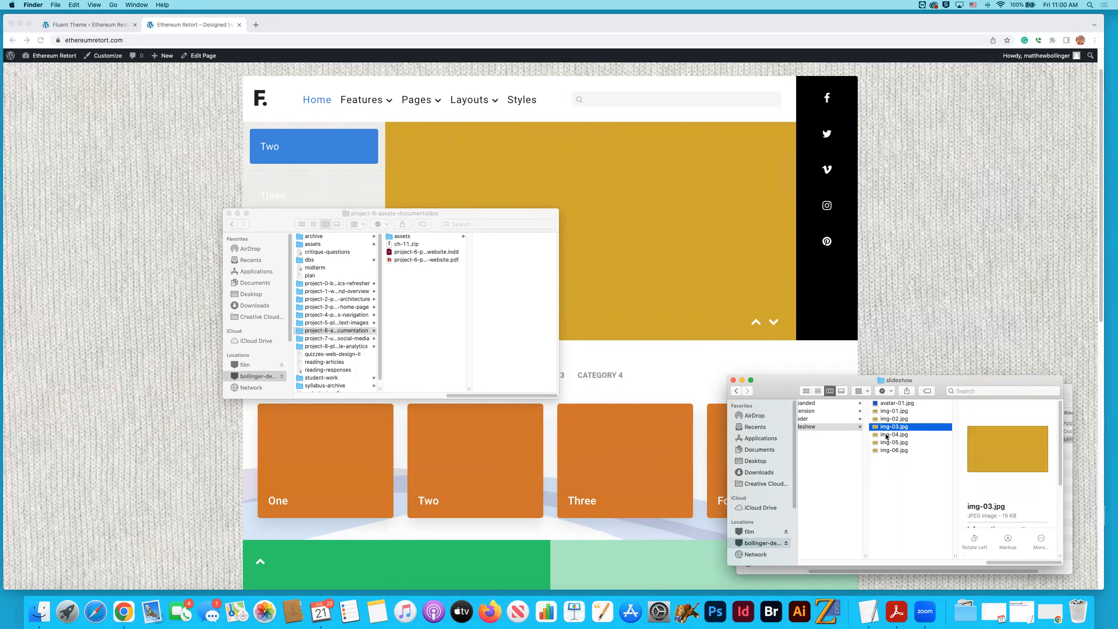
pyautogui.click(887, 436)
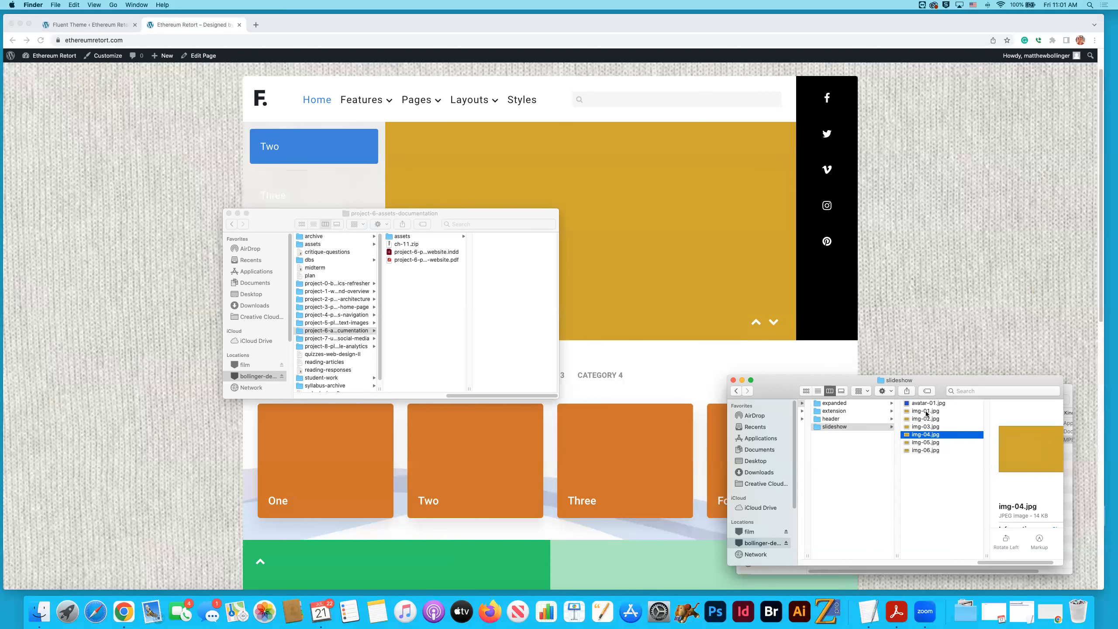
# - Show the file information of the slideshow's img-01.jpg and highlight its pixel dimensions
pyautogui.click(926, 412)
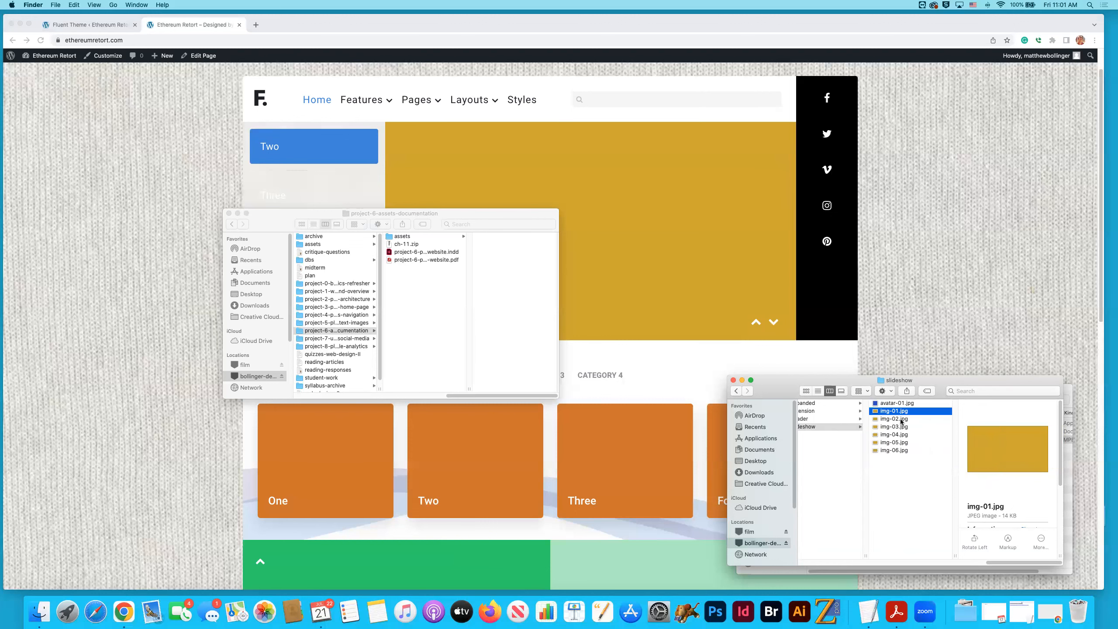
pyautogui.scroll(-3, 980, 484)
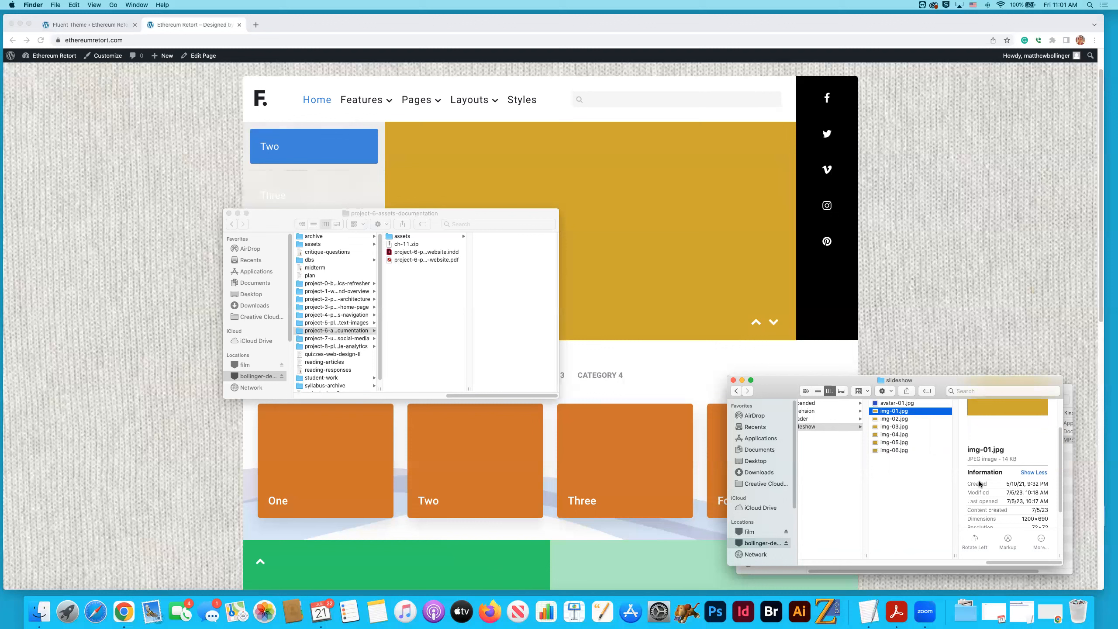
pyautogui.scroll(-1, 1015, 503)
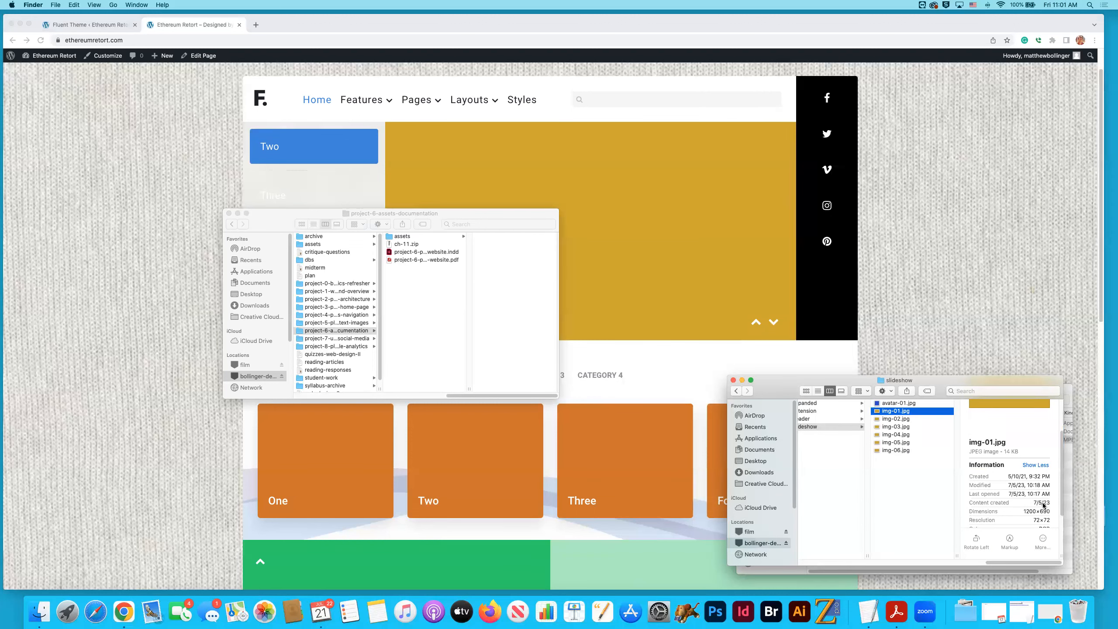
pyautogui.click(1028, 510)
pyautogui.moveTo(1028, 510); pyautogui.dragTo(1048, 511)
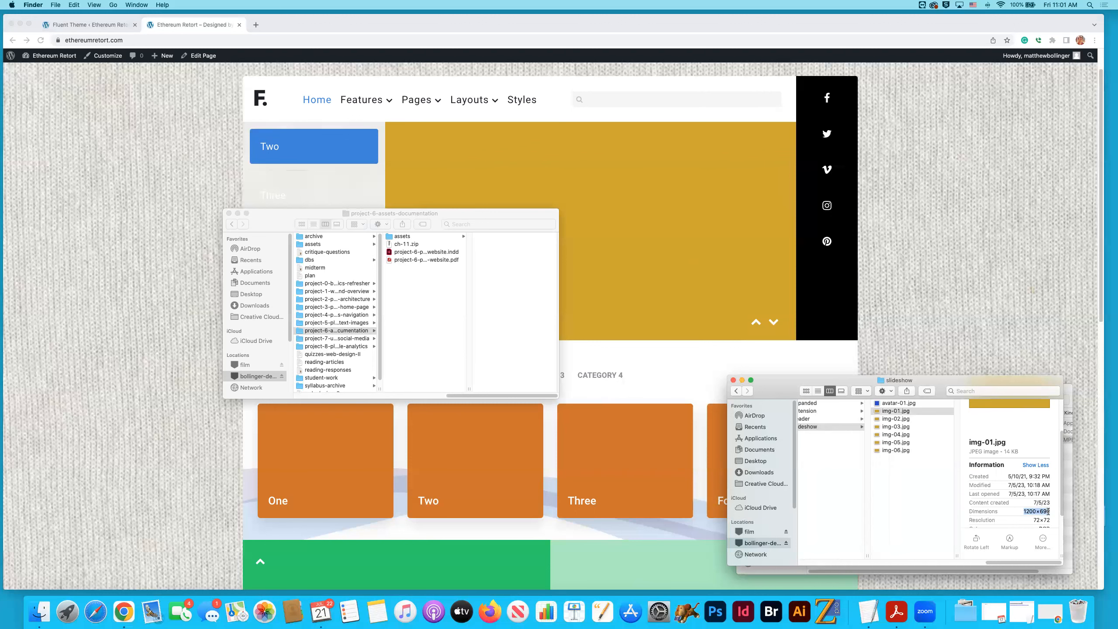
# - Open the extension folder and highlight the pixel dimensions of its img-01.jpg, comparing it with the green home page section
pyautogui.hscroll(-3, 876, 438)
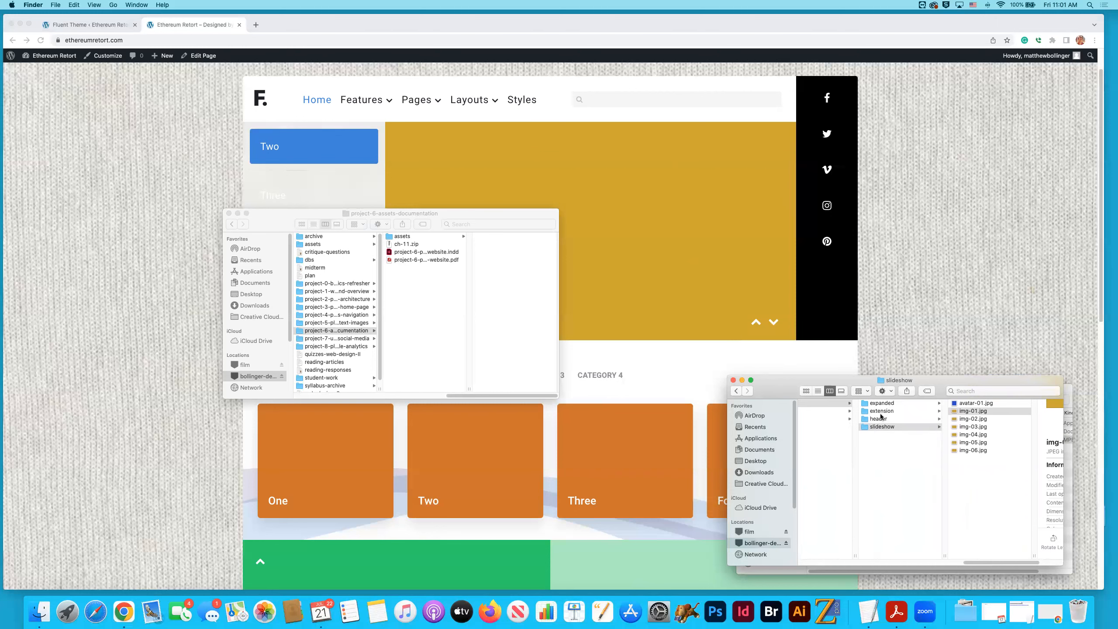
pyautogui.hscroll(-3, 929, 418)
pyautogui.click(935, 413)
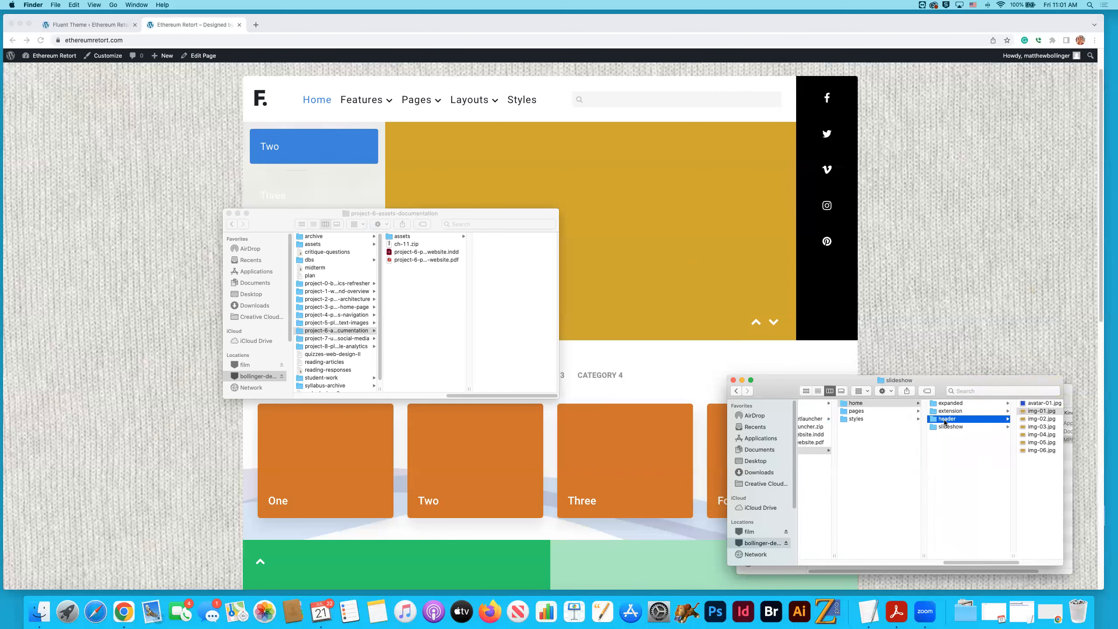
pyautogui.press('Right')
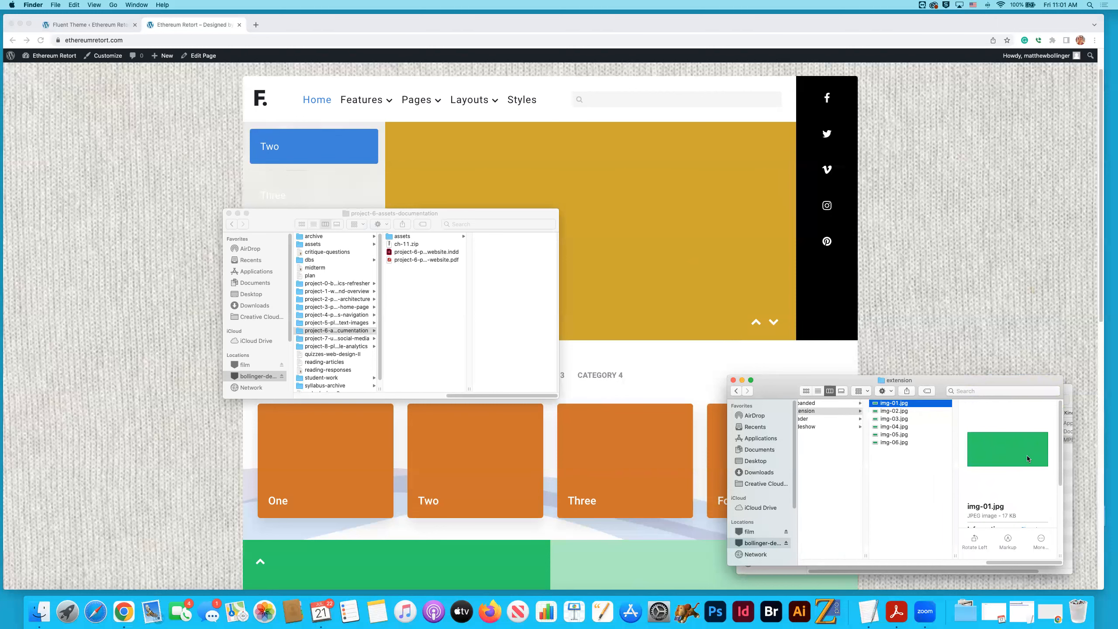
pyautogui.scroll(-5, 555, 453)
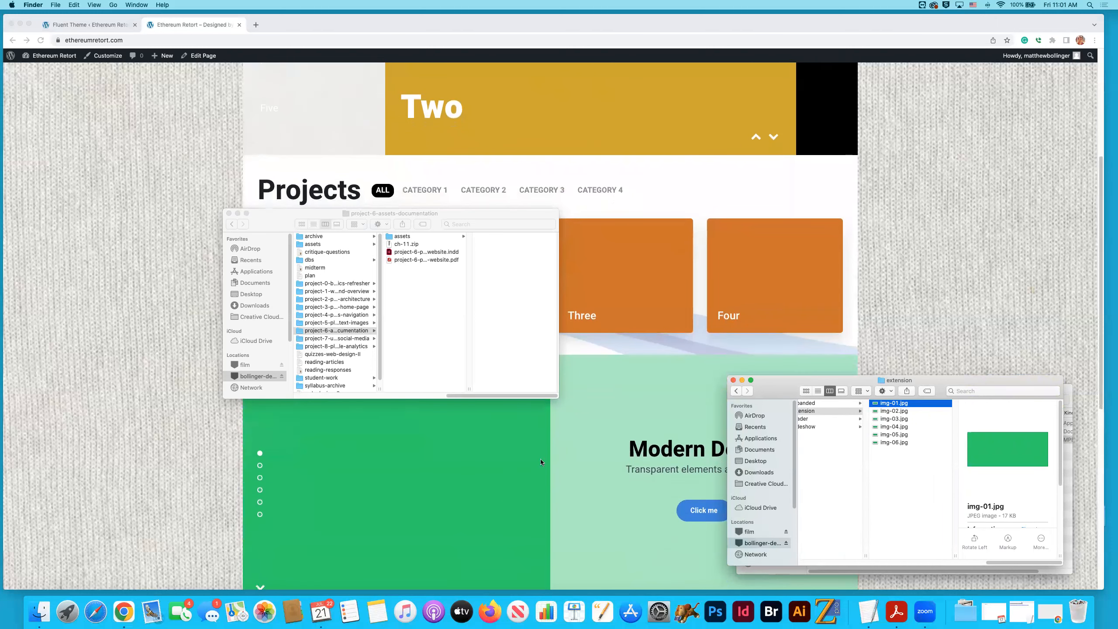
pyautogui.scroll(-3, 1002, 478)
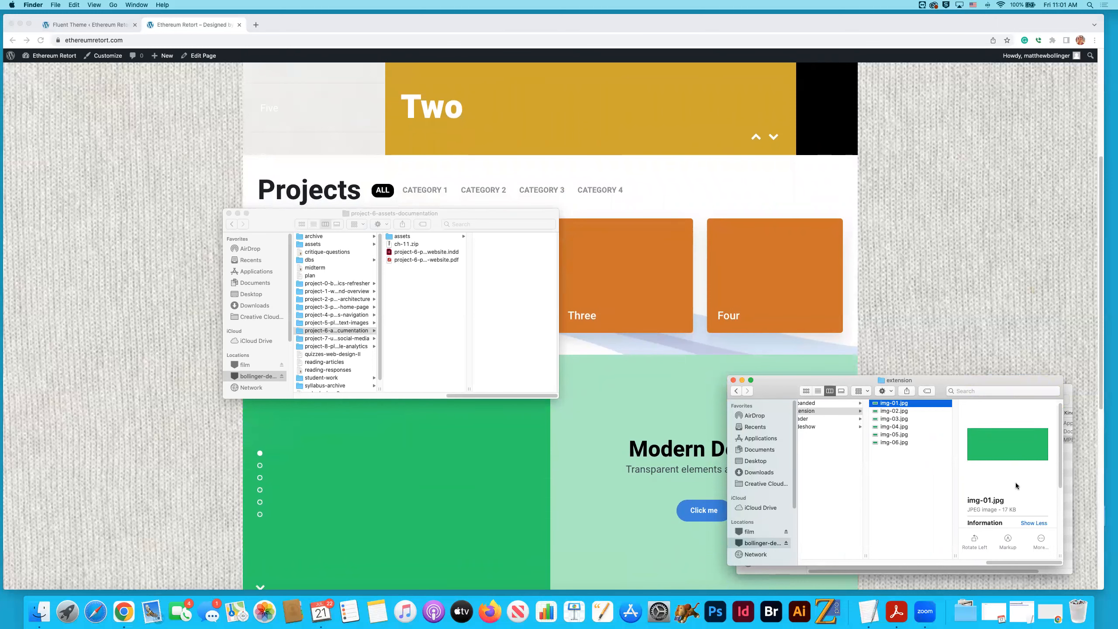
pyautogui.scroll(-2, 1032, 515)
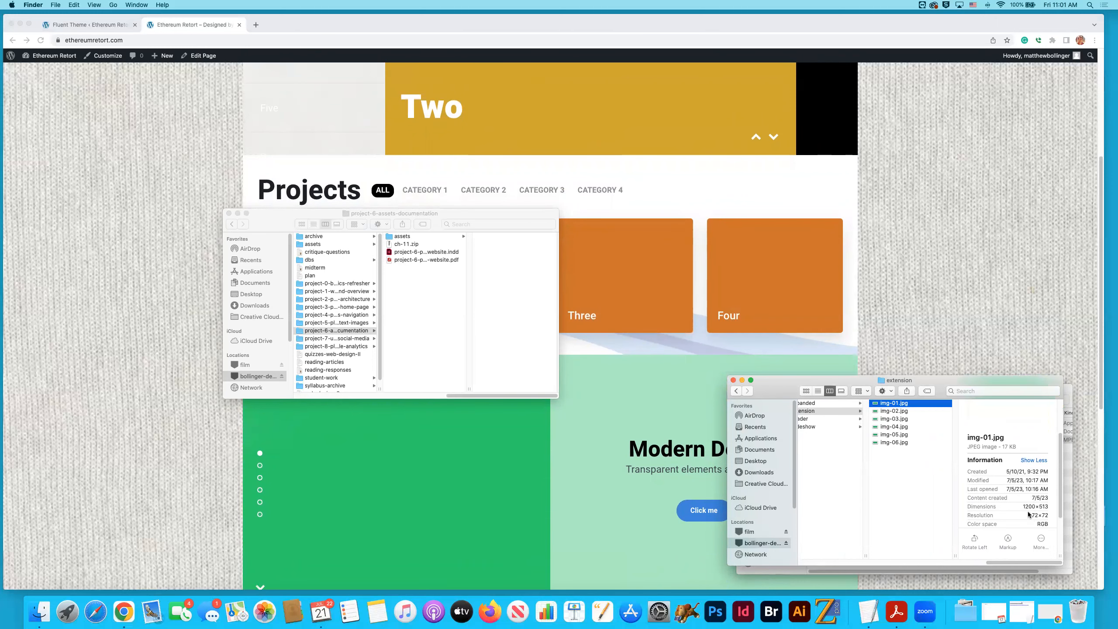
pyautogui.moveTo(1020, 508); pyautogui.dragTo(1047, 506)
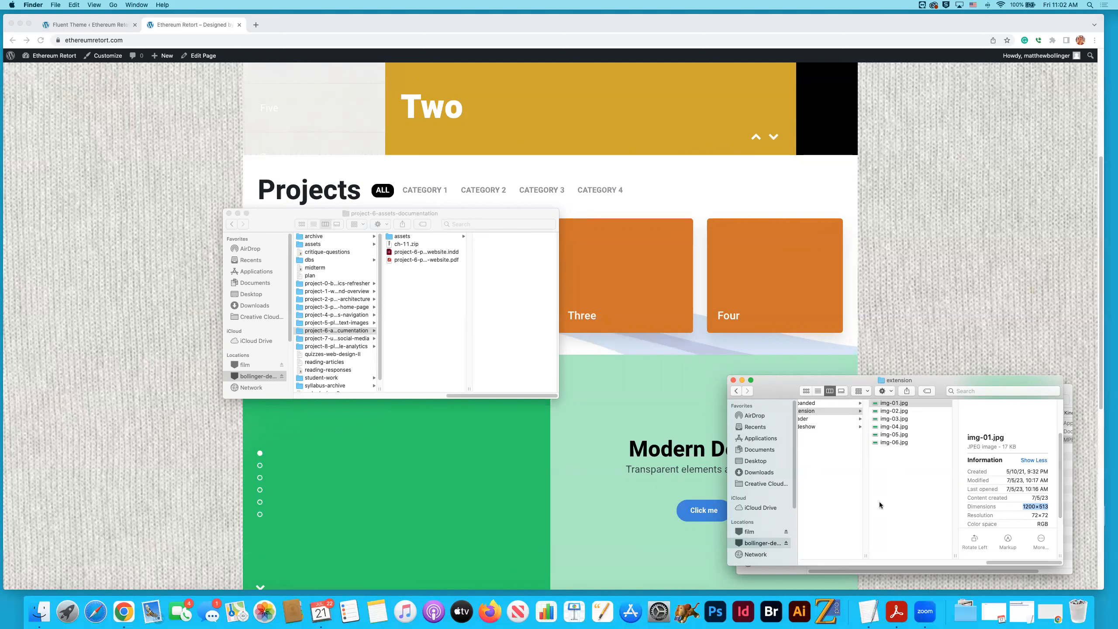
# - Return to the home page in Chrome and review its slideshow and Projects sections
pyautogui.click(161, 294)
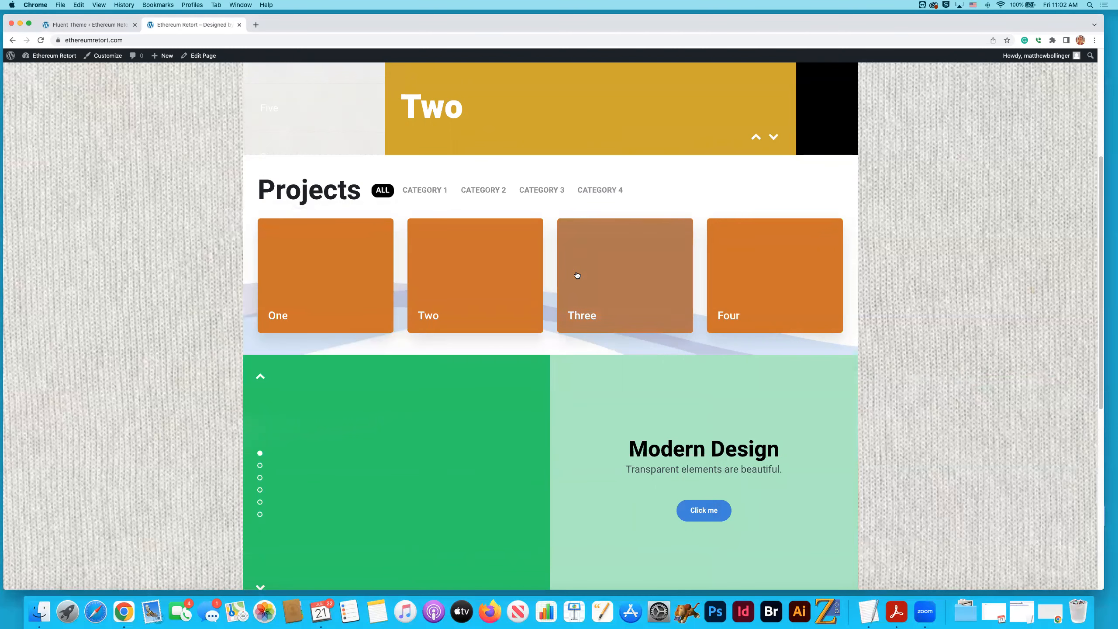
pyautogui.scroll(5, 590, 272)
pyautogui.scroll(-1, 456, 206)
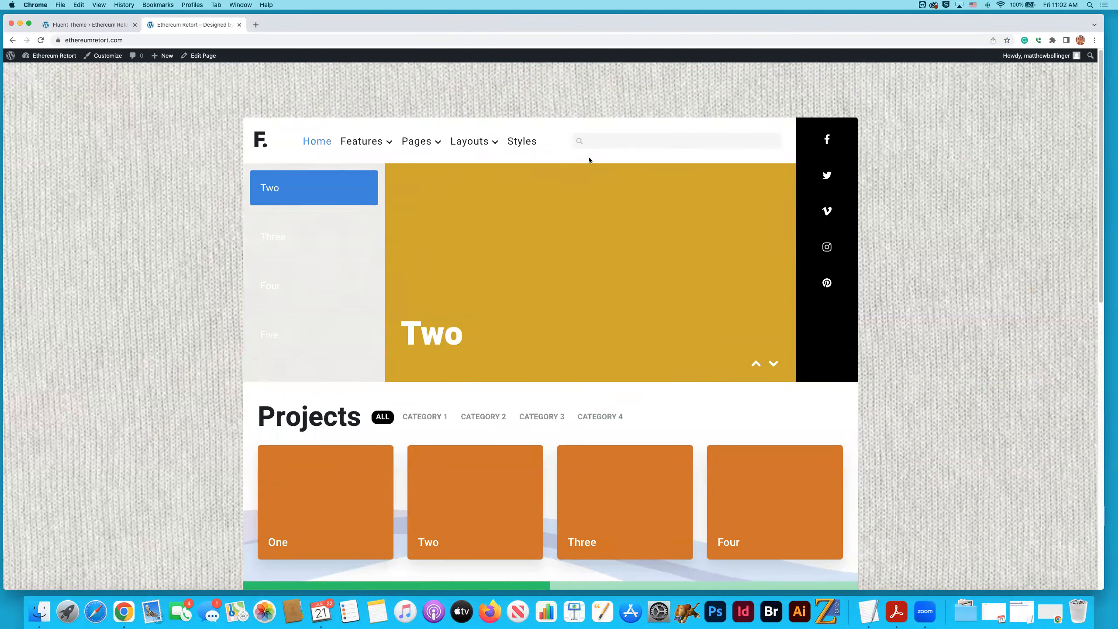
# - Switch from the site's home page back to the WordPress admin and open the list of all pages
pyautogui.moveTo(493, 160)
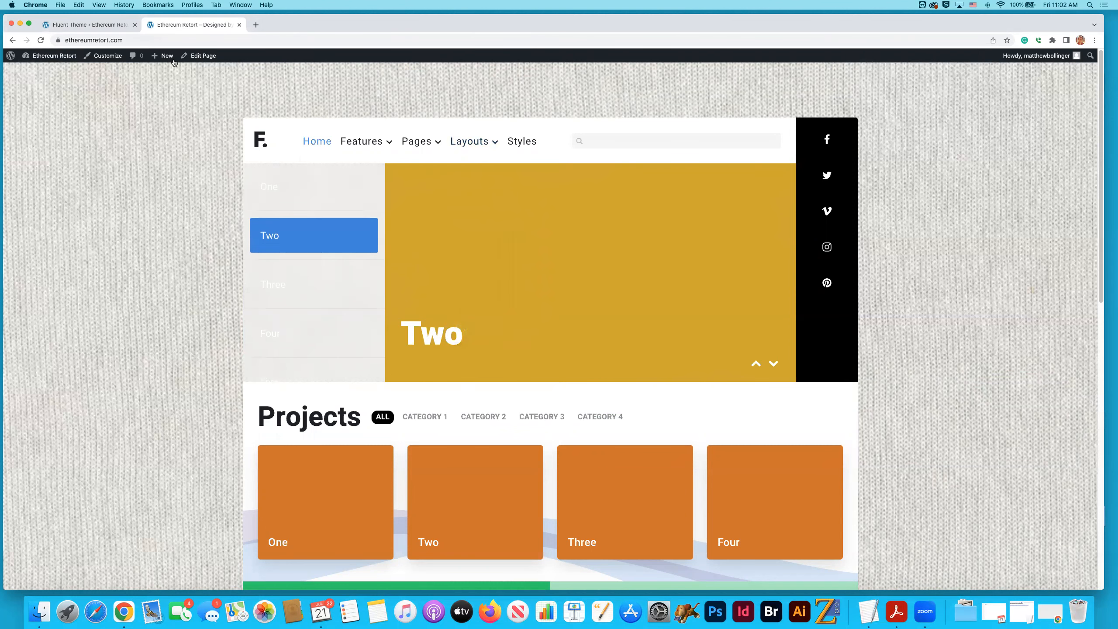
pyautogui.click(96, 25)
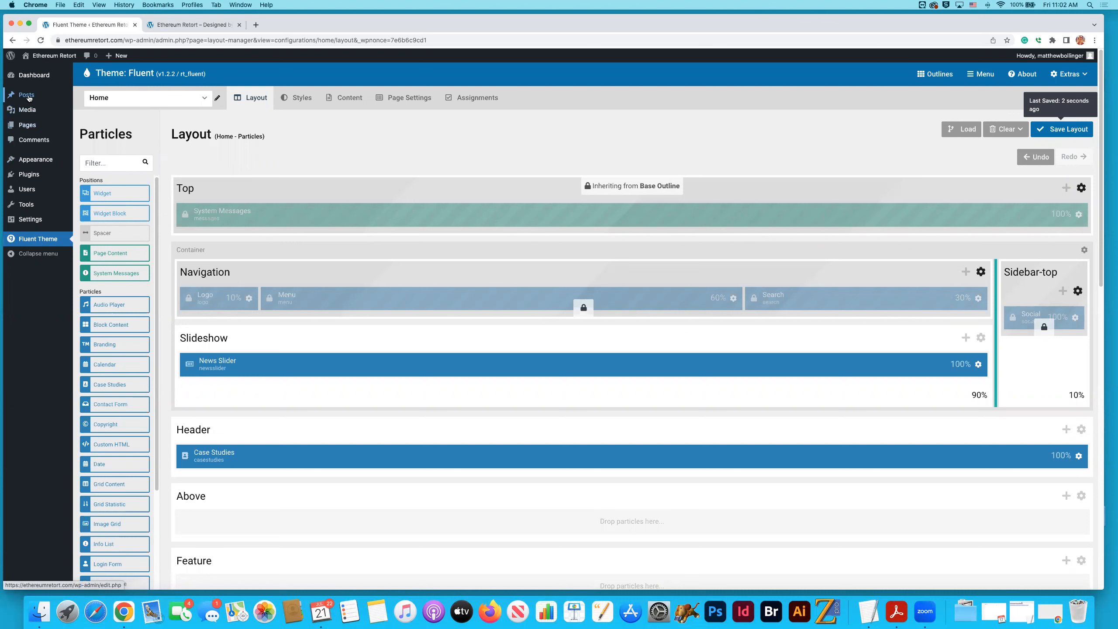
pyautogui.moveTo(29, 97)
pyautogui.moveTo(30, 128)
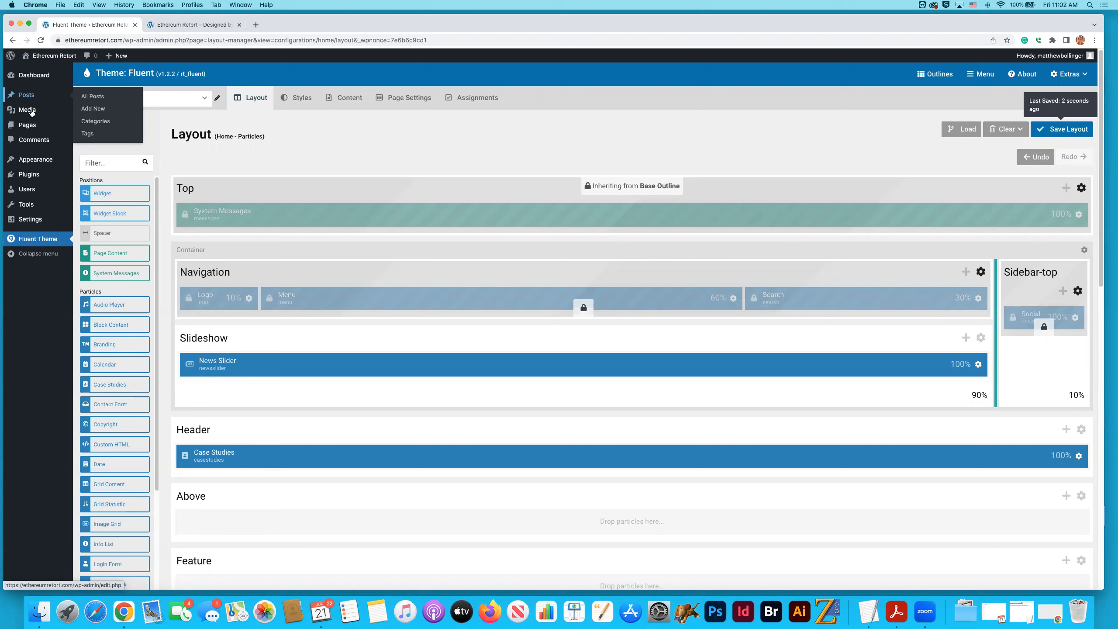
pyautogui.click(27, 127)
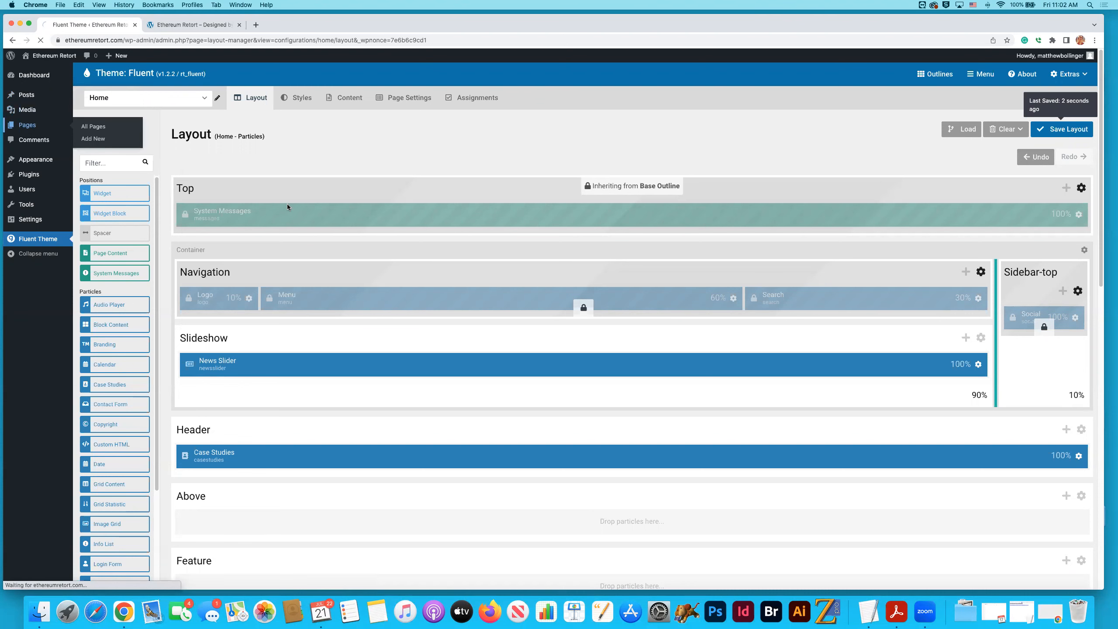
# - Add a new page titled "One", dismissing the block editor welcome guide, publish it and return to the pages list
pyautogui.click(130, 77)
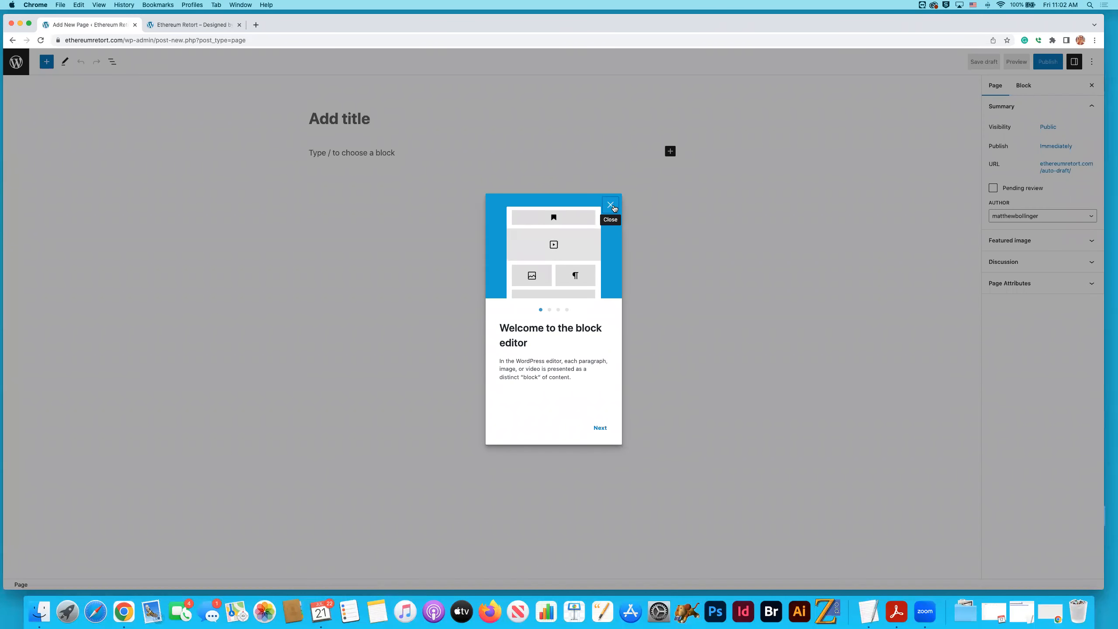
pyautogui.click(610, 205)
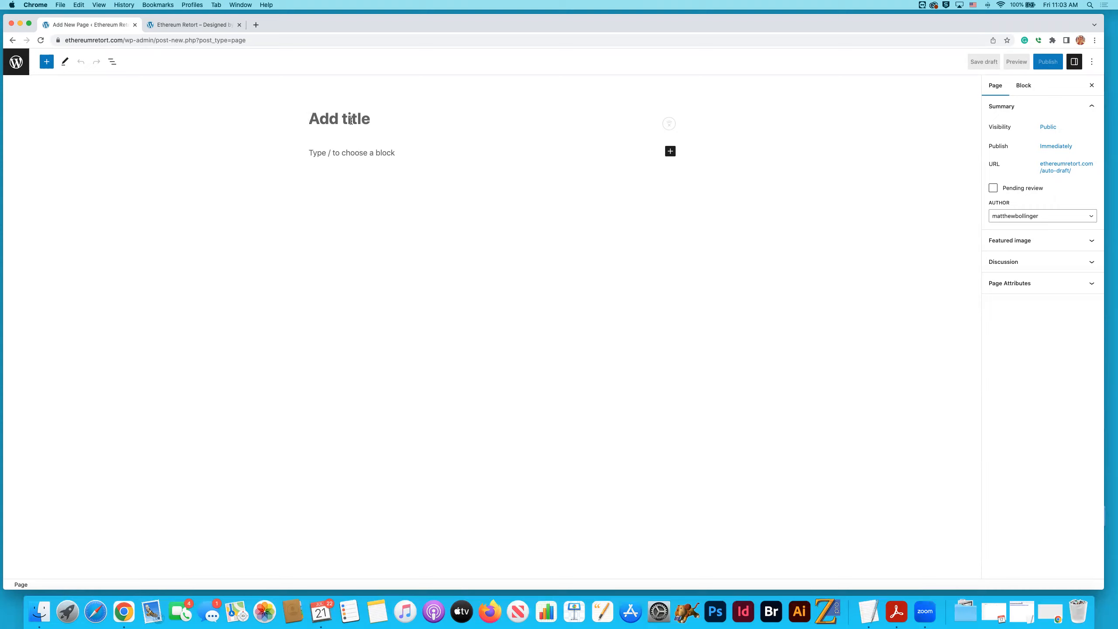
pyautogui.write('One')
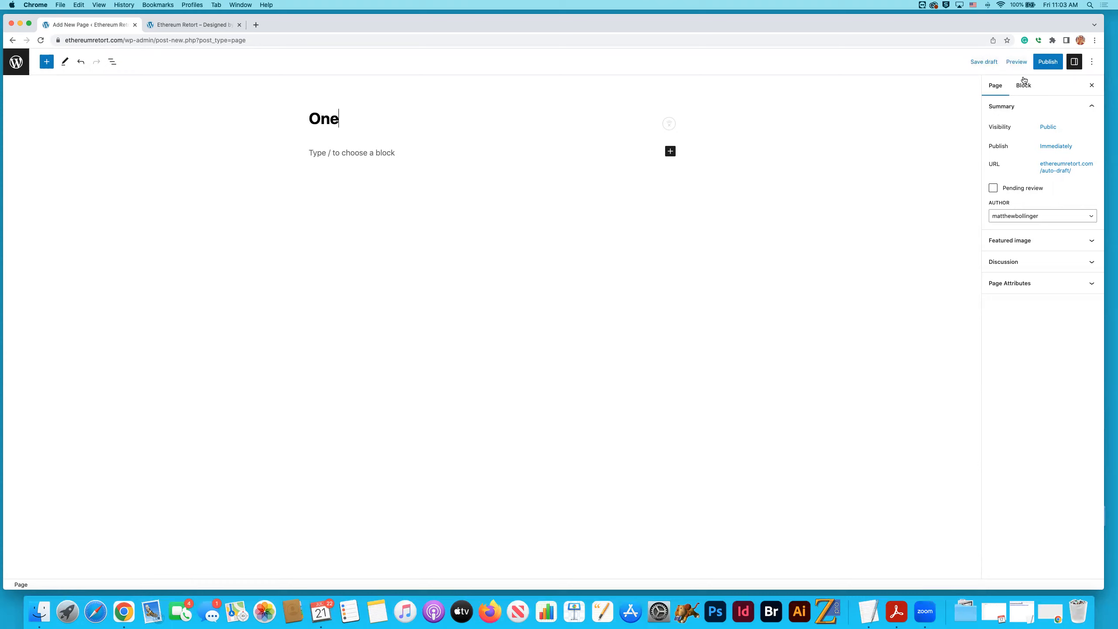
pyautogui.click(1048, 63)
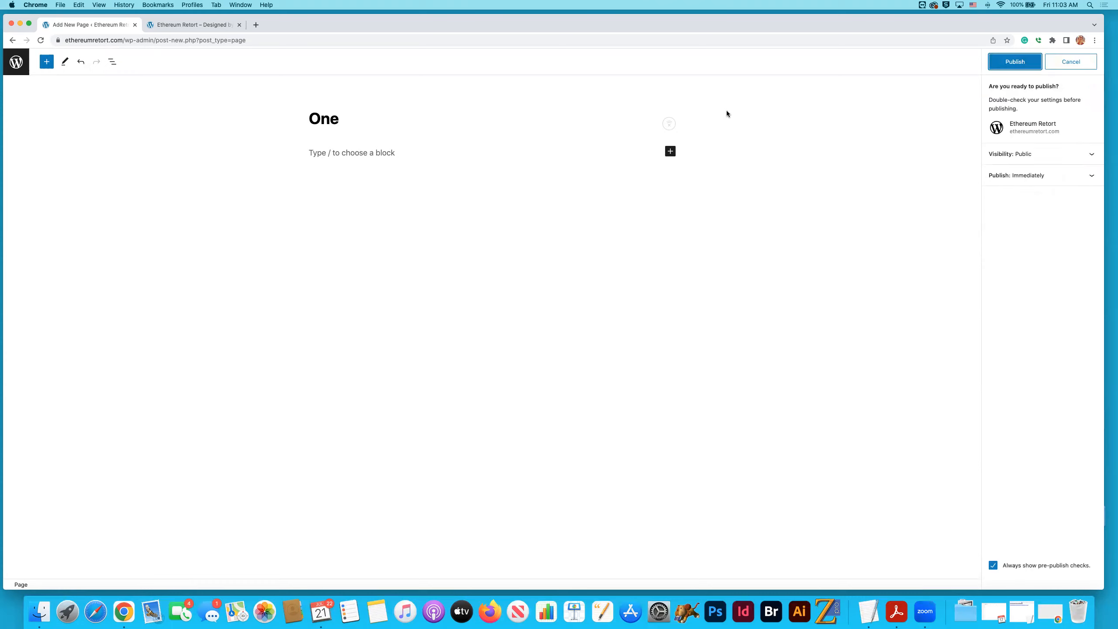
pyautogui.click(1017, 62)
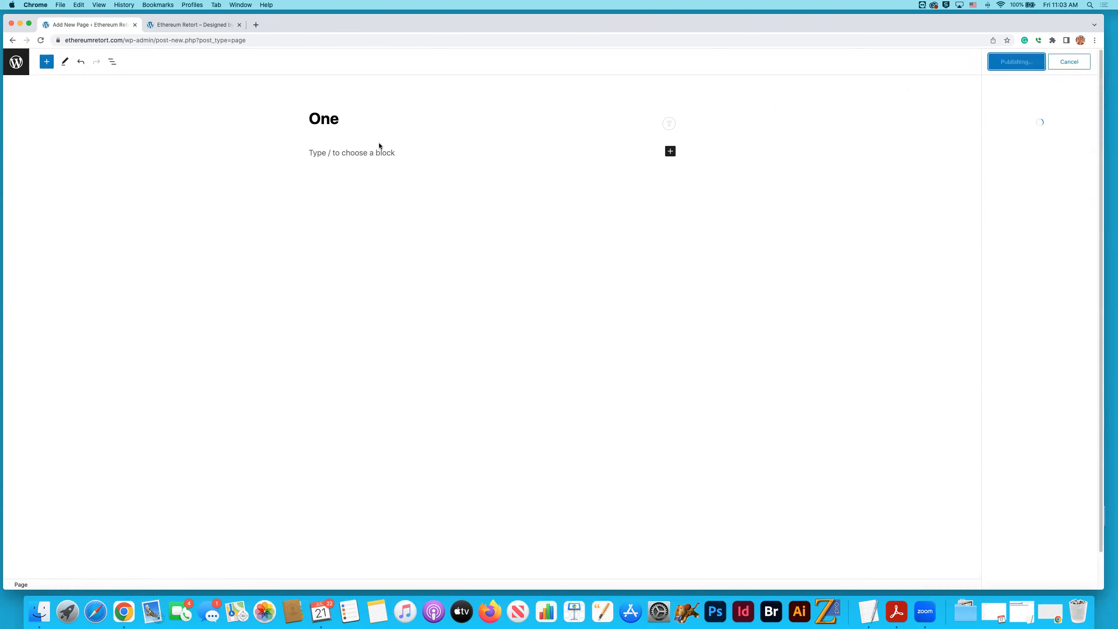
pyautogui.click(18, 65)
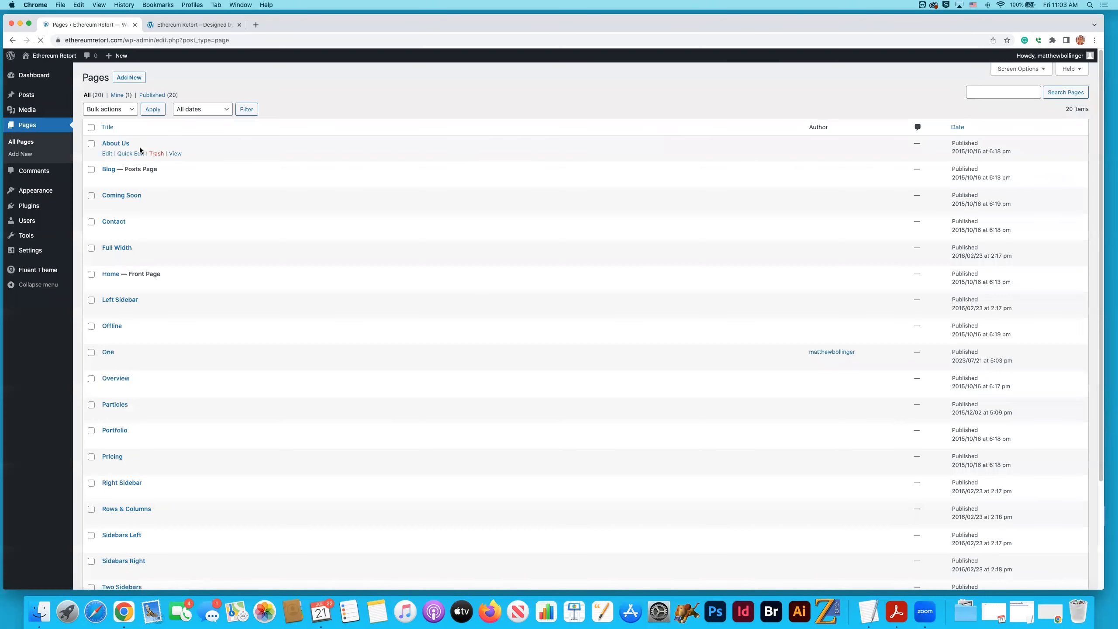
# - Add a new page titled "Two", publish it and return to the pages list
pyautogui.click(126, 78)
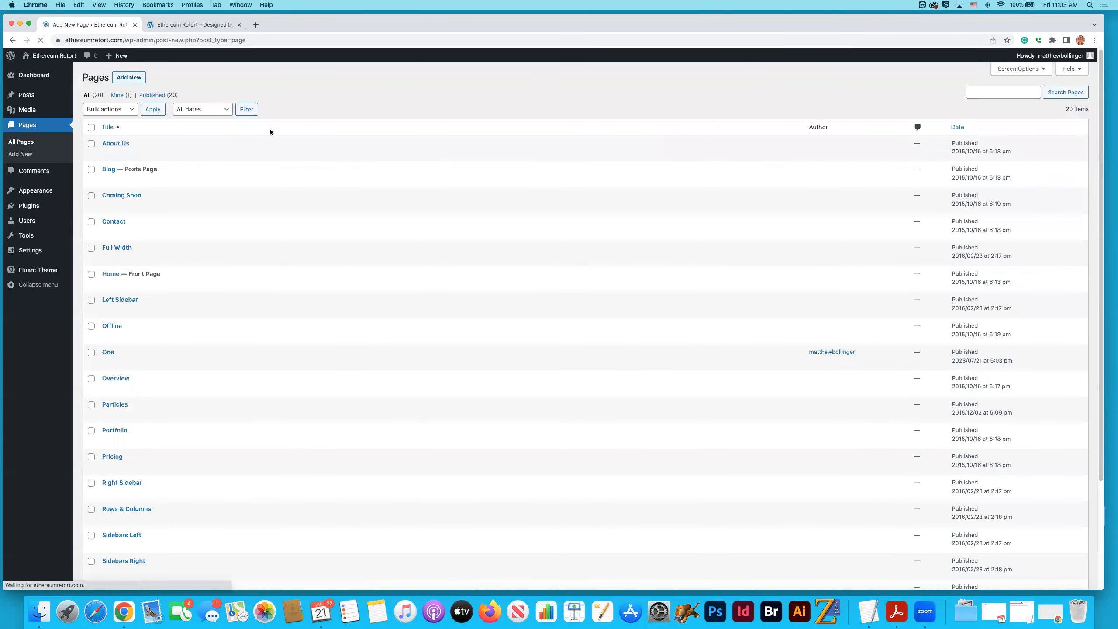
pyautogui.write('Two')
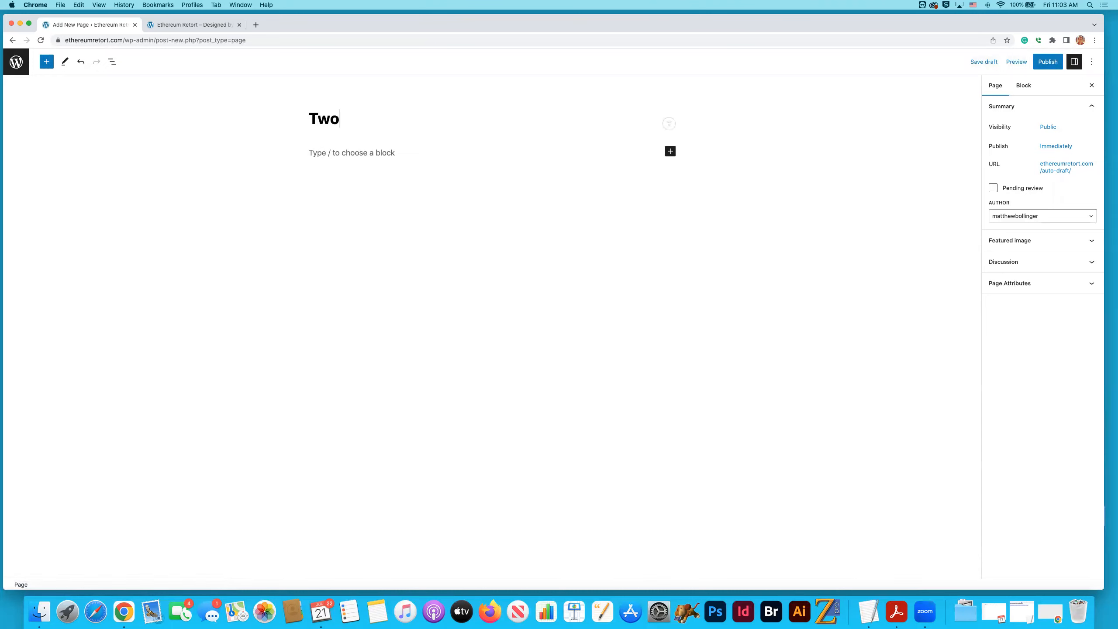
pyautogui.click(1048, 62)
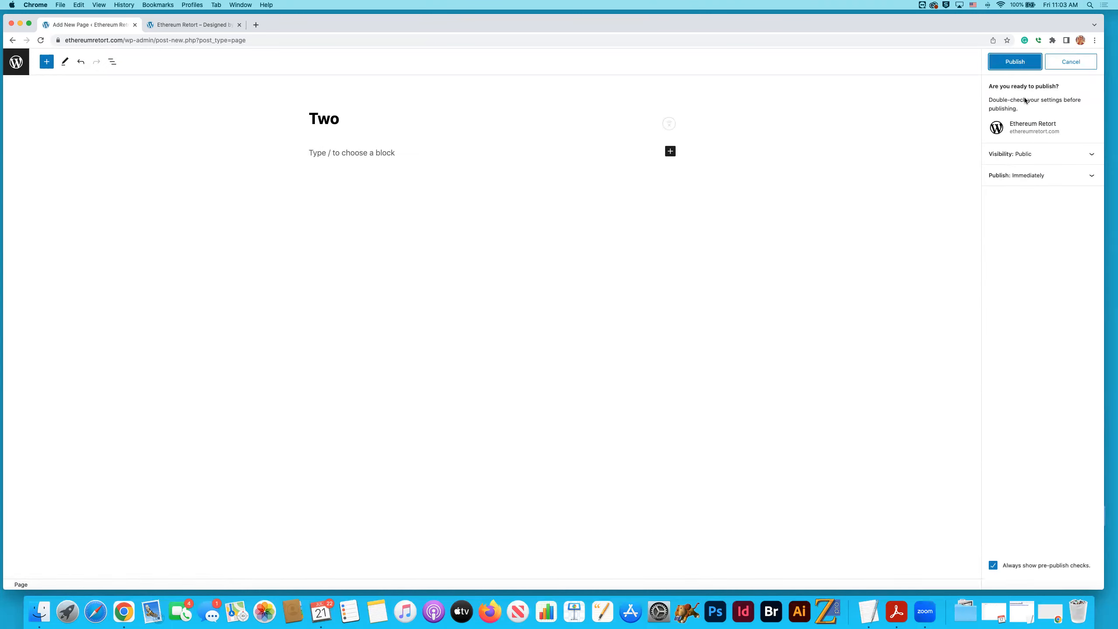
pyautogui.click(1029, 66)
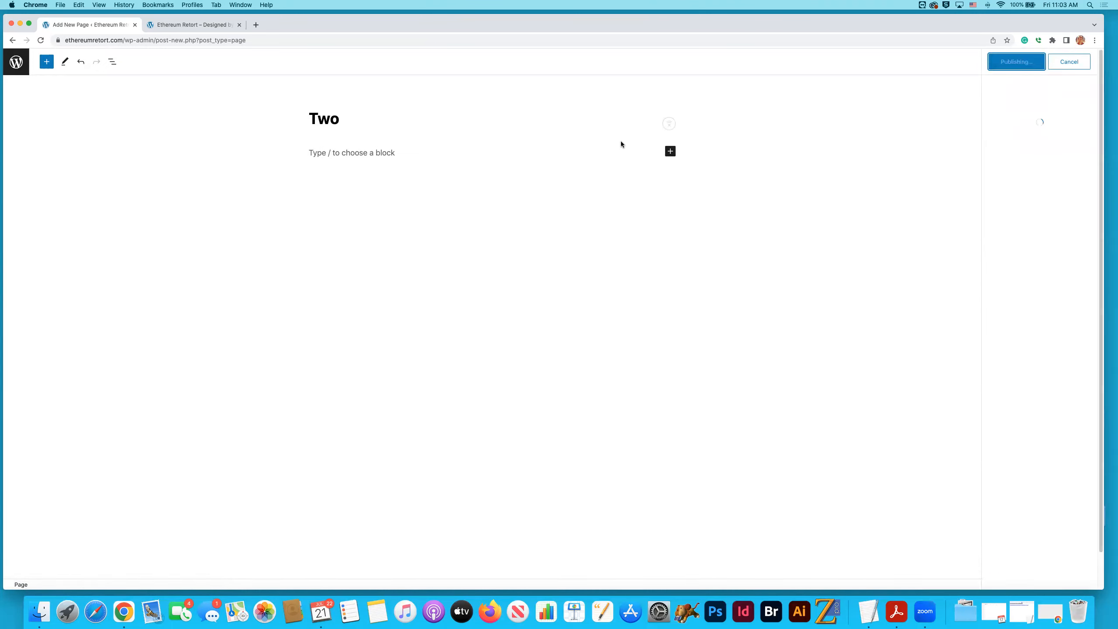
pyautogui.click(28, 72)
# - Add a new page titled "Three" with no body content and publish it
pyautogui.click(129, 77)
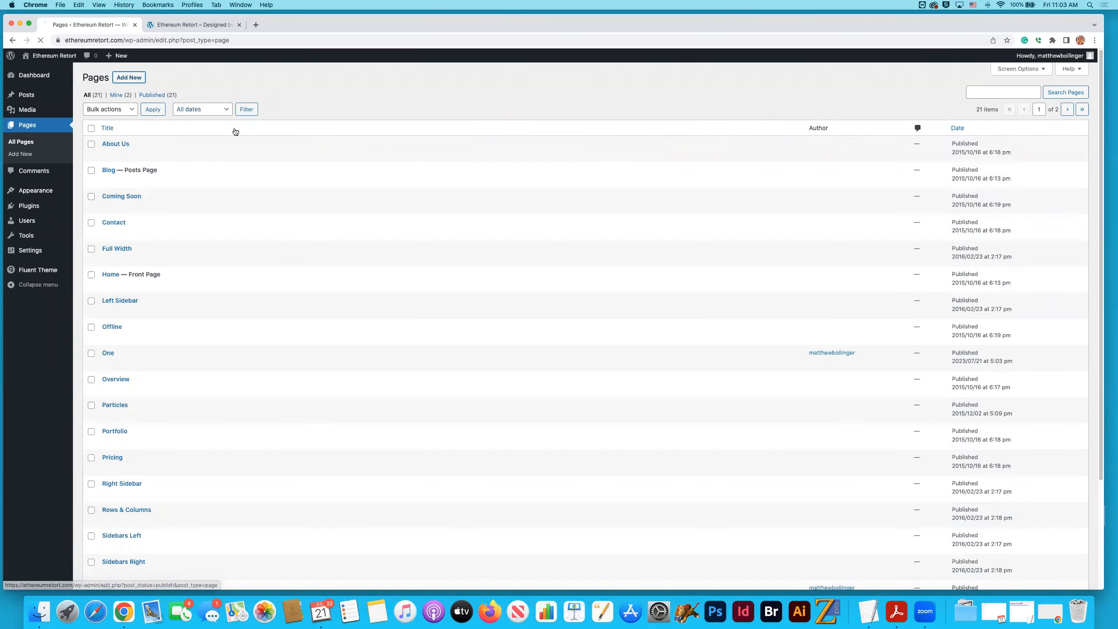
pyautogui.write('Three')
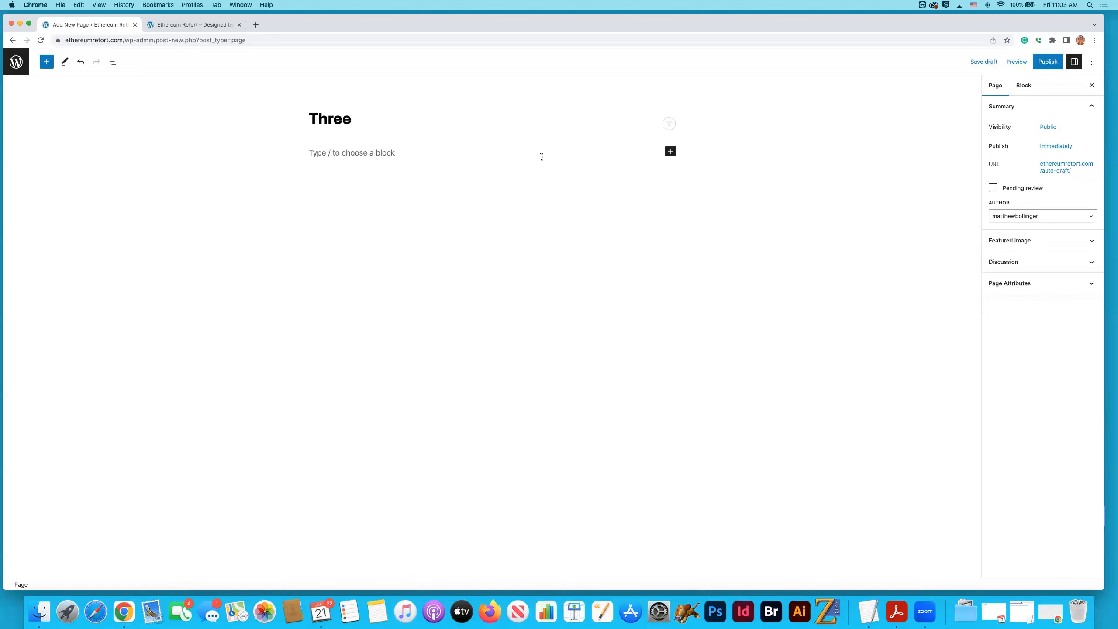
pyautogui.click(1048, 62)
pyautogui.click(1008, 64)
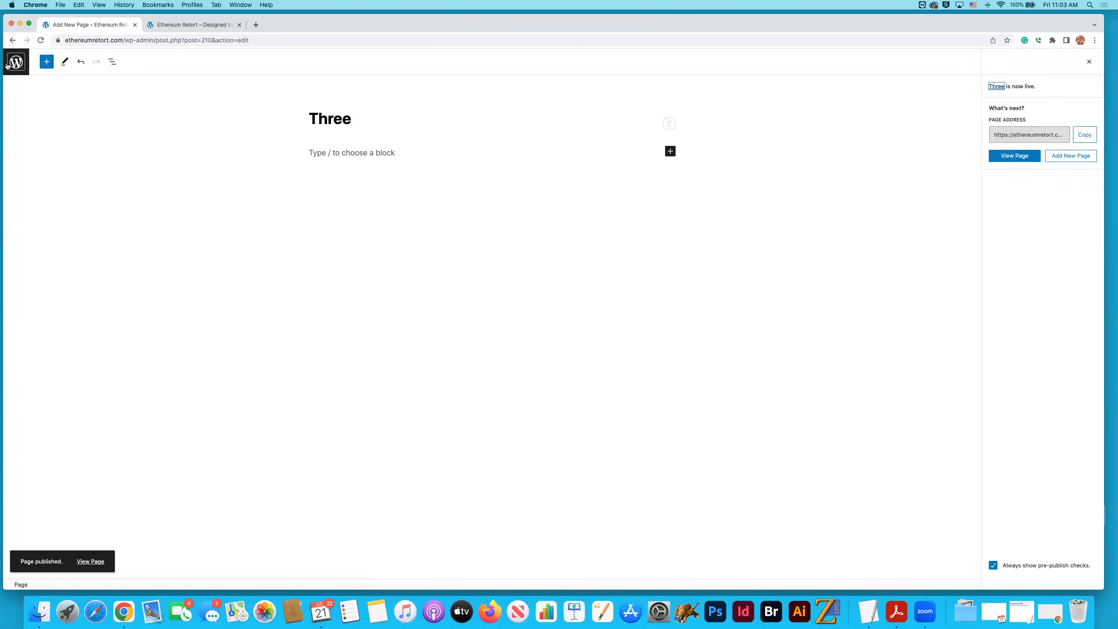
# - Add a new page titled "Four", publish it and return to the pages list
pyautogui.click(128, 78)
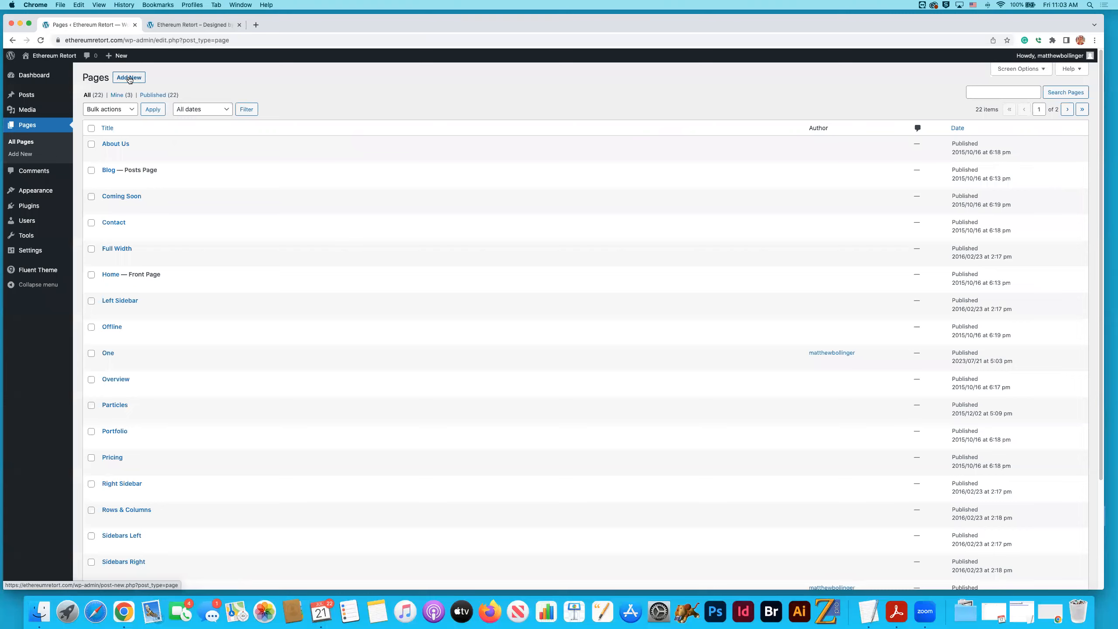
pyautogui.write('Four')
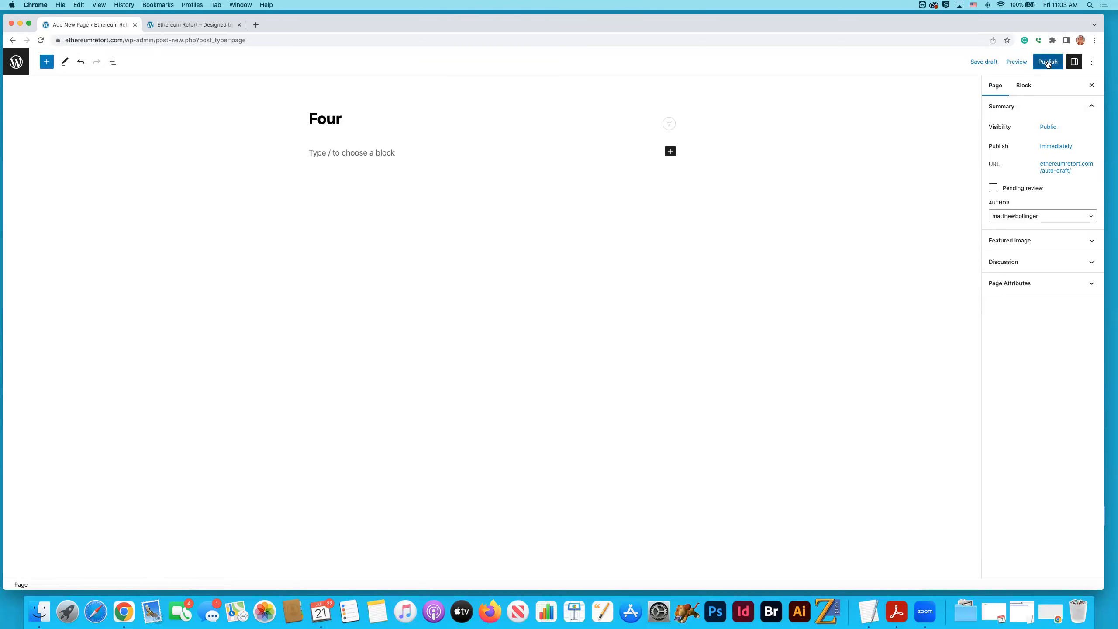
pyautogui.click(1048, 64)
pyautogui.click(1028, 61)
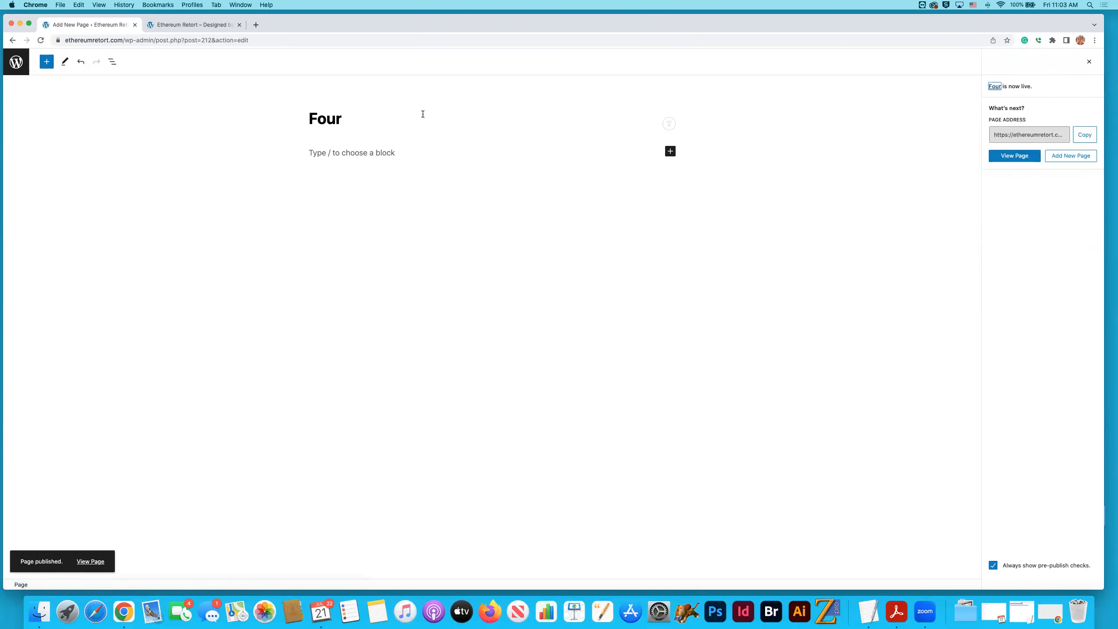
pyautogui.click(17, 62)
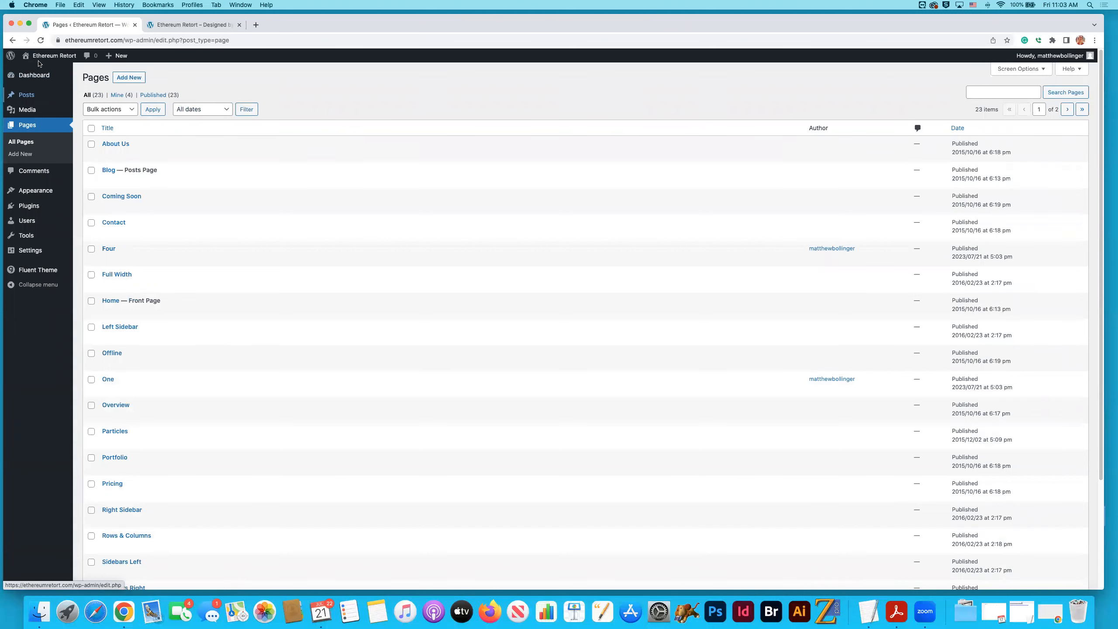
# - Add a new page titled "Five" with no body content and publish it
pyautogui.click(136, 80)
pyautogui.write('Fifth')
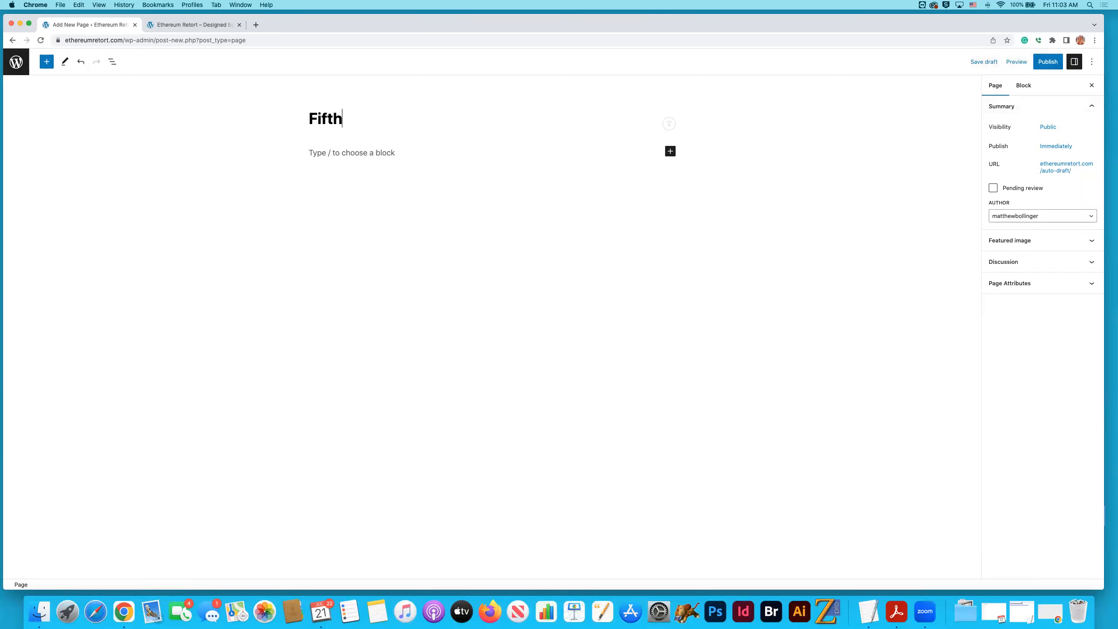
pyautogui.moveTo(341, 126); pyautogui.dragTo(289, 117)
pyautogui.click(290, 119)
pyautogui.moveTo(342, 120); pyautogui.dragTo(315, 119)
pyautogui.write('ive')
pyautogui.click(1048, 61)
pyautogui.click(1013, 62)
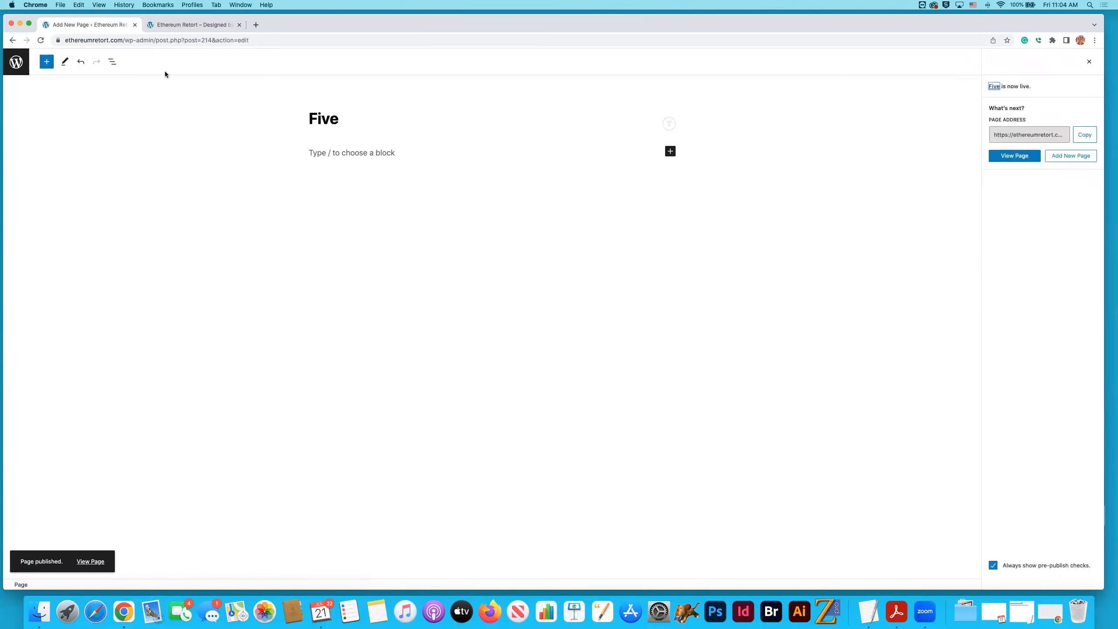
# - Return to the list of all pages and sort it by date
pyautogui.click(16, 62)
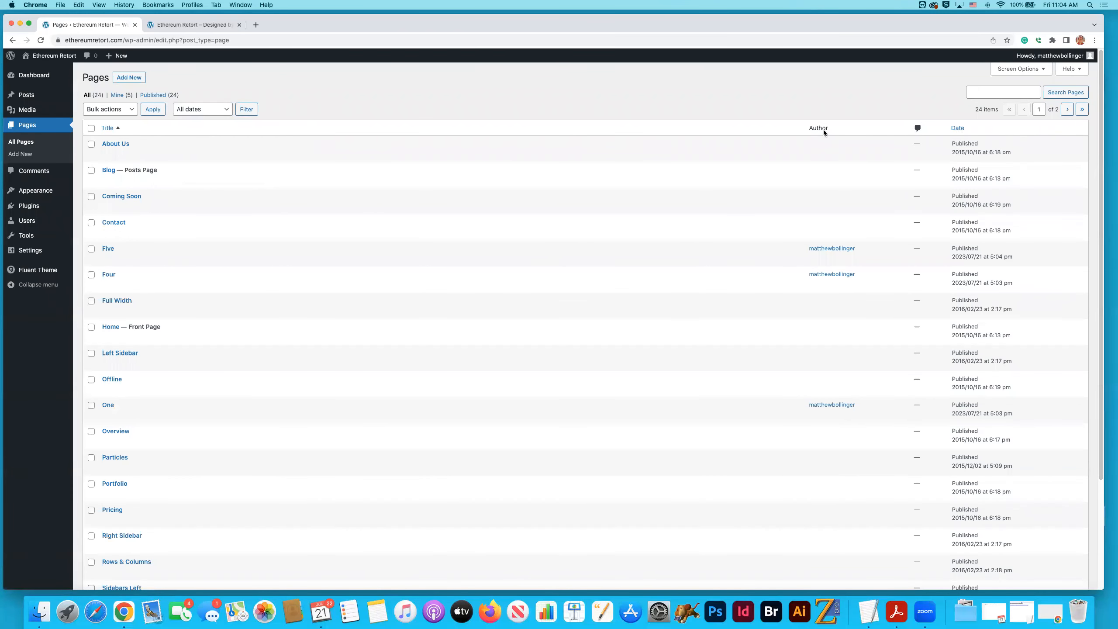
pyautogui.click(957, 129)
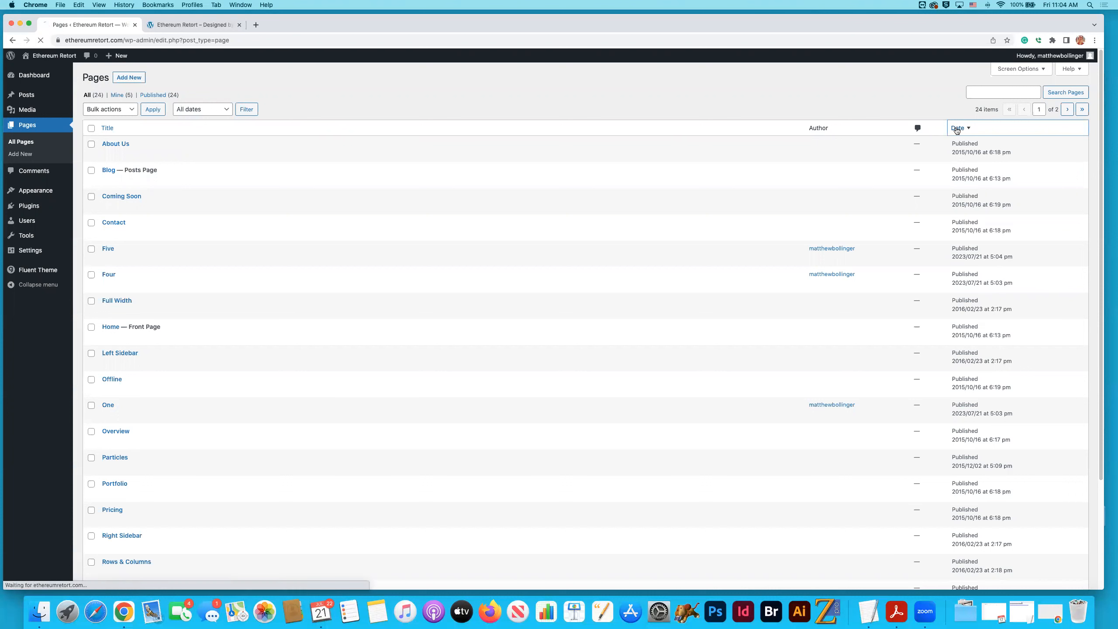
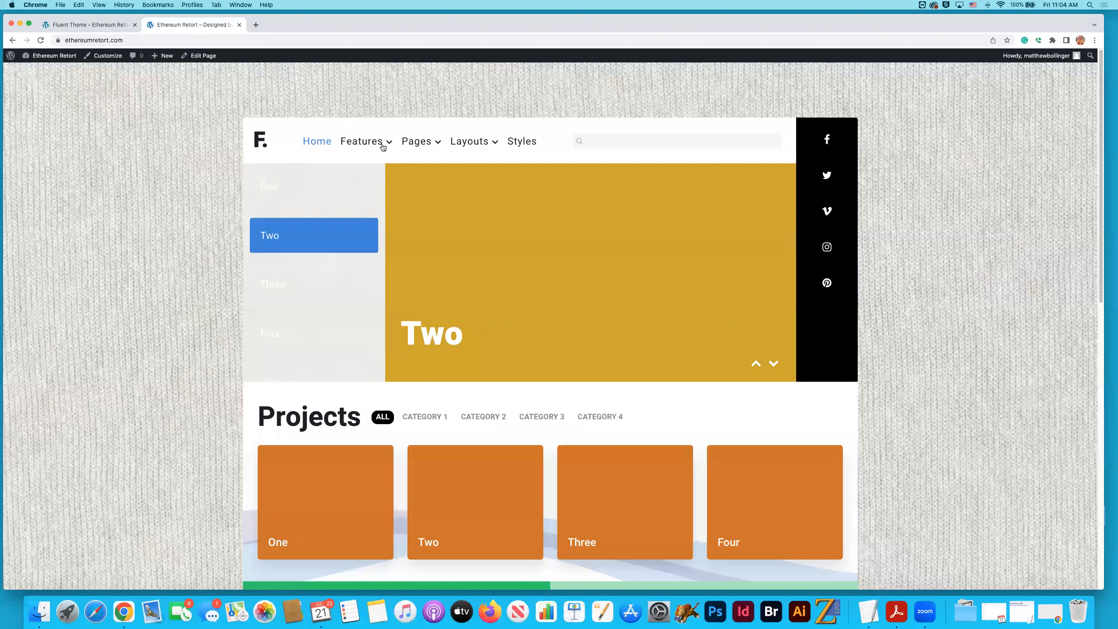
# - Review the example Left Sidebar and Two Sidebars layout pages on the live site
pyautogui.moveTo(466, 151)
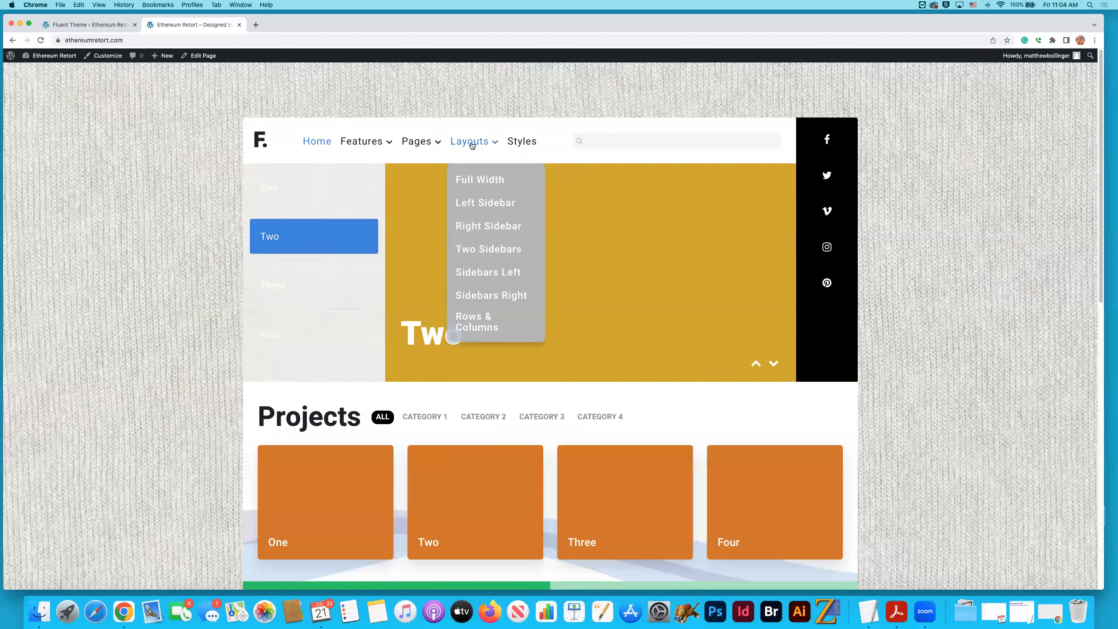
pyautogui.click(478, 226)
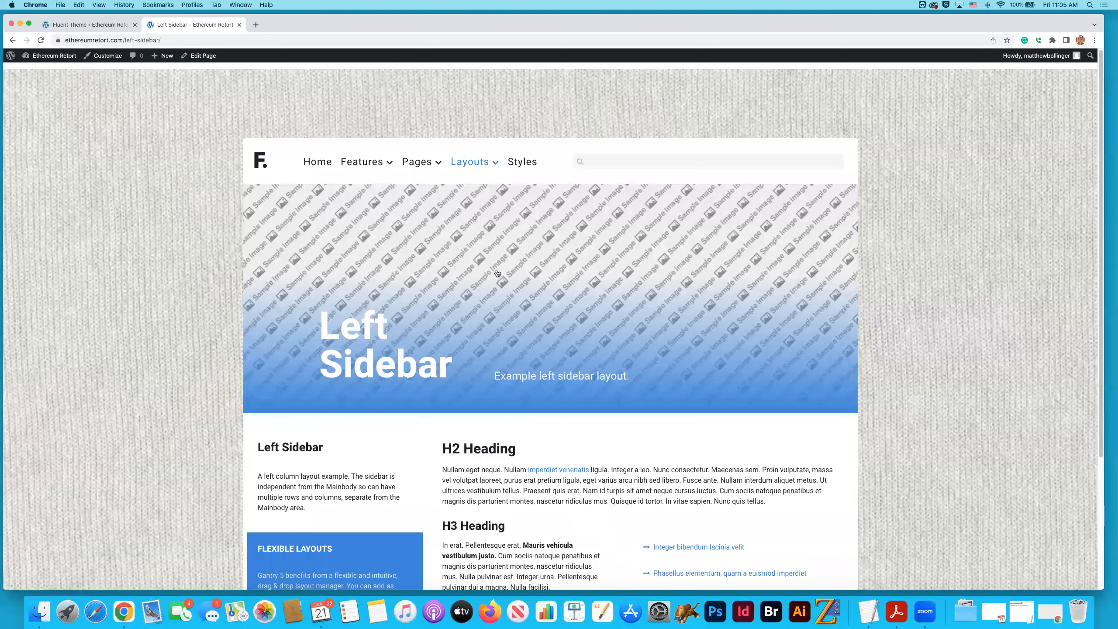
pyautogui.moveTo(469, 157)
pyautogui.click(497, 255)
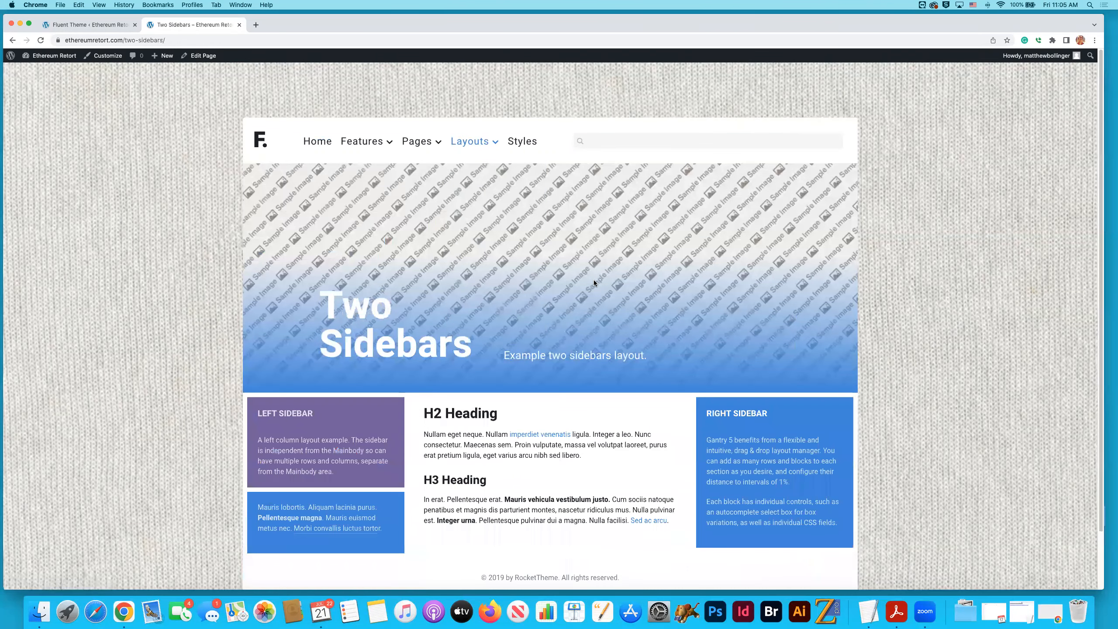
pyautogui.scroll(-3, 594, 282)
pyautogui.scroll(1, 594, 283)
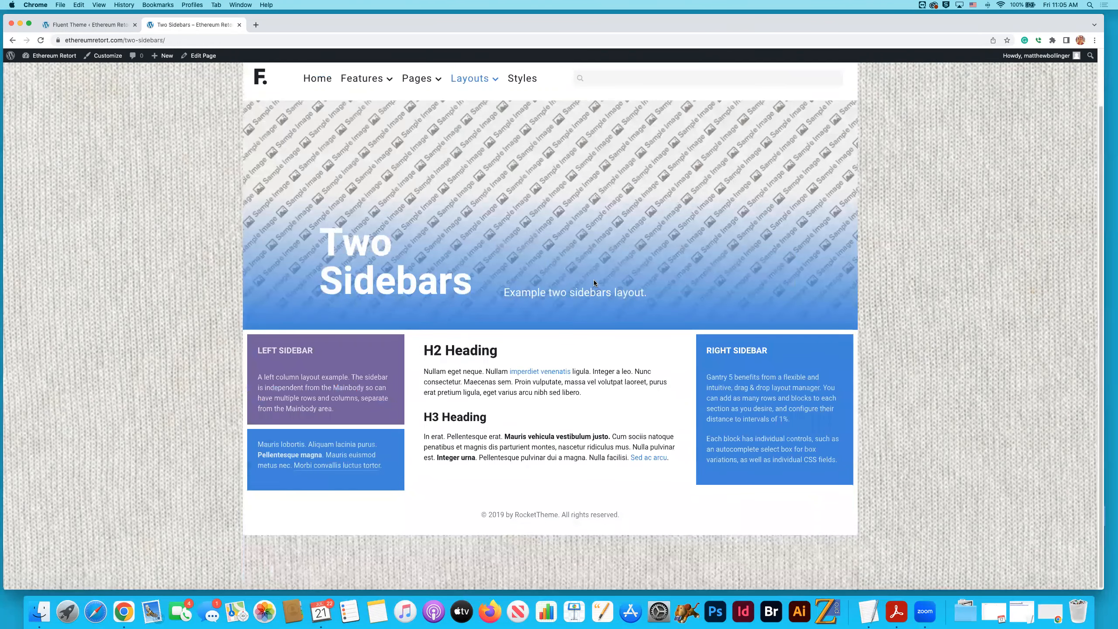
# - Examine the full Right Sidebar example page, including its header, main content and sidebar column
pyautogui.moveTo(435, 98)
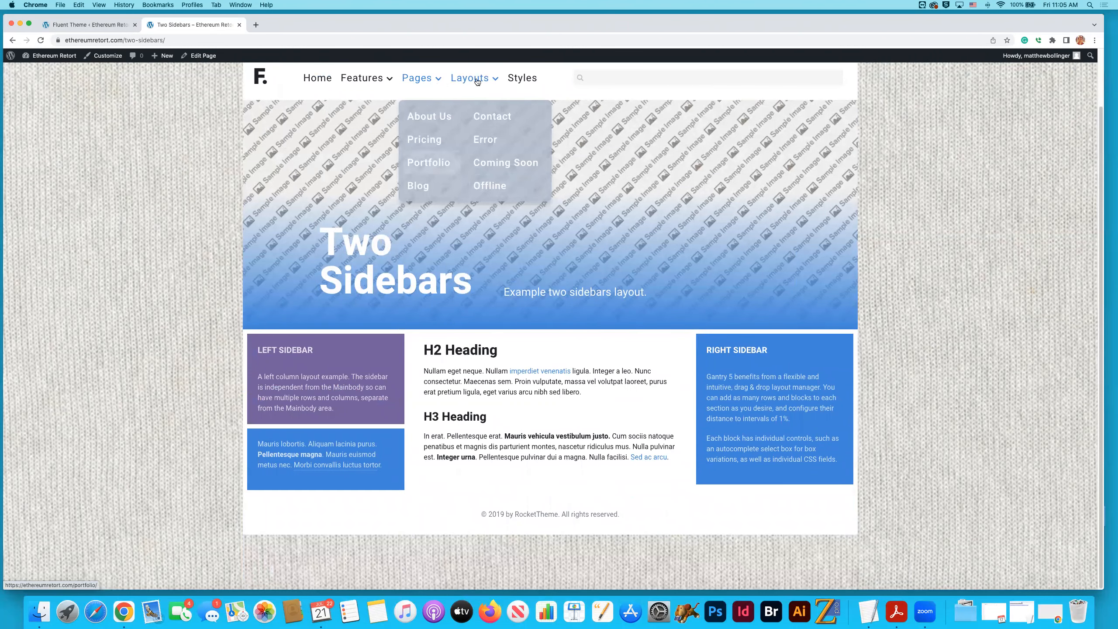
pyautogui.moveTo(477, 83)
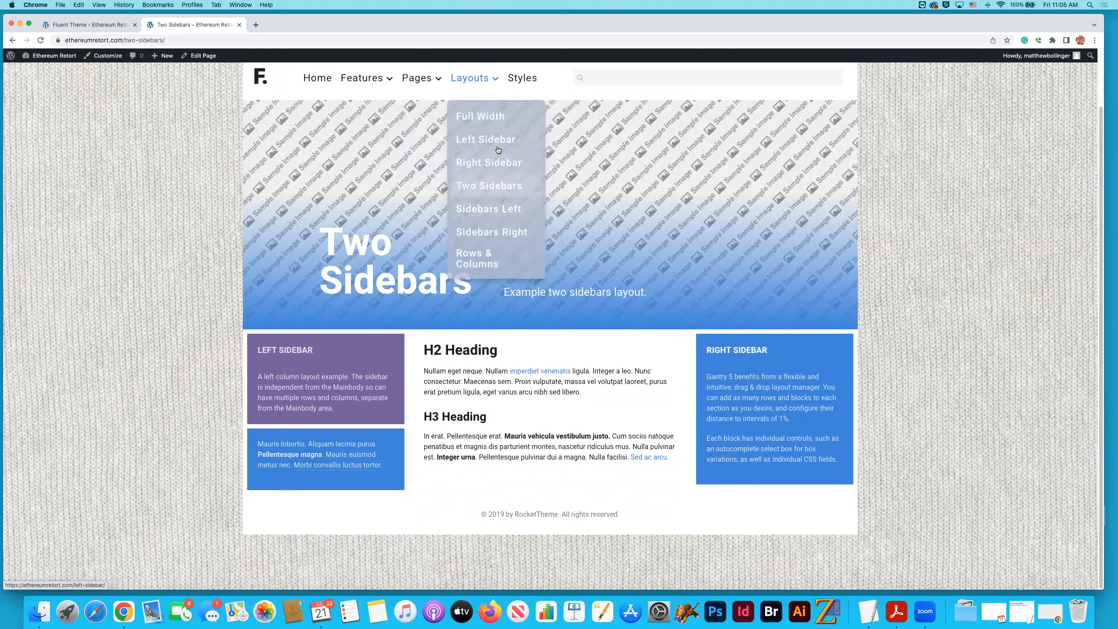
pyautogui.click(498, 164)
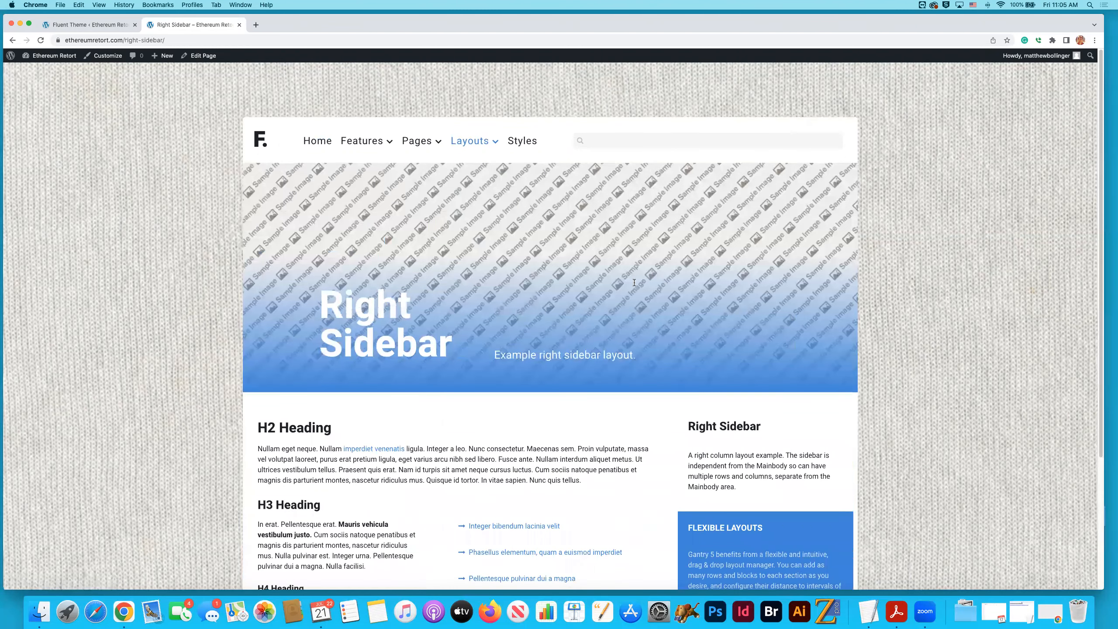
pyautogui.scroll(-5, 617, 318)
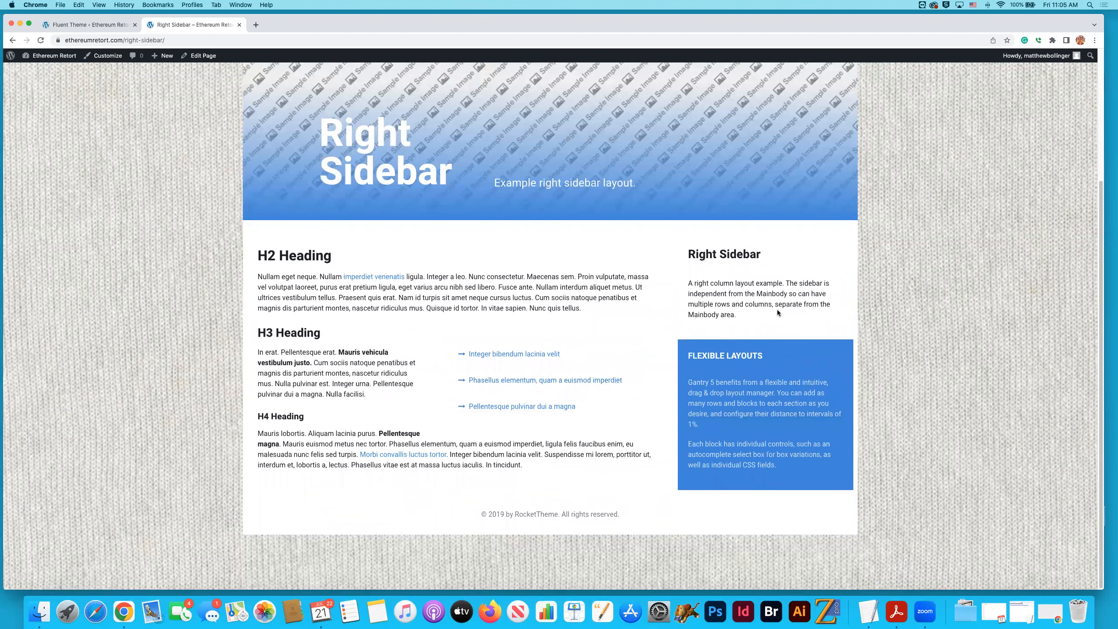
pyautogui.scroll(5, 778, 310)
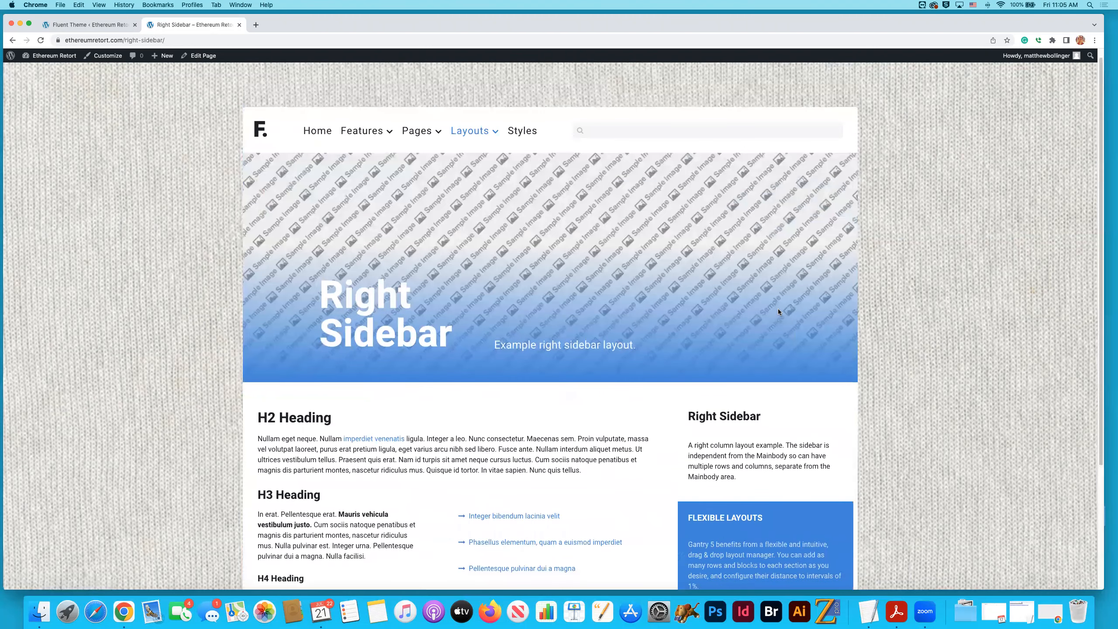
pyautogui.scroll(-5, 778, 312)
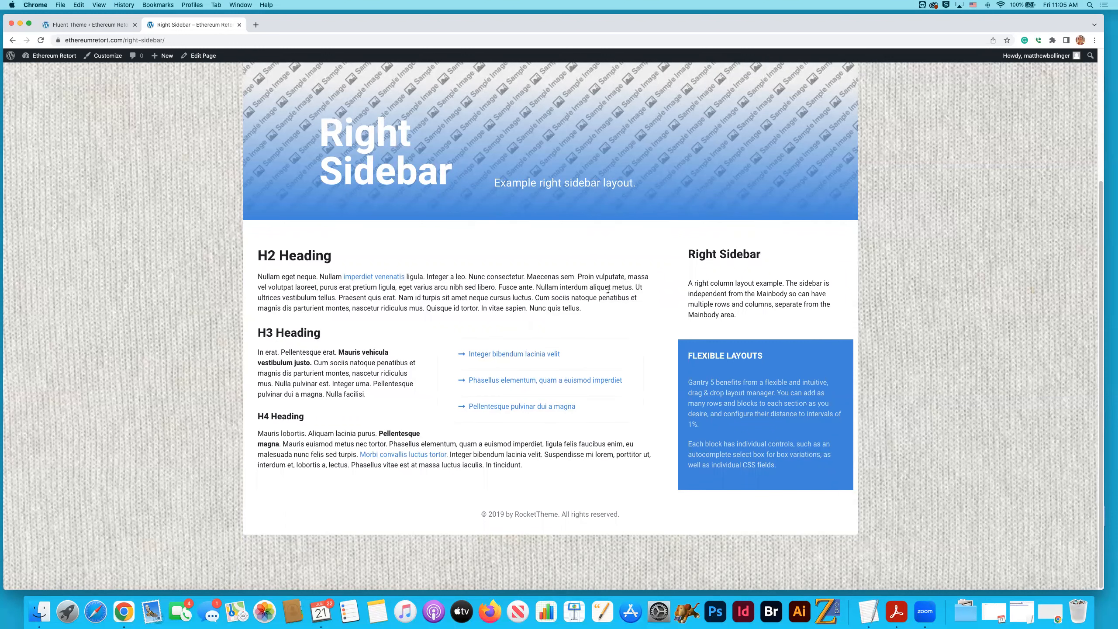
pyautogui.scroll(4, 609, 289)
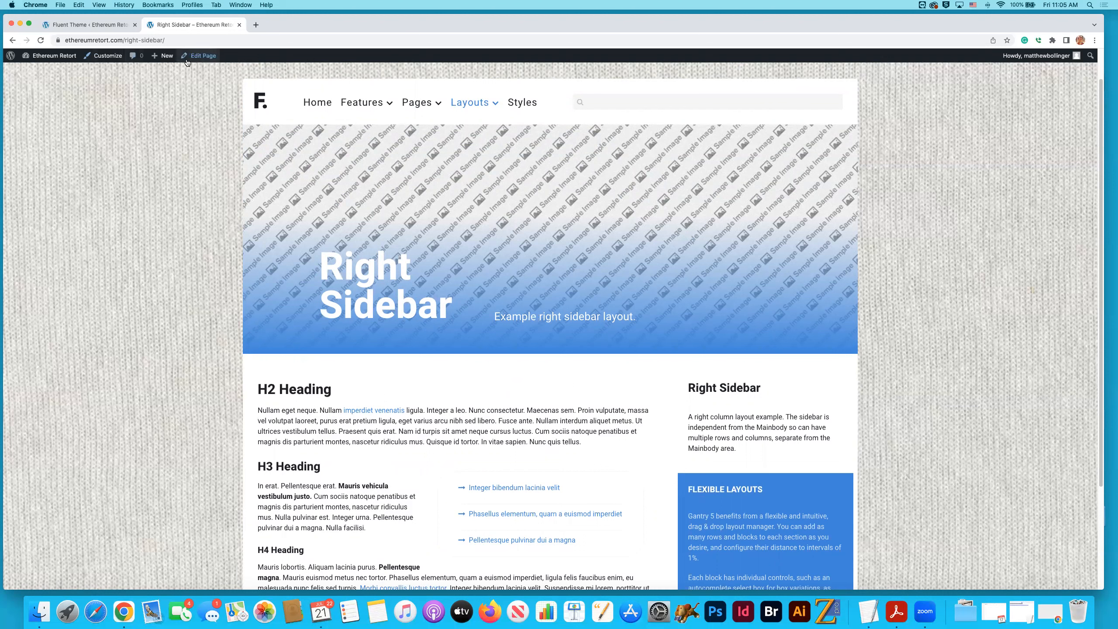
# - In the Fluent theme's outlines, duplicate "Layouts - Right Sidebar" as a new outline titled "One", inheriting every section and its children
pyautogui.click(88, 24)
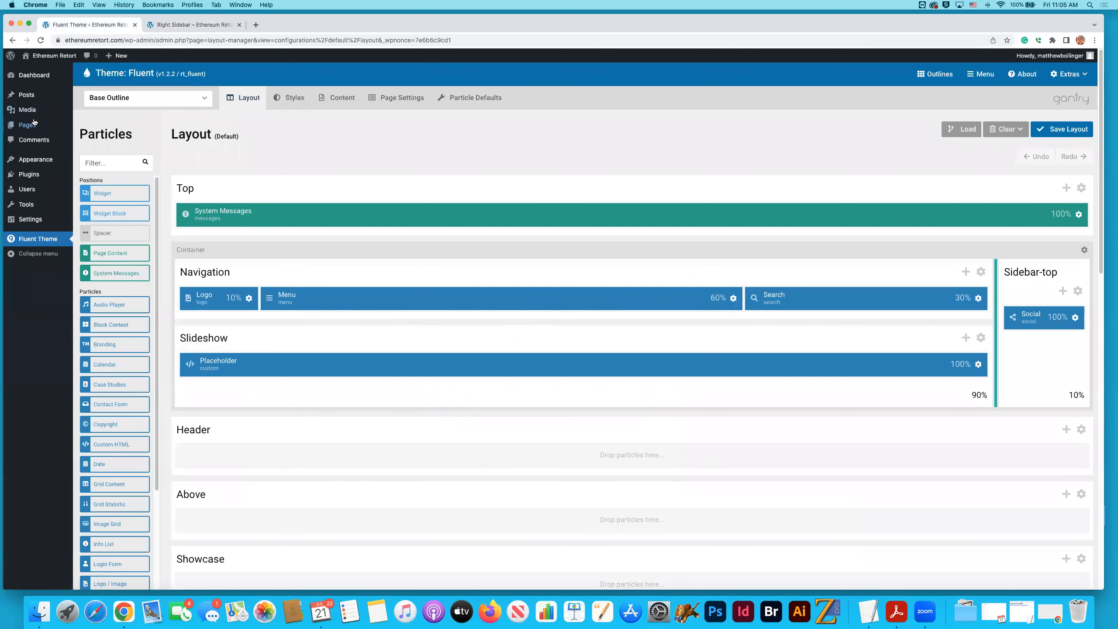
pyautogui.moveTo(44, 128)
pyautogui.click(941, 73)
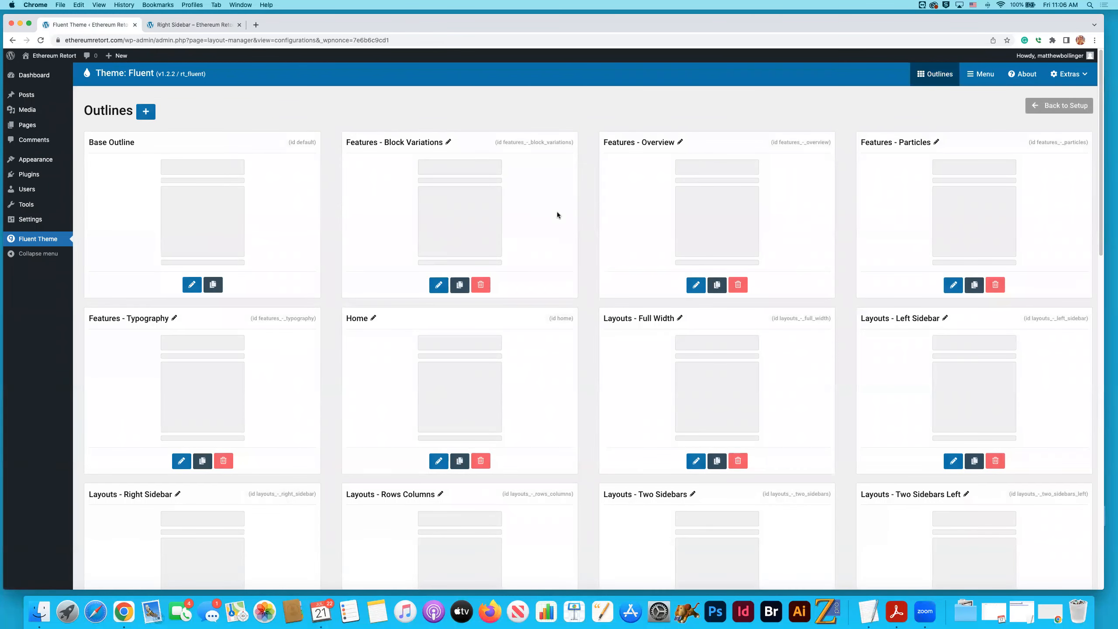
pyautogui.scroll(-5, 558, 215)
pyautogui.scroll(-4, 558, 215)
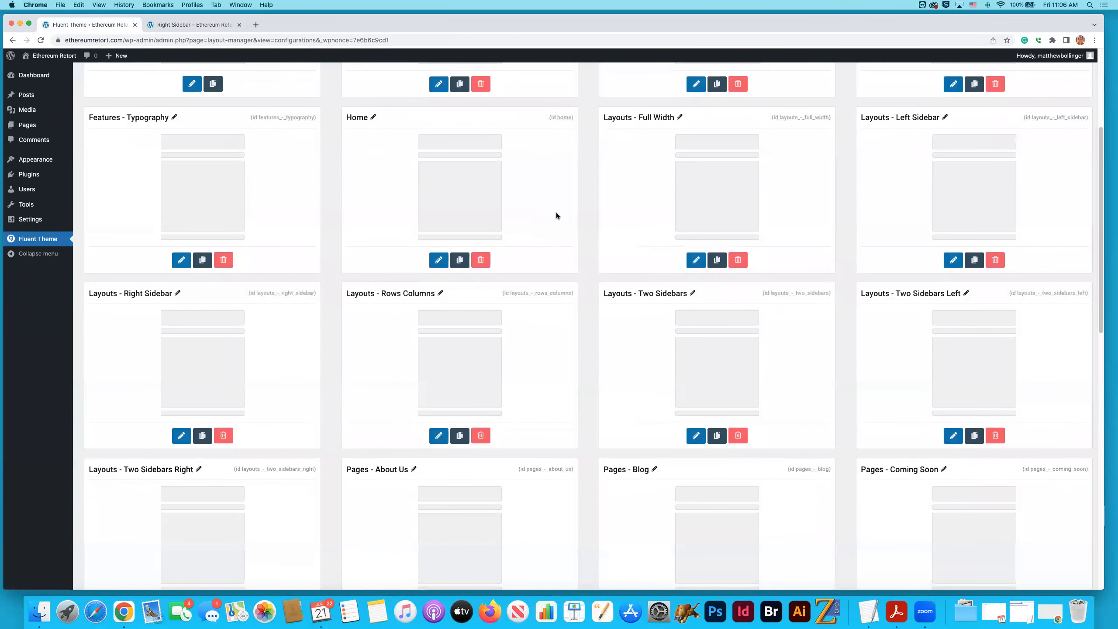
pyautogui.scroll(-2, 557, 215)
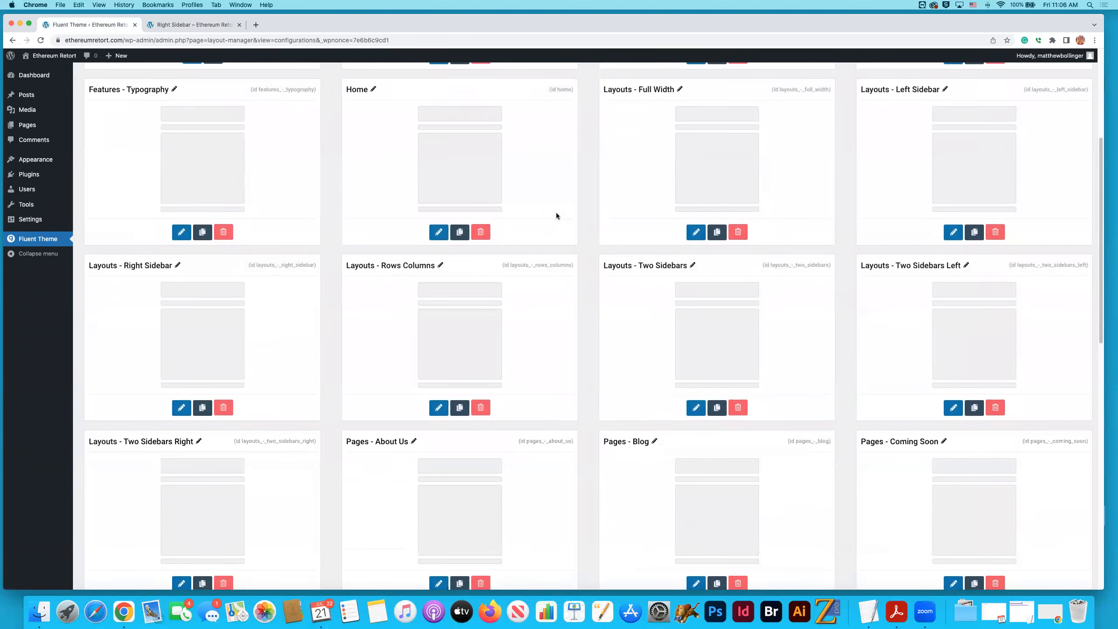
pyautogui.scroll(-1, 556, 212)
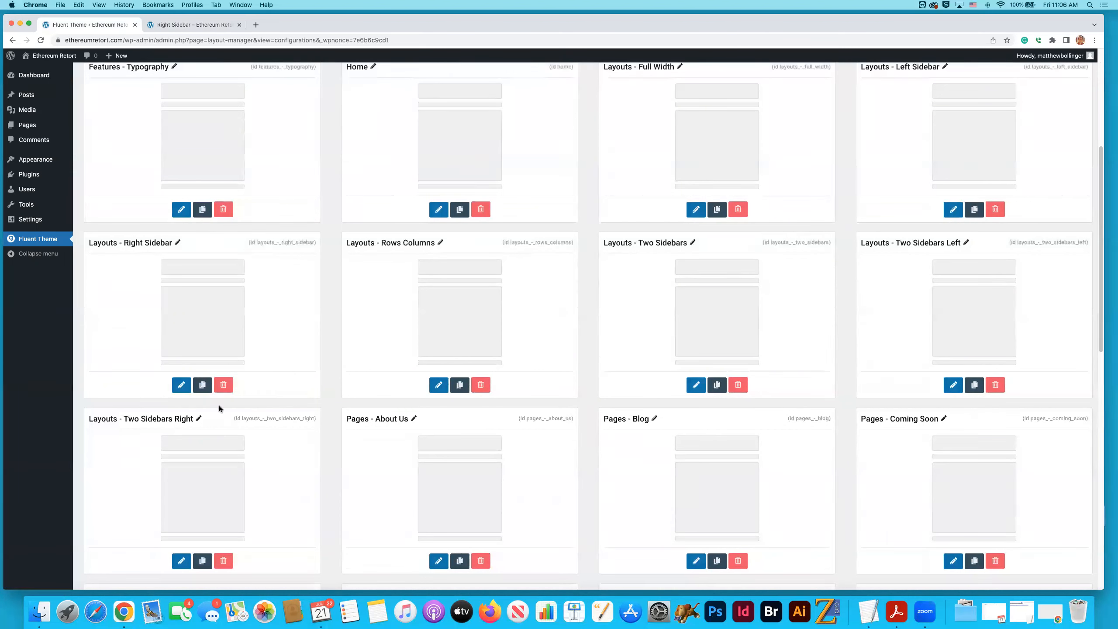
pyautogui.click(203, 385)
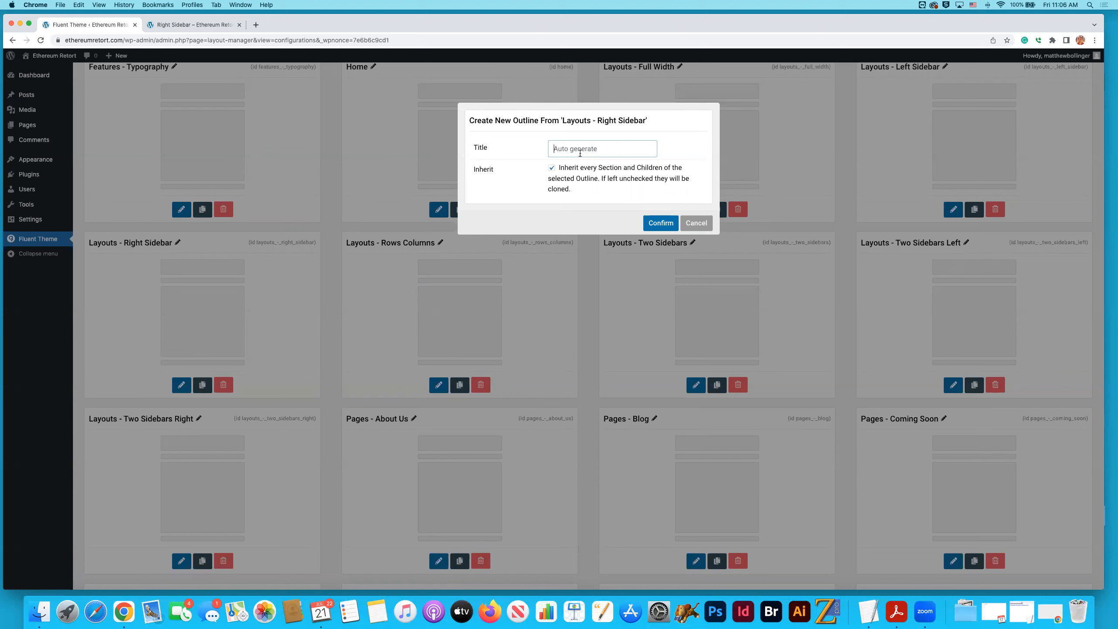
pyautogui.write('One')
pyautogui.click(660, 222)
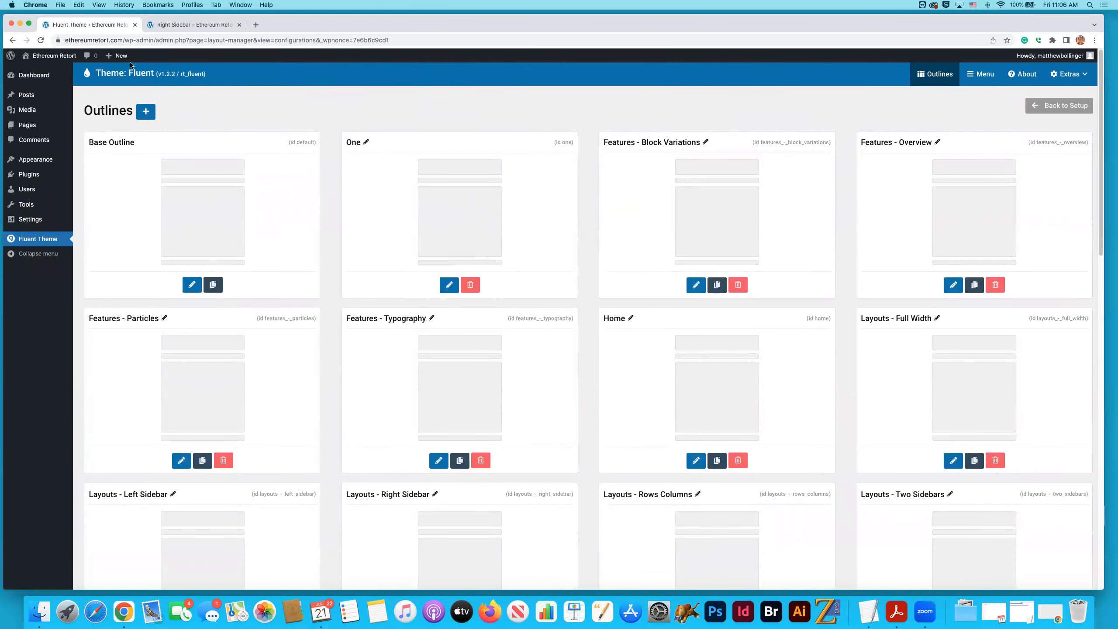
# - Reload the outlines list and duplicate outline "One" as "Two", inheriting every section
pyautogui.click(40, 40)
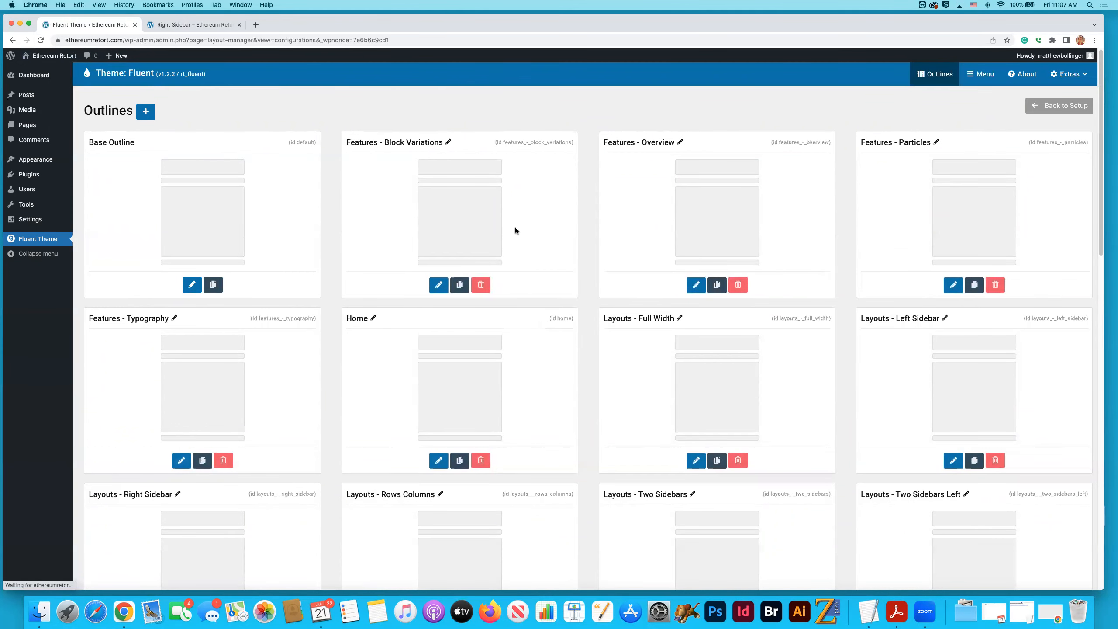
pyautogui.scroll(-5, 531, 231)
pyautogui.scroll(-5, 532, 233)
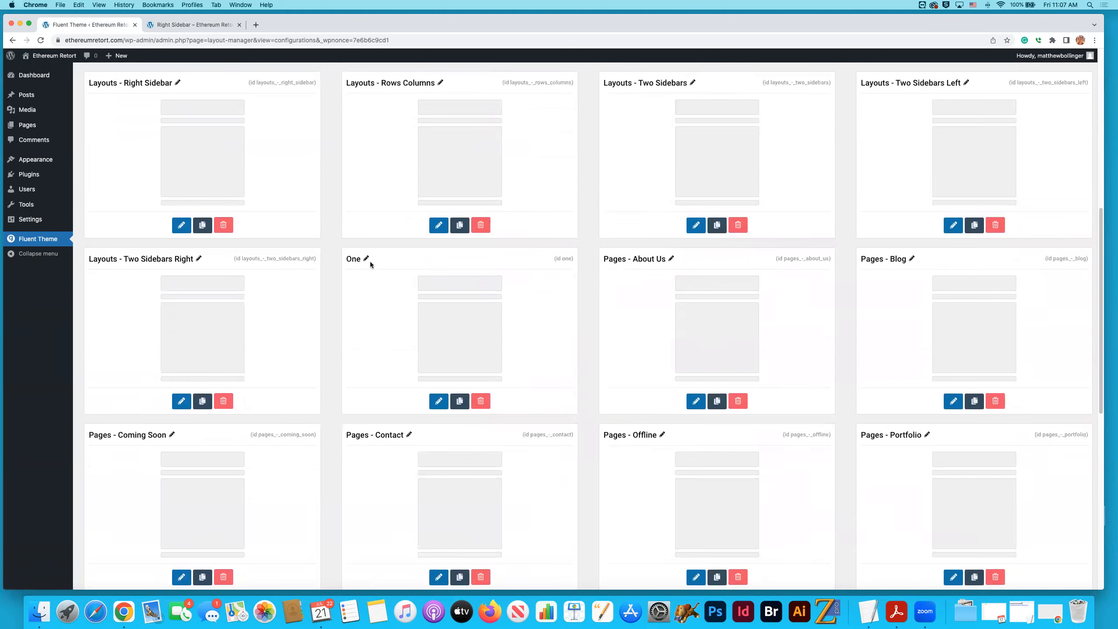
pyautogui.click(460, 402)
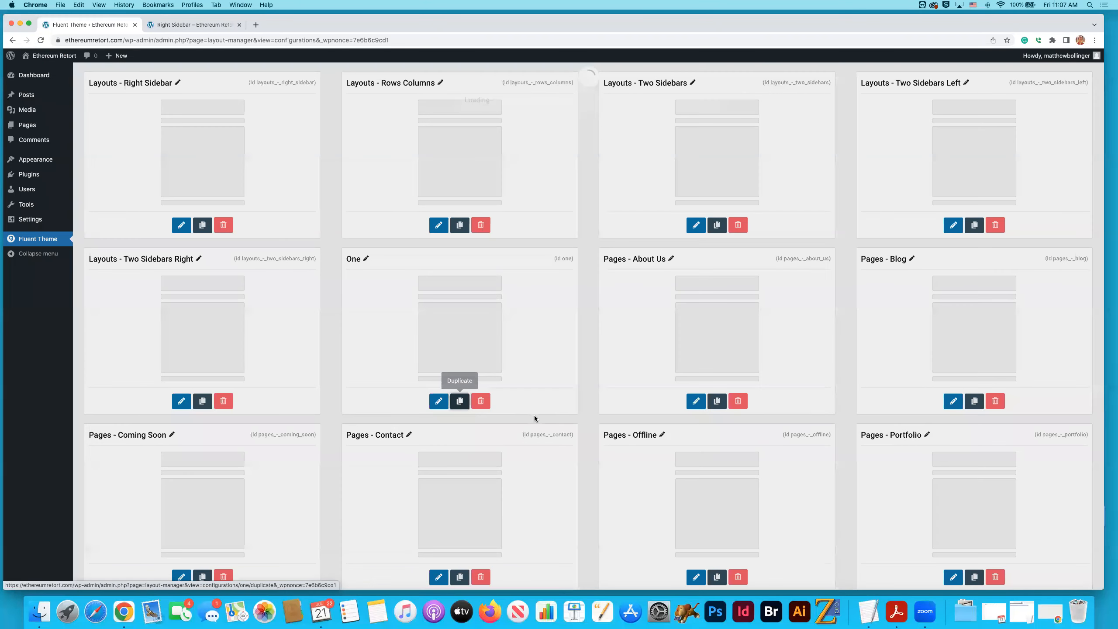
pyautogui.write('Two')
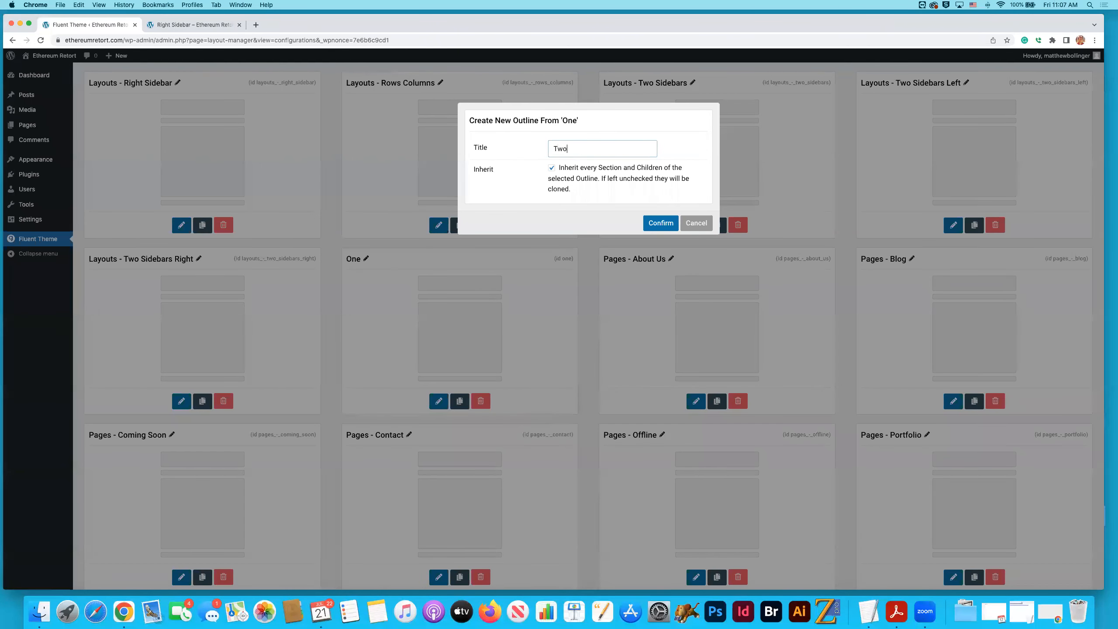
pyautogui.click(660, 223)
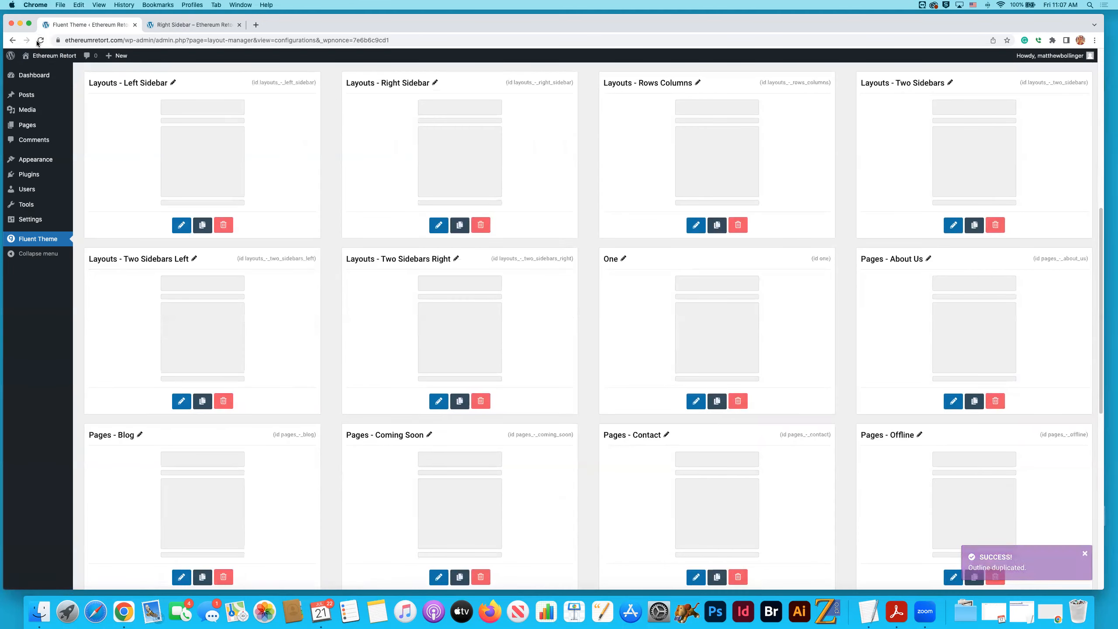
# - Duplicate outline "Two" as a new outline titled "Three", inheriting every section
pyautogui.scroll(-6, 658, 287)
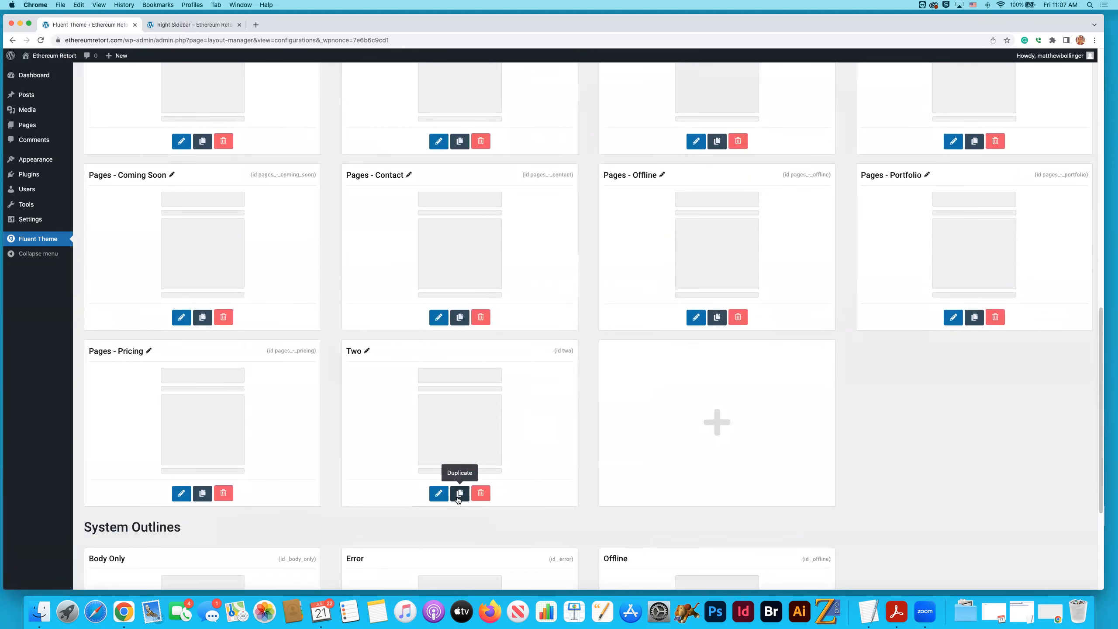
pyautogui.click(462, 499)
pyautogui.write('Three')
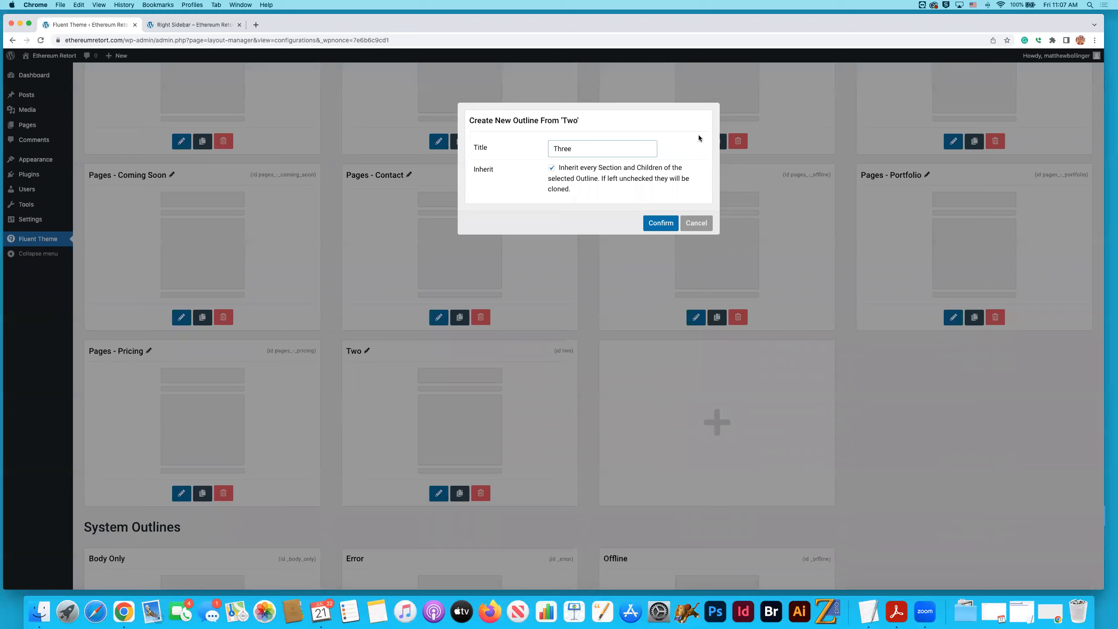
pyautogui.click(660, 223)
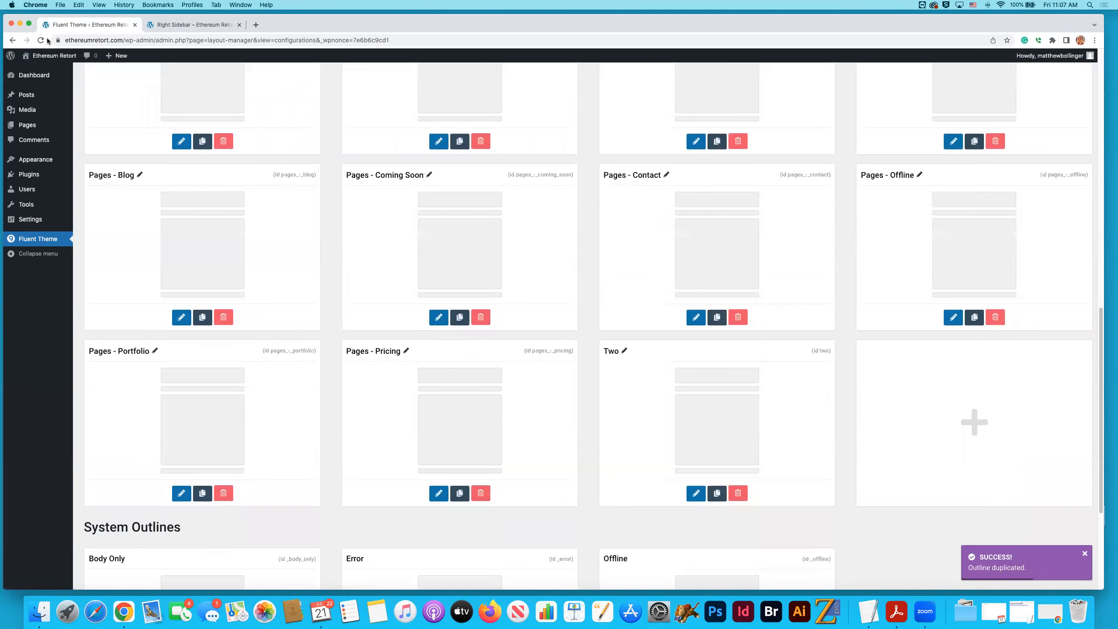
# - Refresh the outlines and create "Four" as an inheriting duplicate of outline "Three"
pyautogui.click(46, 39)
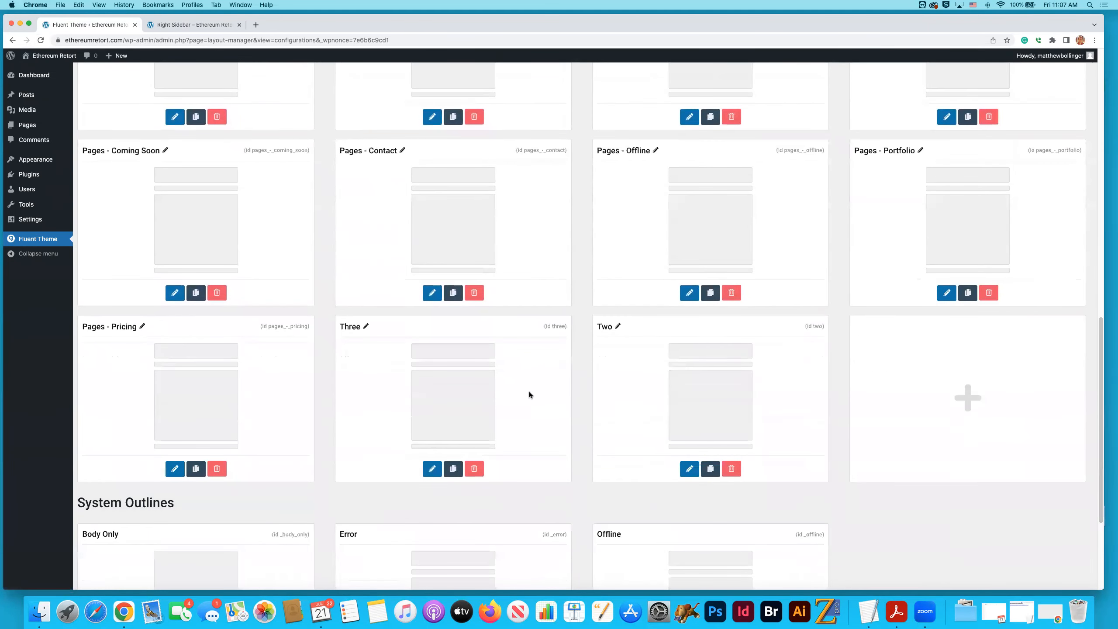
pyautogui.click(453, 468)
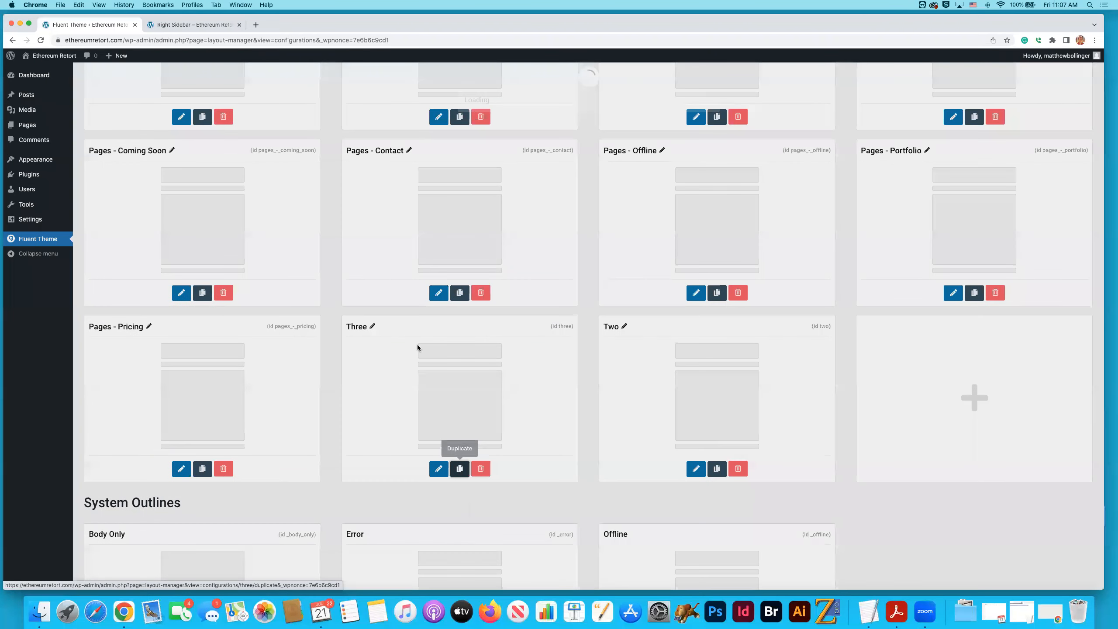
pyautogui.write('Four')
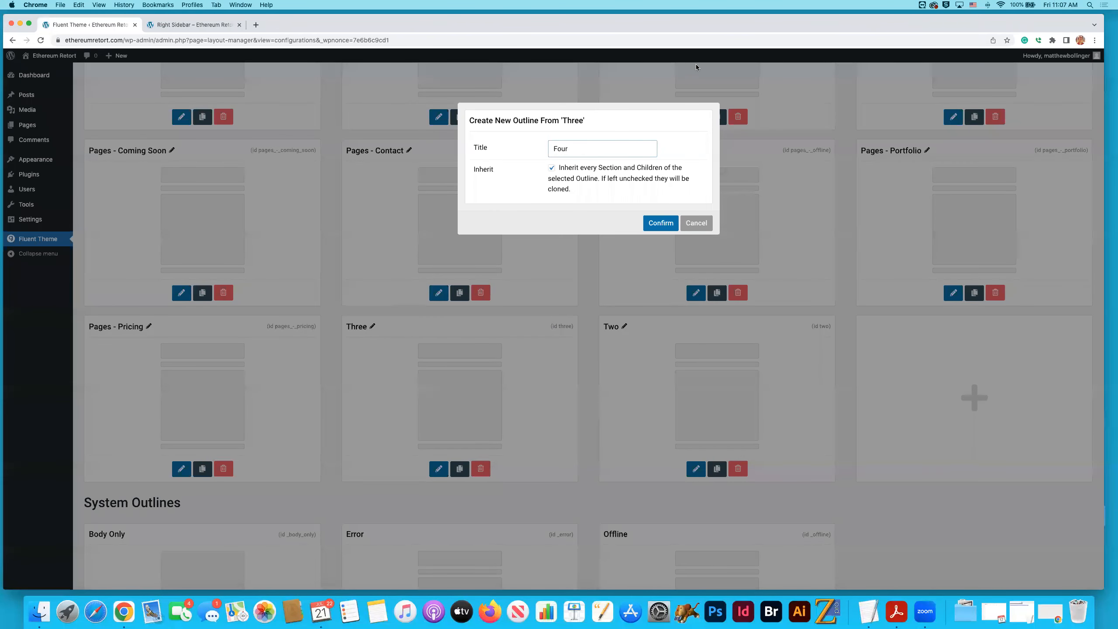
pyautogui.click(661, 223)
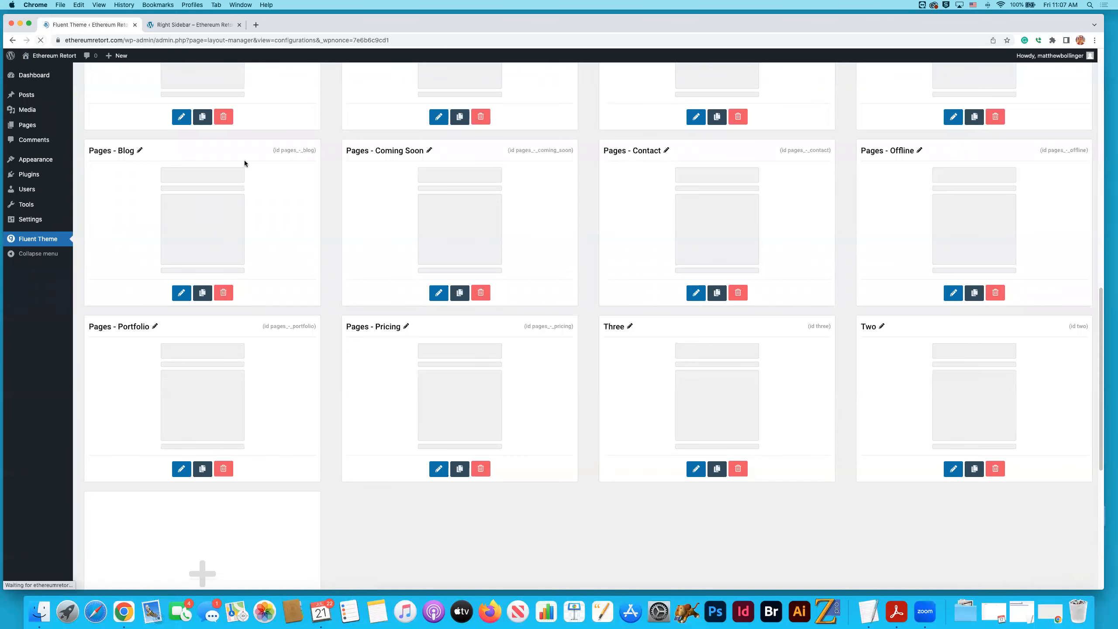
# - Find outline "Four" in the outlines list and duplicate it as a new outline titled "Five"
pyautogui.scroll(-4, 471, 301)
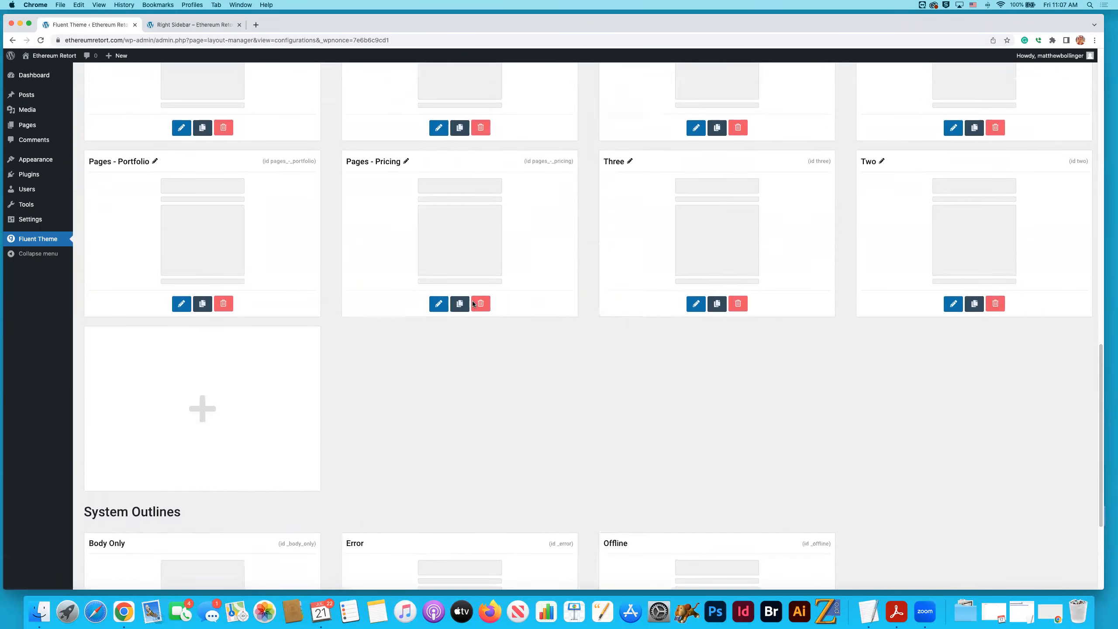
pyautogui.scroll(11, 473, 302)
pyautogui.scroll(5, 473, 303)
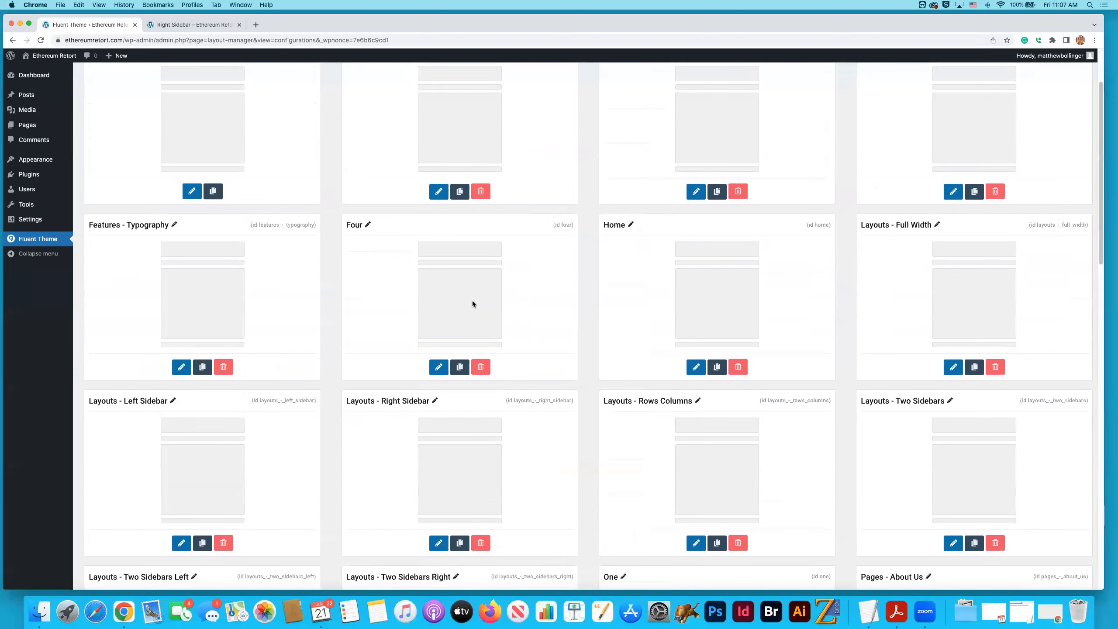
pyautogui.click(458, 365)
pyautogui.write('Five')
pyautogui.click(661, 224)
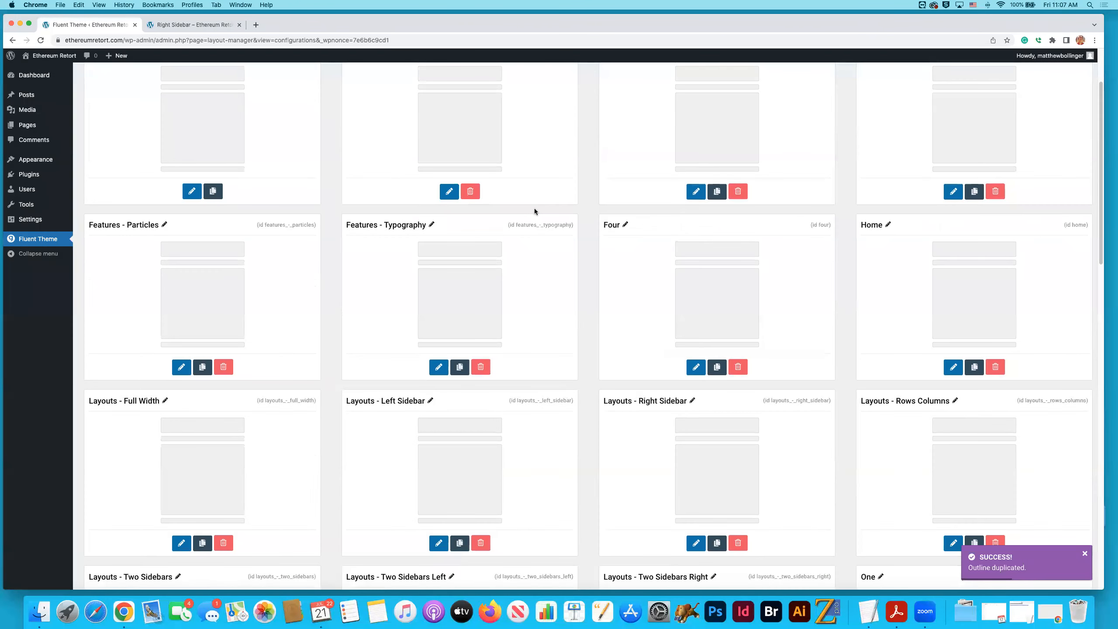
pyautogui.scroll(2, 535, 204)
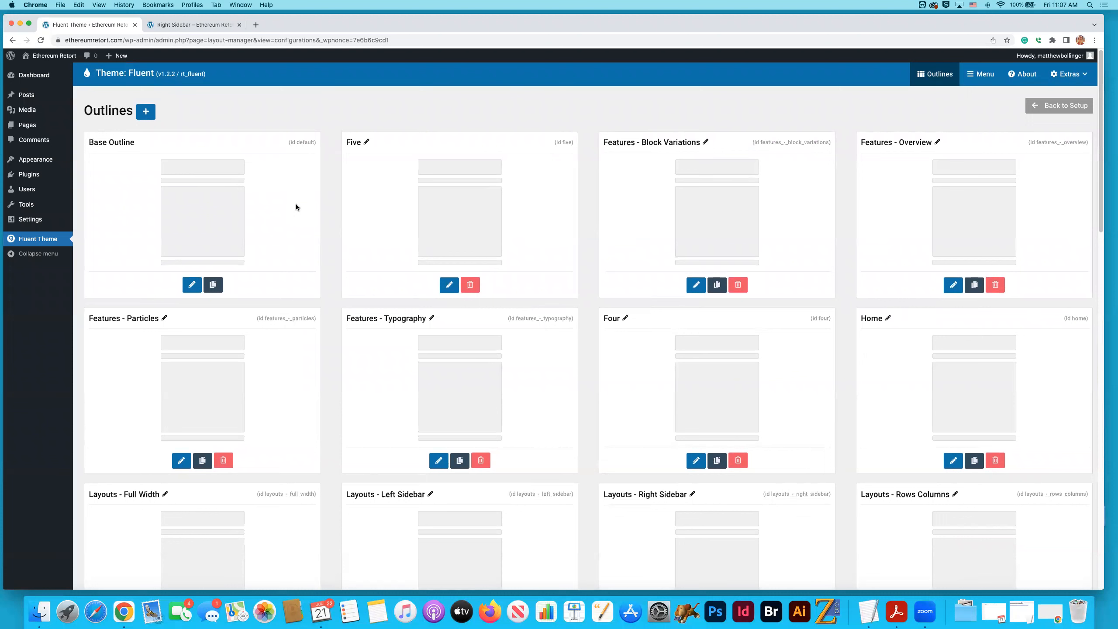
pyautogui.moveTo(66, 91)
pyautogui.moveTo(24, 120)
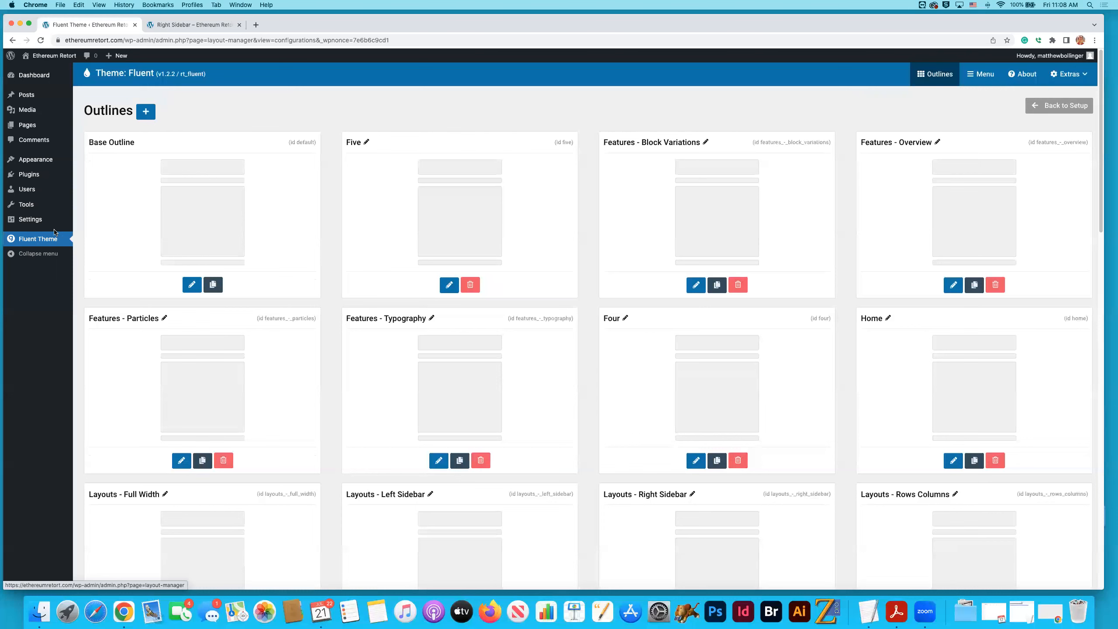
# - Sort the pages by date, open page "One" to inspect its empty content, and return to the pages list
pyautogui.click(53, 131)
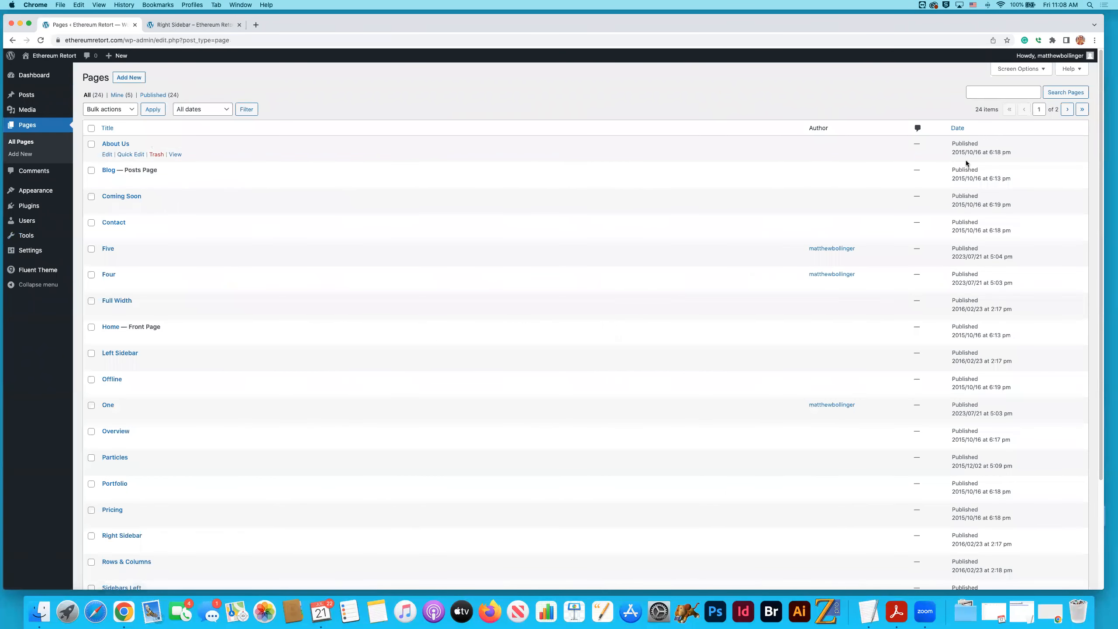
pyautogui.click(958, 127)
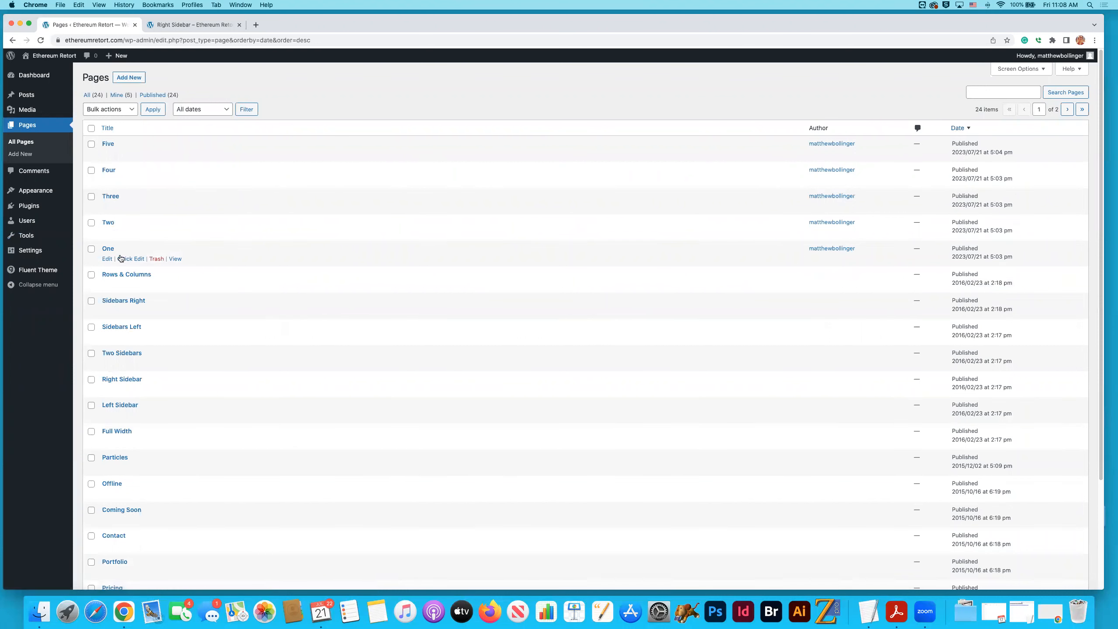
pyautogui.click(108, 248)
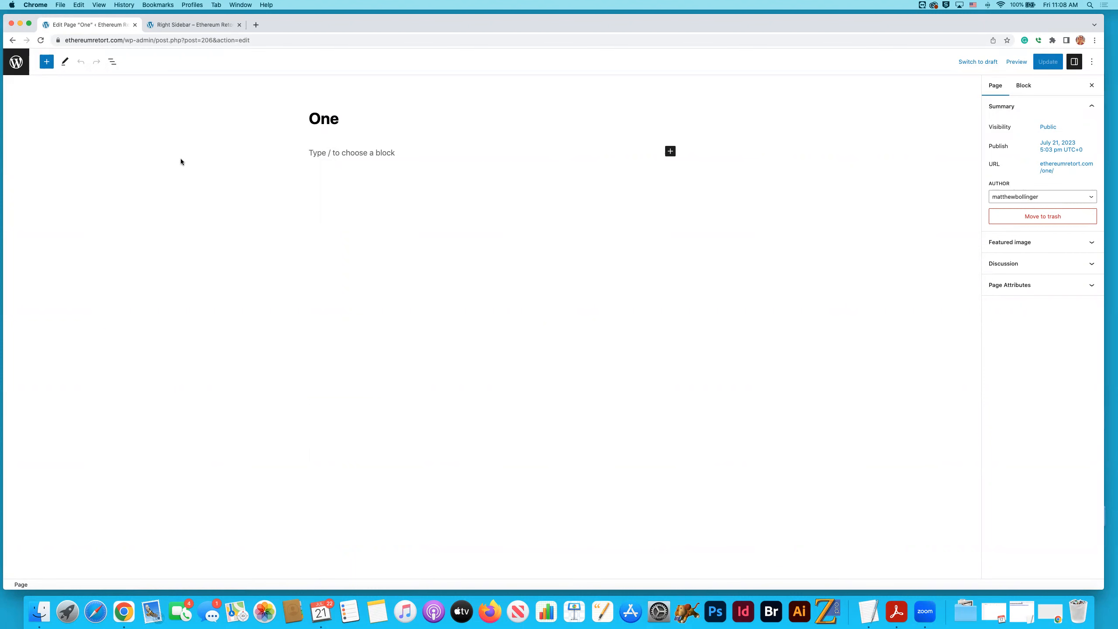
pyautogui.click(13, 66)
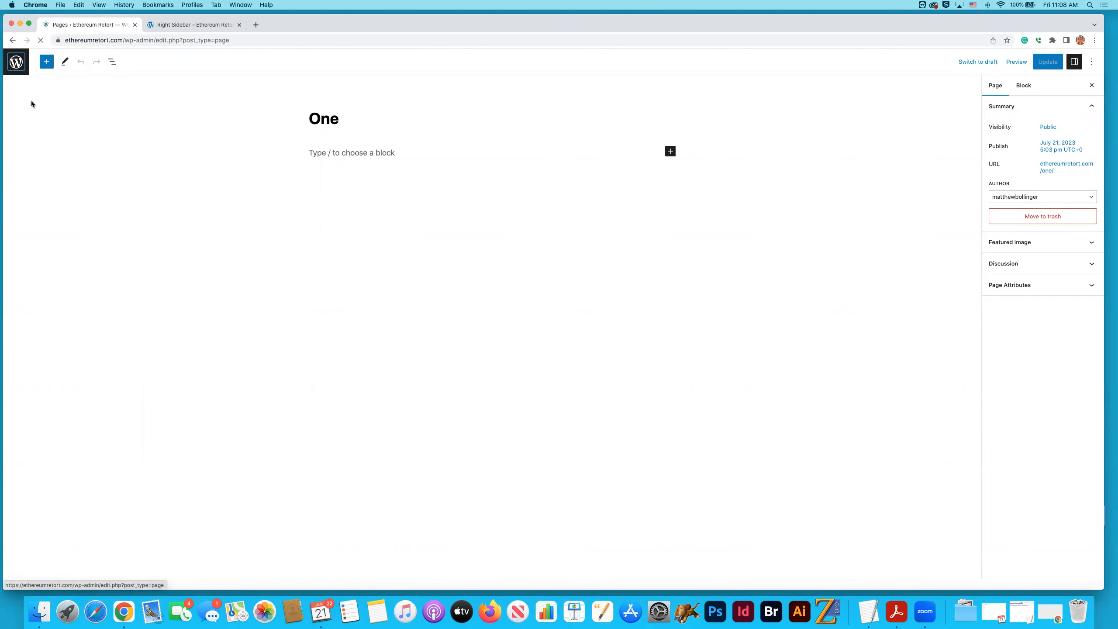
# - Open the Fluent theme's layout manager and switch from the Base Outline to outline "One"
pyautogui.click(45, 275)
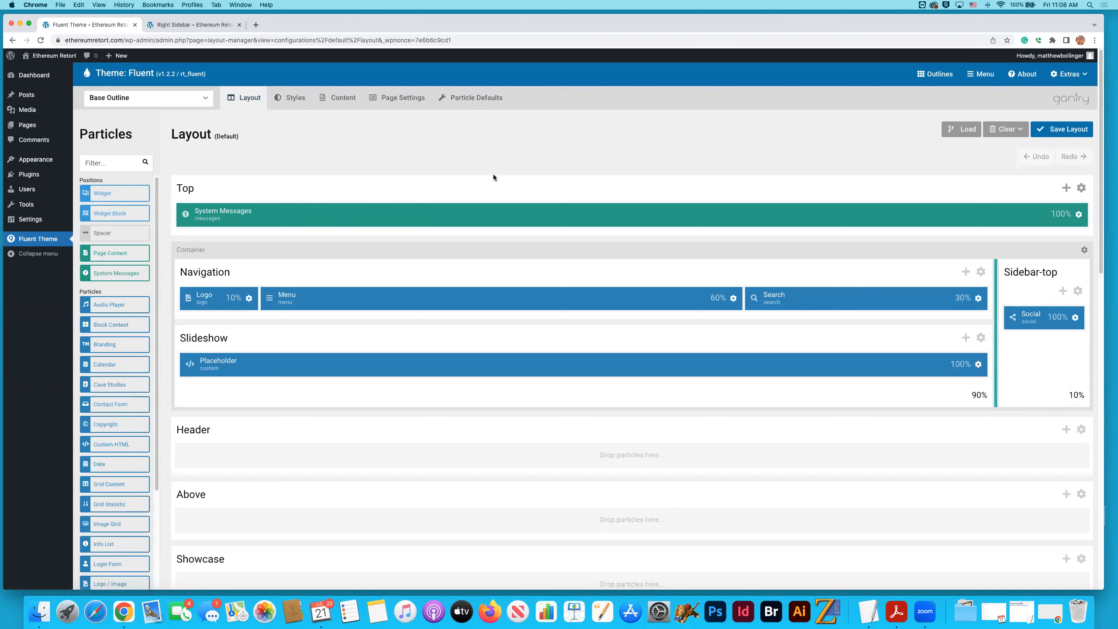
pyautogui.click(189, 98)
pyautogui.scroll(-3, 167, 158)
pyautogui.scroll(-5, 168, 161)
pyautogui.scroll(5, 159, 140)
pyautogui.scroll(3, 158, 141)
pyautogui.scroll(-8, 159, 140)
pyautogui.scroll(-3, 158, 141)
pyautogui.scroll(5, 156, 130)
pyautogui.scroll(4, 156, 130)
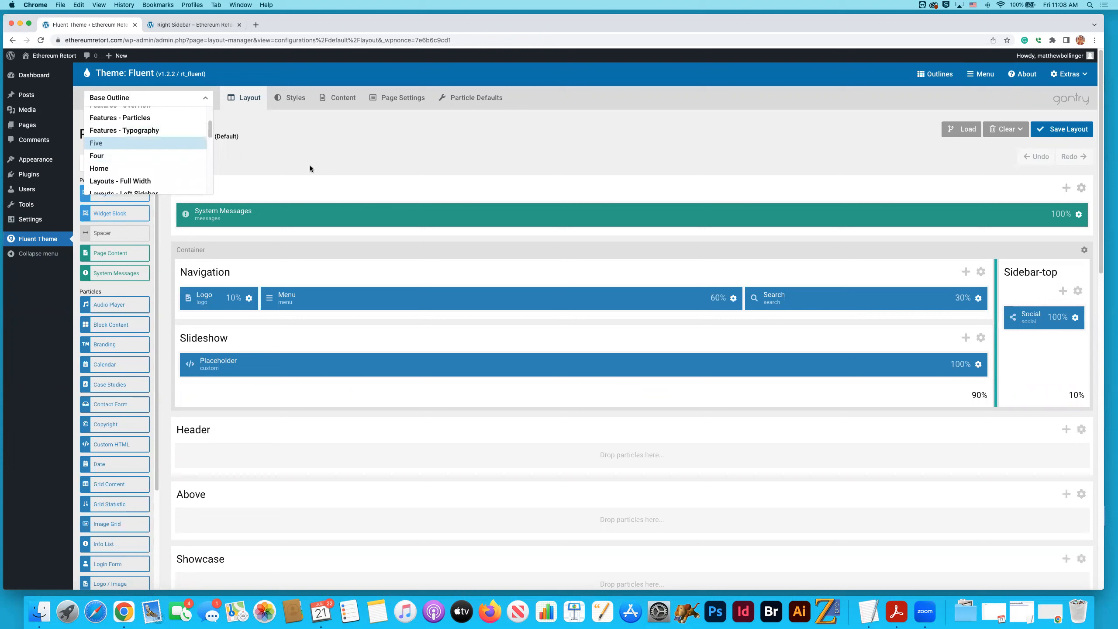
pyautogui.scroll(-6, 163, 156)
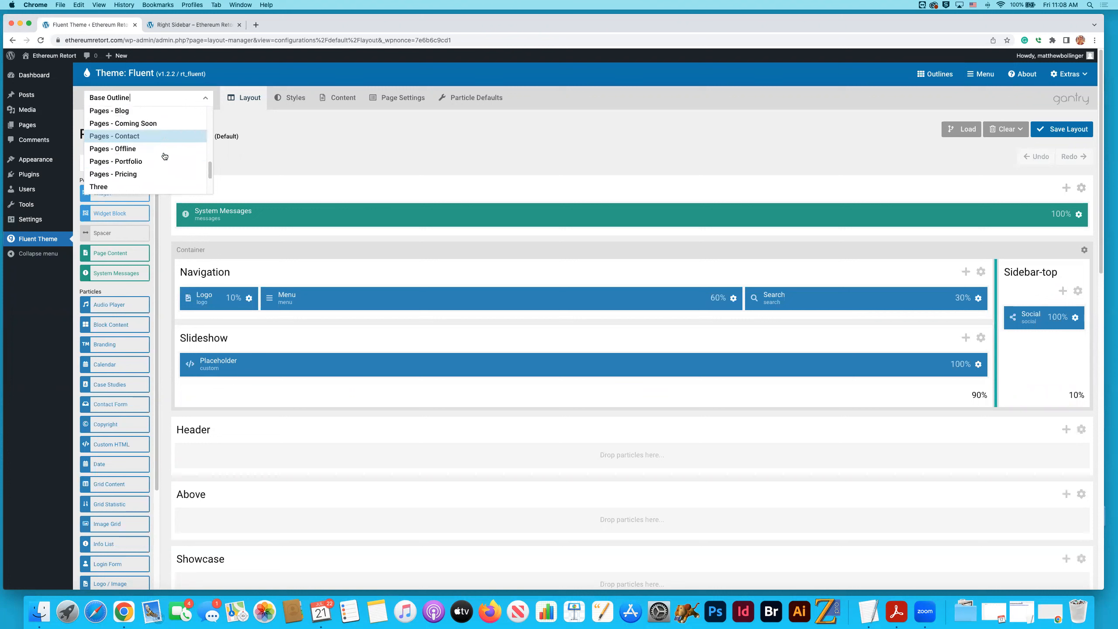
pyautogui.scroll(1, 164, 155)
pyautogui.click(147, 117)
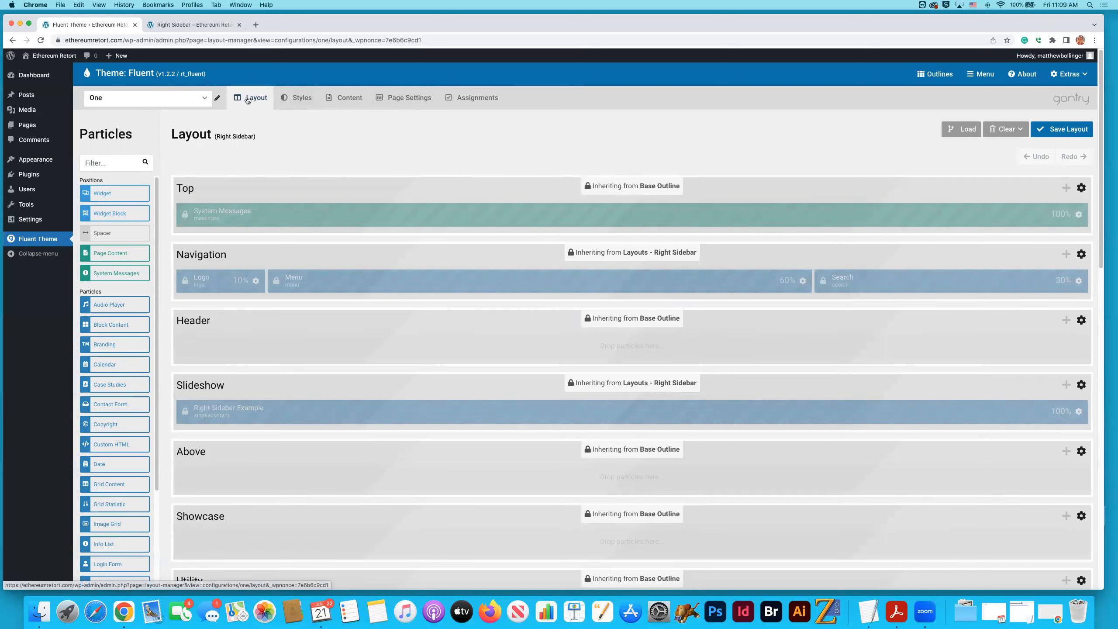
# - Review the style presets and core styles of outline "One"
pyautogui.click(302, 98)
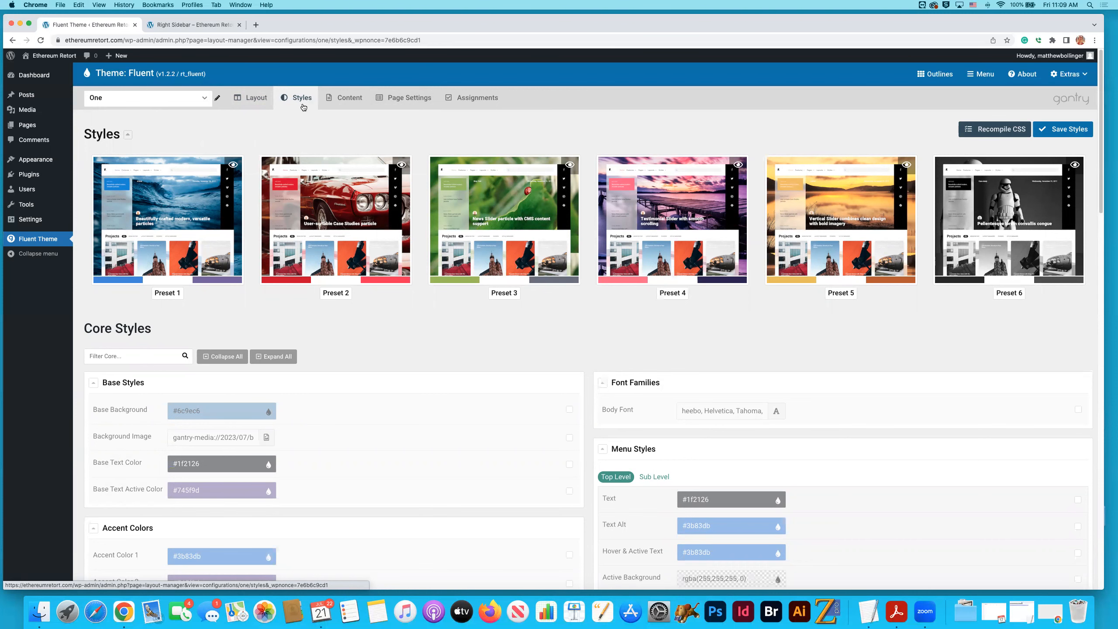
pyautogui.scroll(-2, 703, 502)
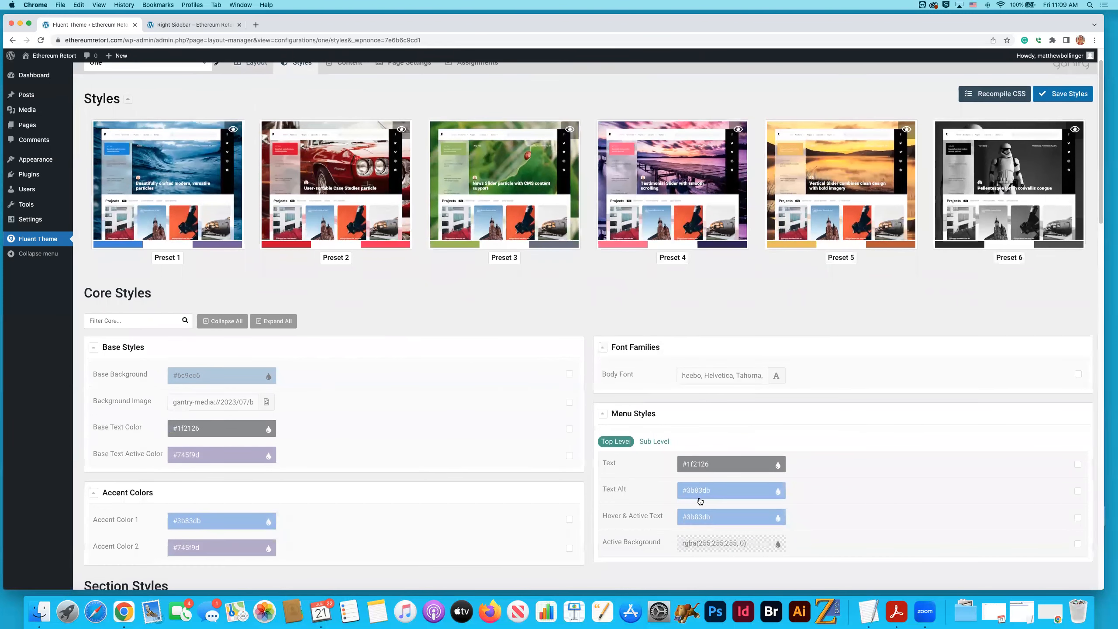
pyautogui.scroll(2, 395, 295)
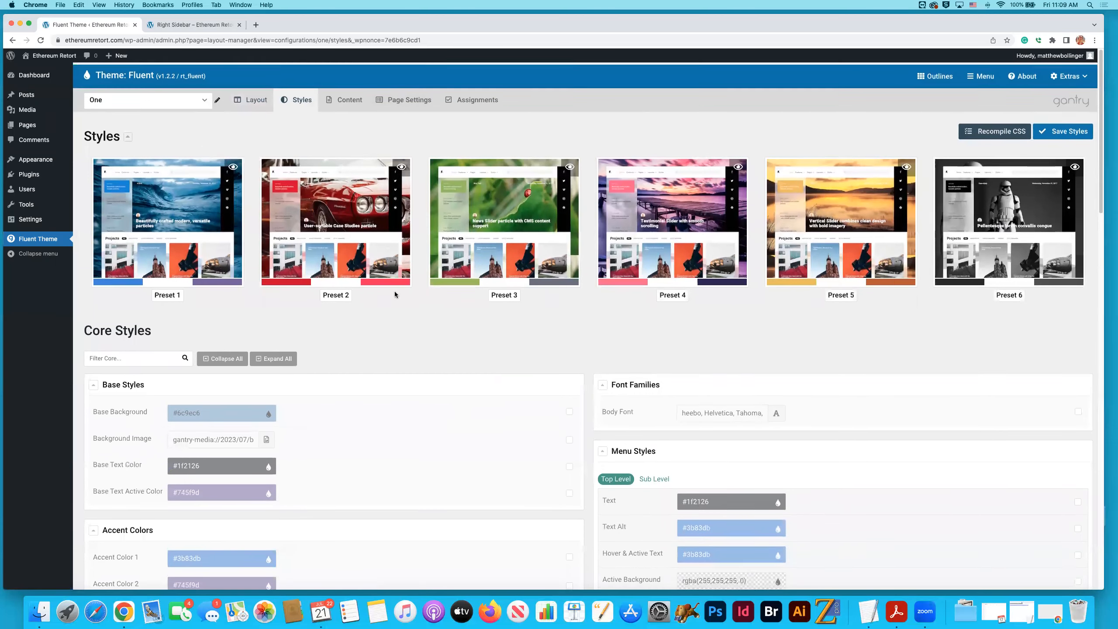
# - Assign outline "One" to the page "One" and save the assignments
pyautogui.click(469, 100)
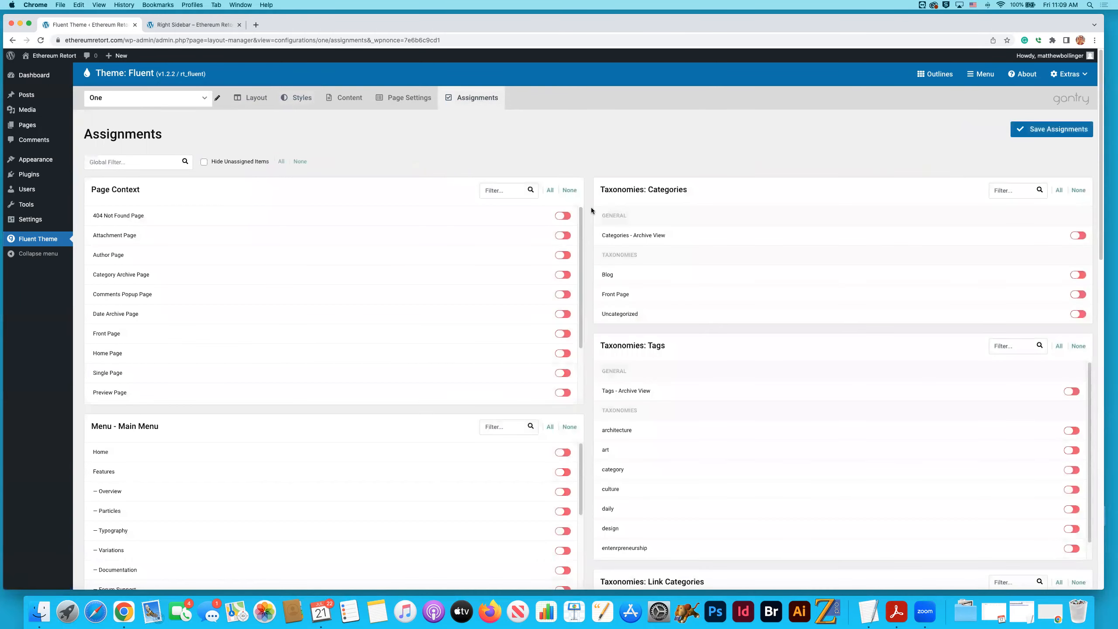
pyautogui.scroll(-20, 592, 211)
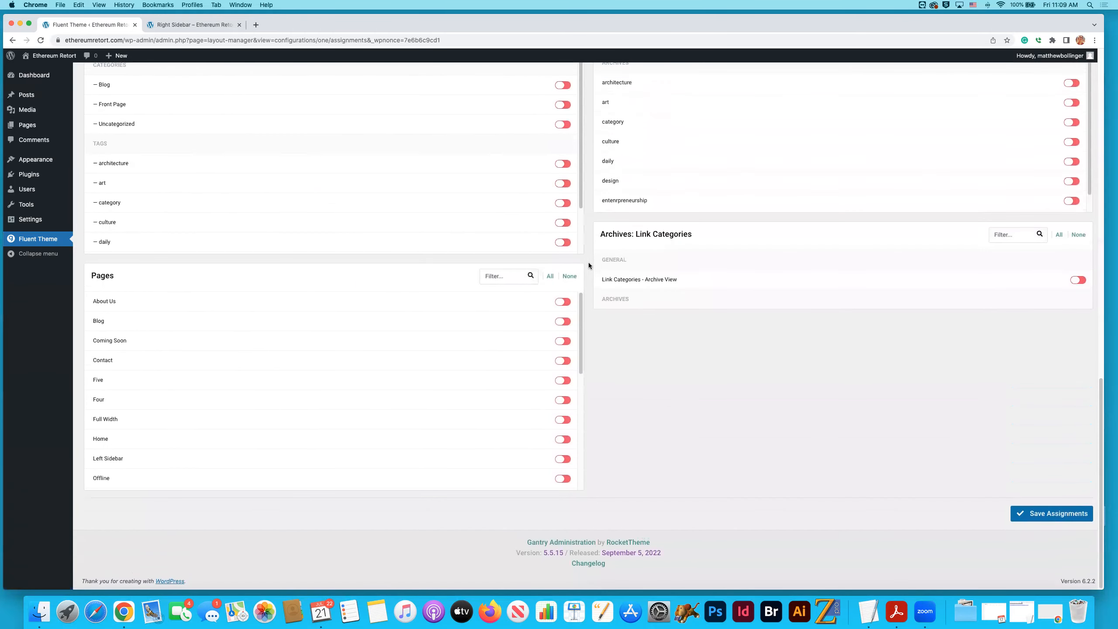
pyautogui.scroll(10, 570, 346)
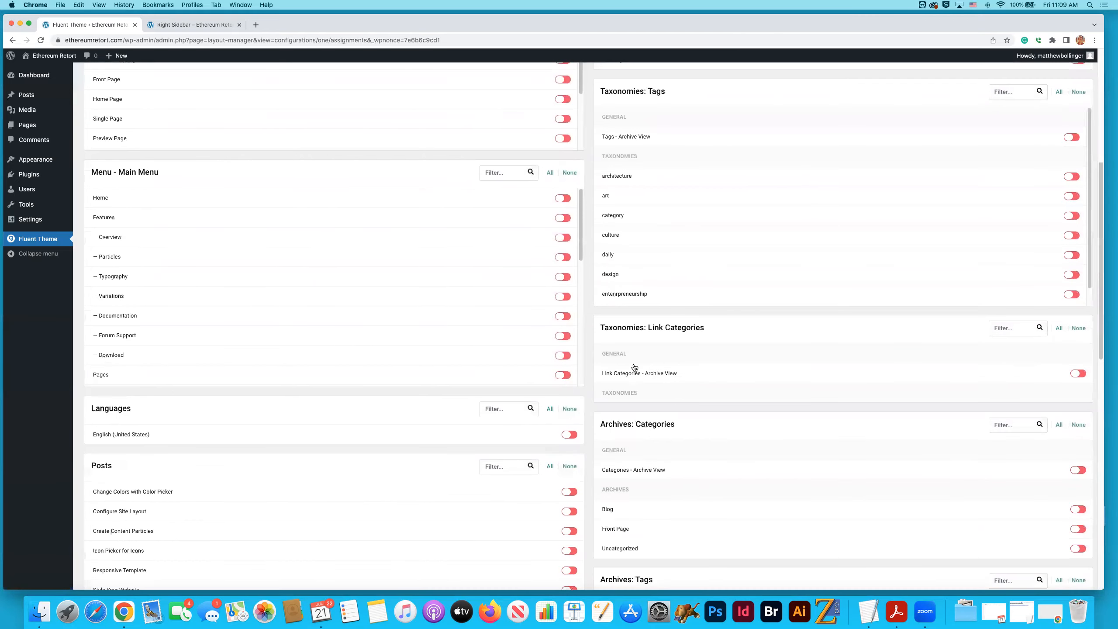
pyautogui.scroll(5, 634, 367)
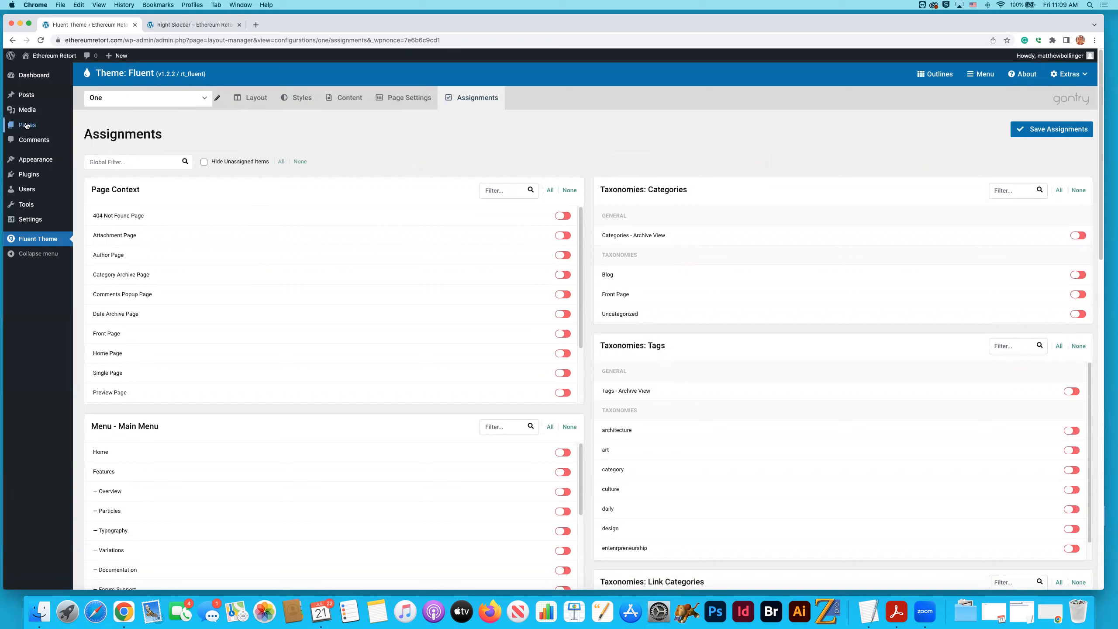
pyautogui.moveTo(24, 125)
pyautogui.moveTo(582, 256); pyautogui.dragTo(581, 272)
pyautogui.scroll(-10, 588, 251)
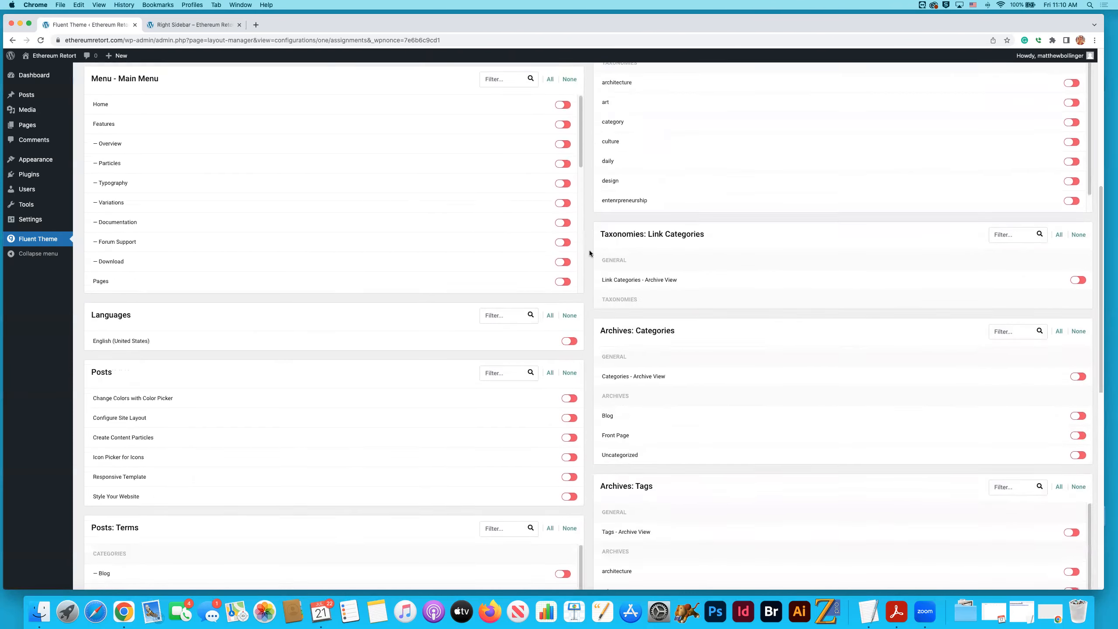
pyautogui.scroll(-5, 589, 253)
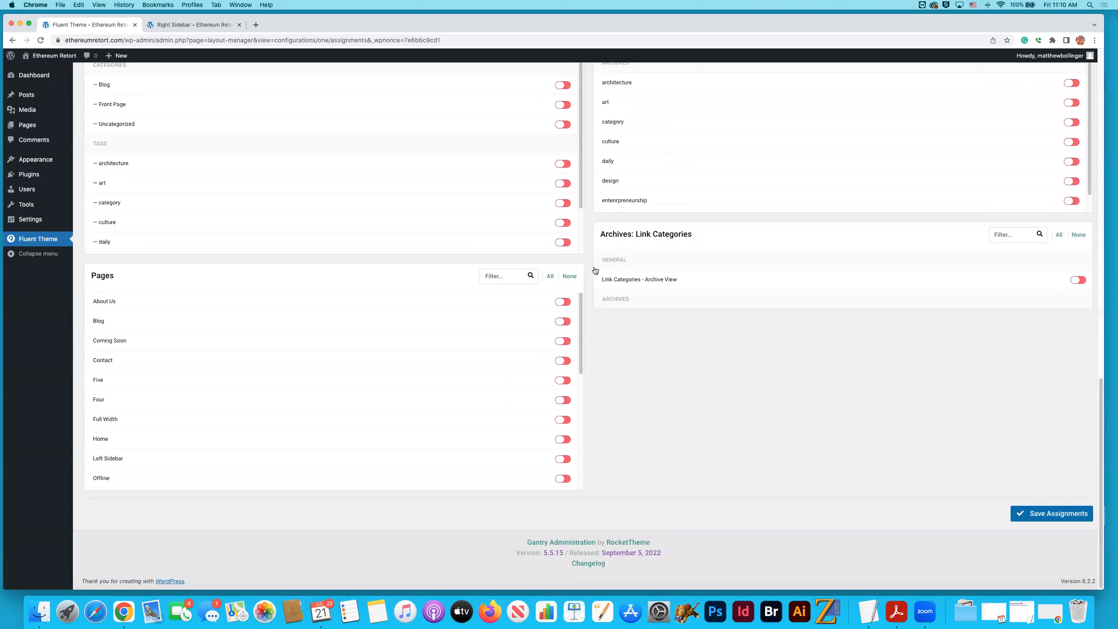
pyautogui.moveTo(581, 352); pyautogui.dragTo(582, 397)
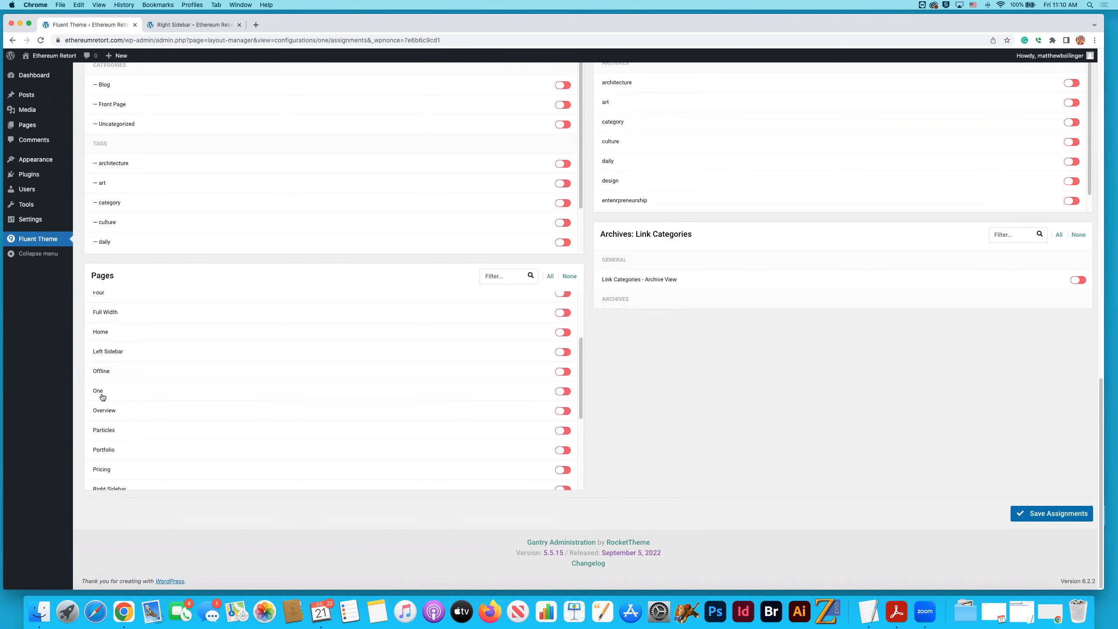
pyautogui.click(564, 392)
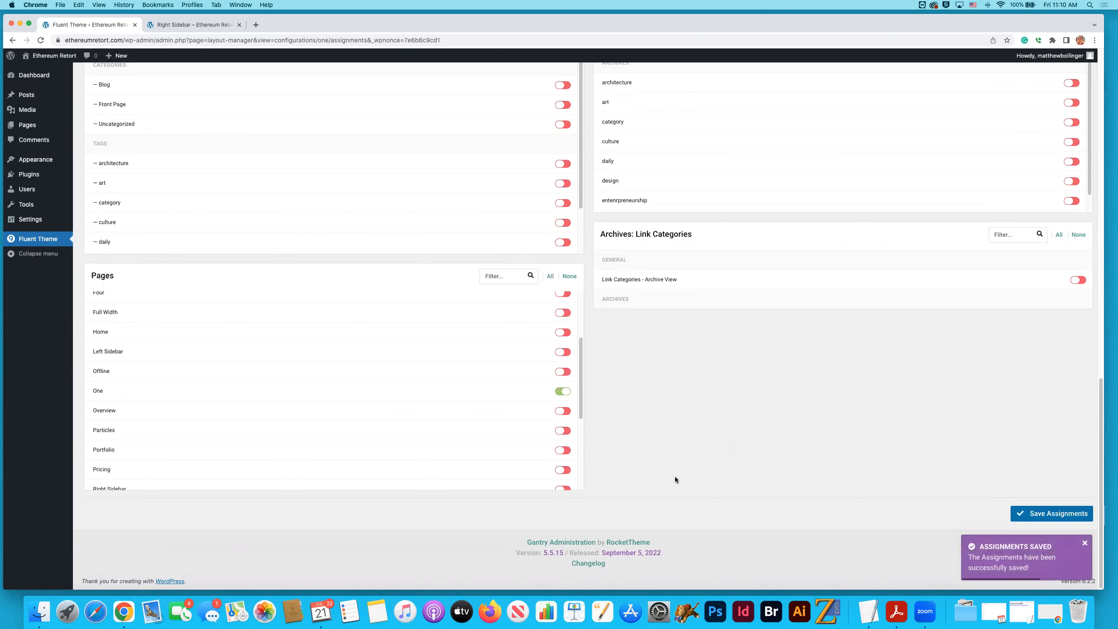
# - Switch to outline "Two", assign it to the page "Two", and save the assignments
pyautogui.scroll(15, 674, 476)
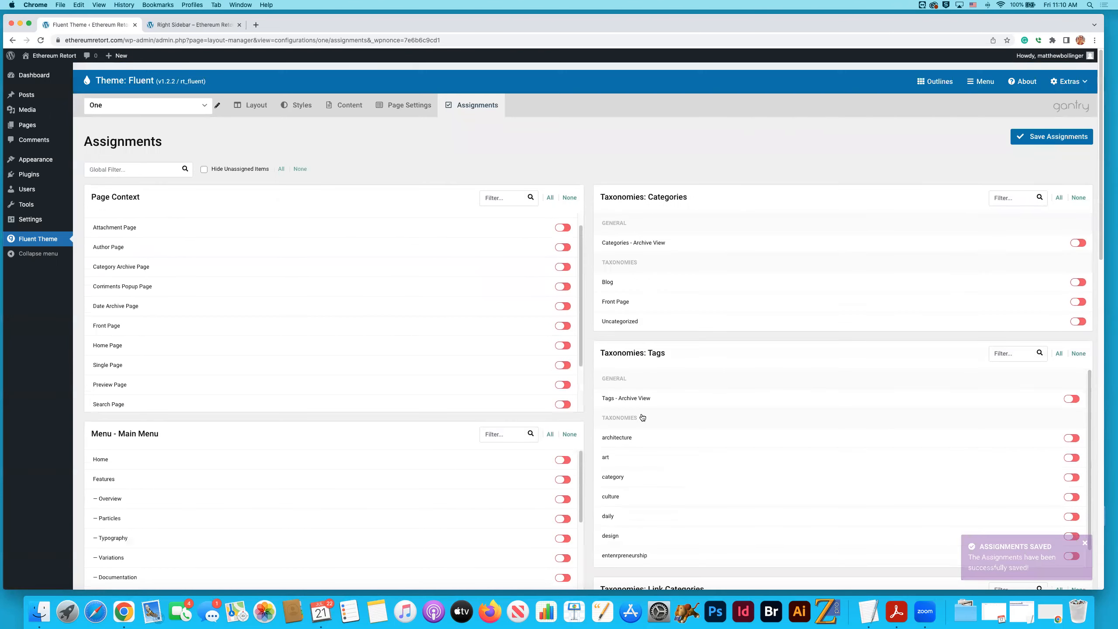
pyautogui.click(174, 98)
pyautogui.scroll(-5, 156, 157)
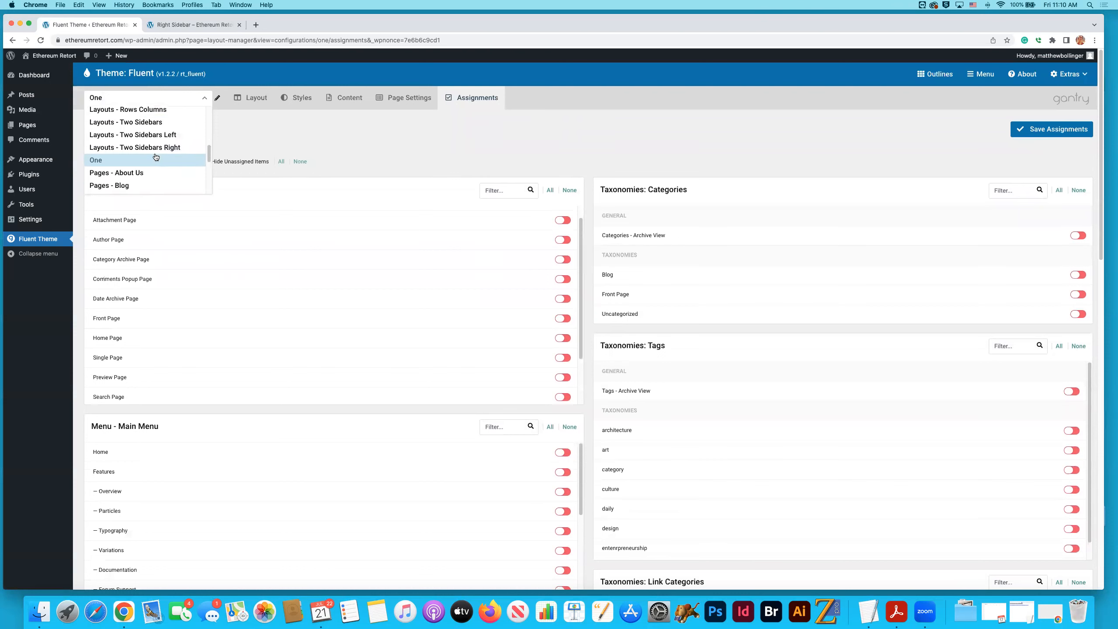
pyautogui.scroll(-2, 155, 157)
pyautogui.click(143, 157)
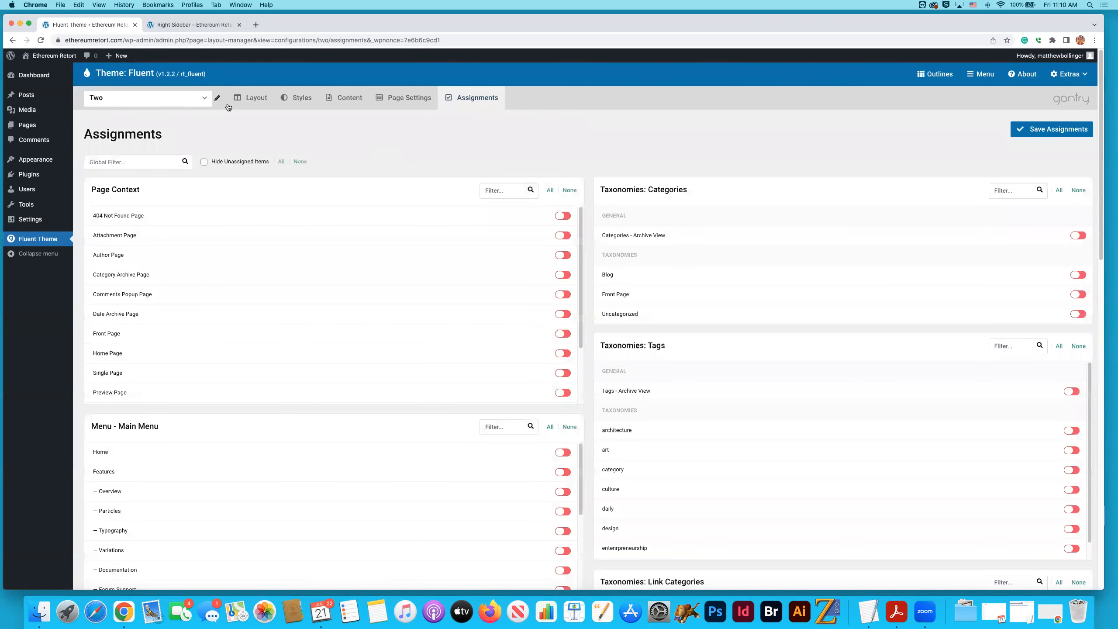
pyautogui.click(242, 108)
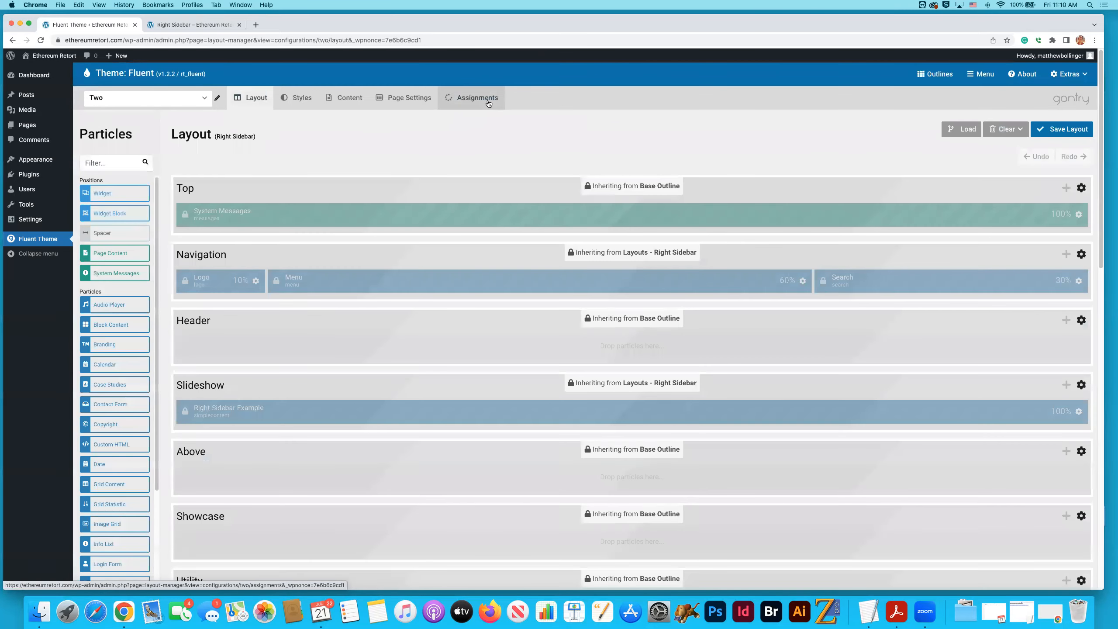
pyautogui.click(476, 99)
pyautogui.scroll(-15, 594, 167)
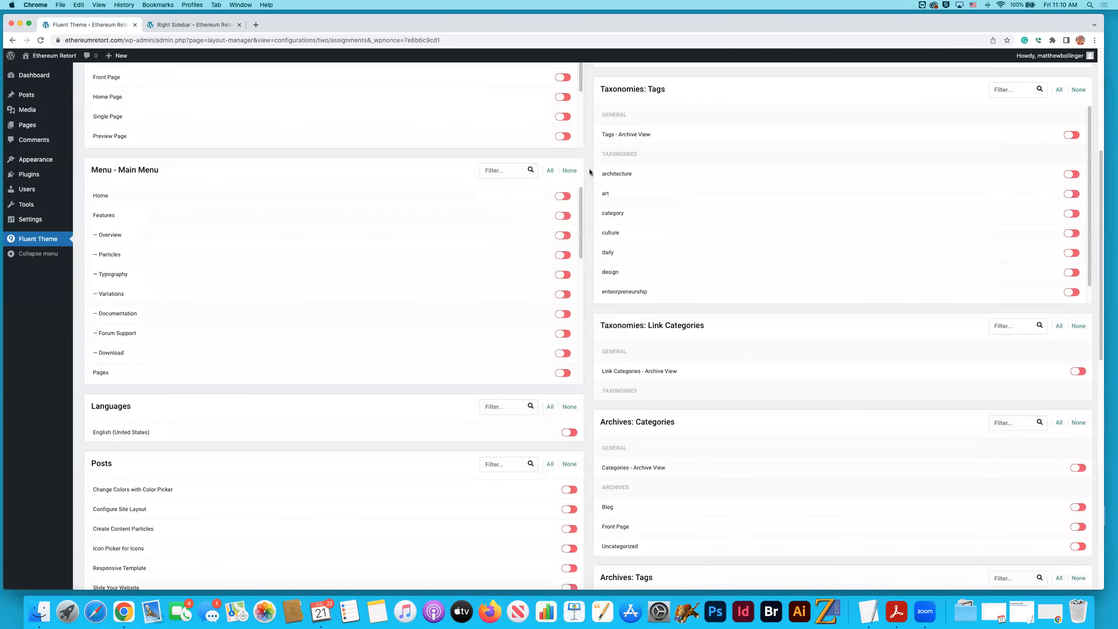
pyautogui.scroll(-2, 579, 354)
pyautogui.moveTo(580, 354); pyautogui.dragTo(577, 447)
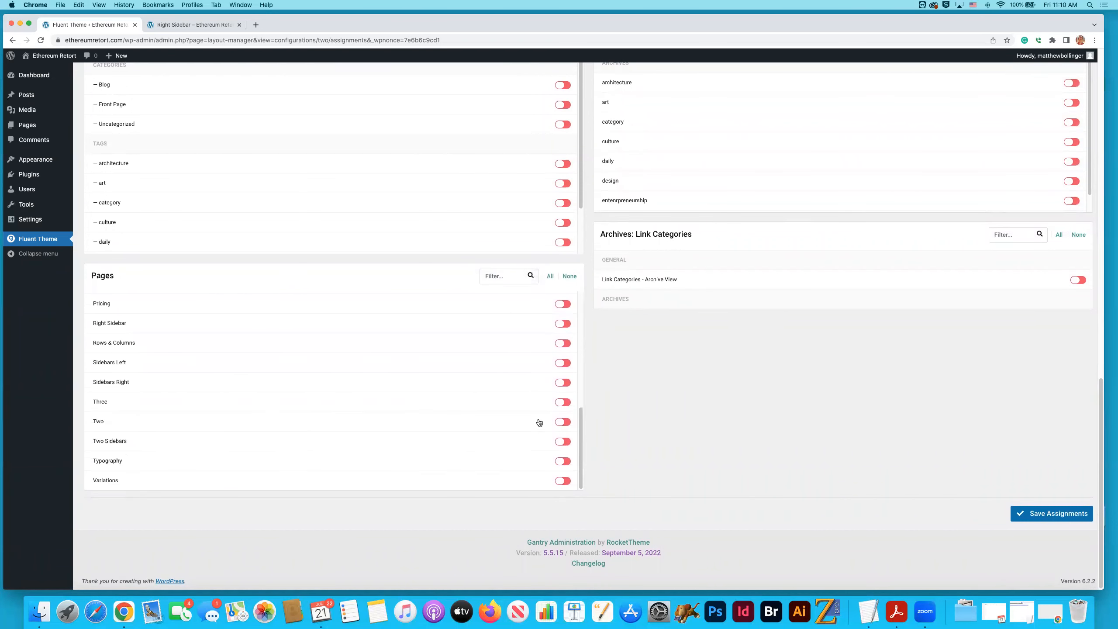
pyautogui.click(562, 422)
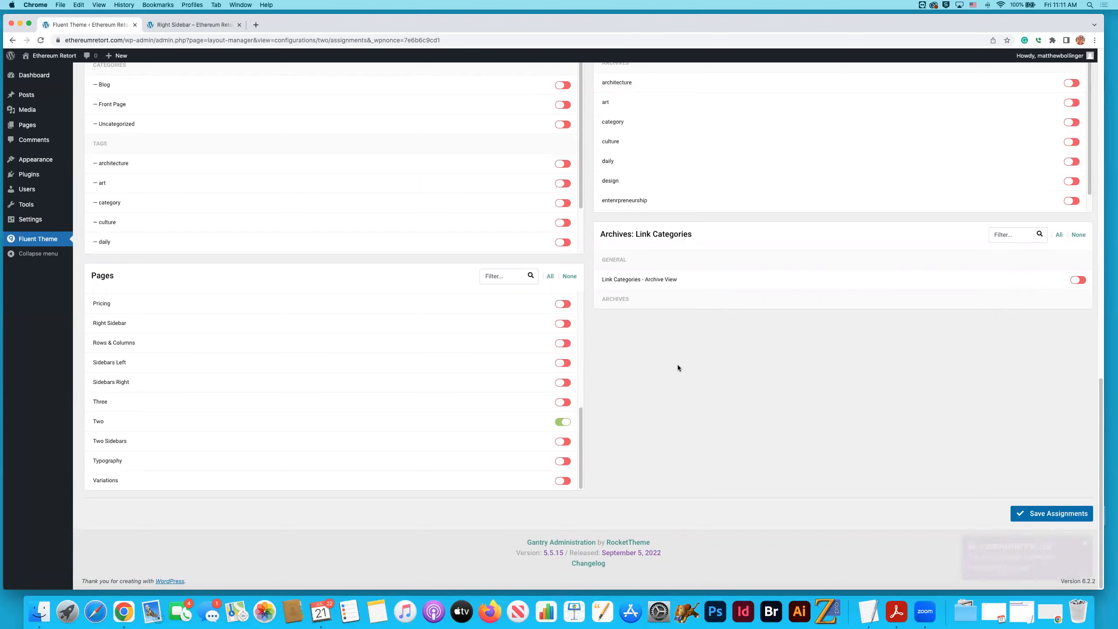
# - Switch to outline "Three", assign it to the page "Three", and save the assignments
pyautogui.scroll(15, 589, 259)
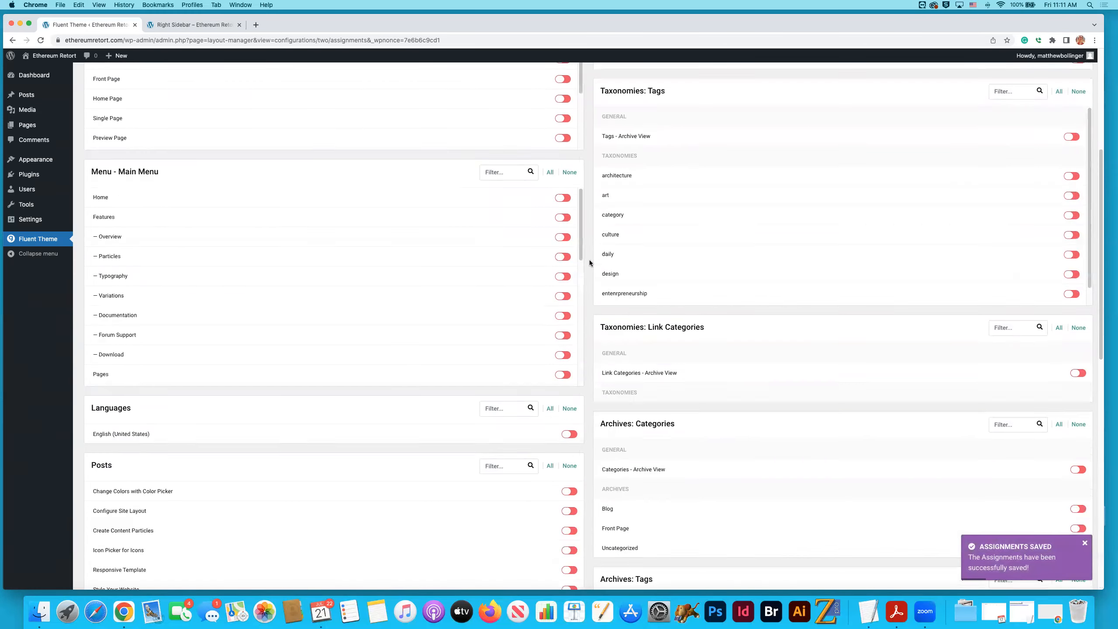
pyautogui.click(179, 98)
pyautogui.scroll(5, 164, 157)
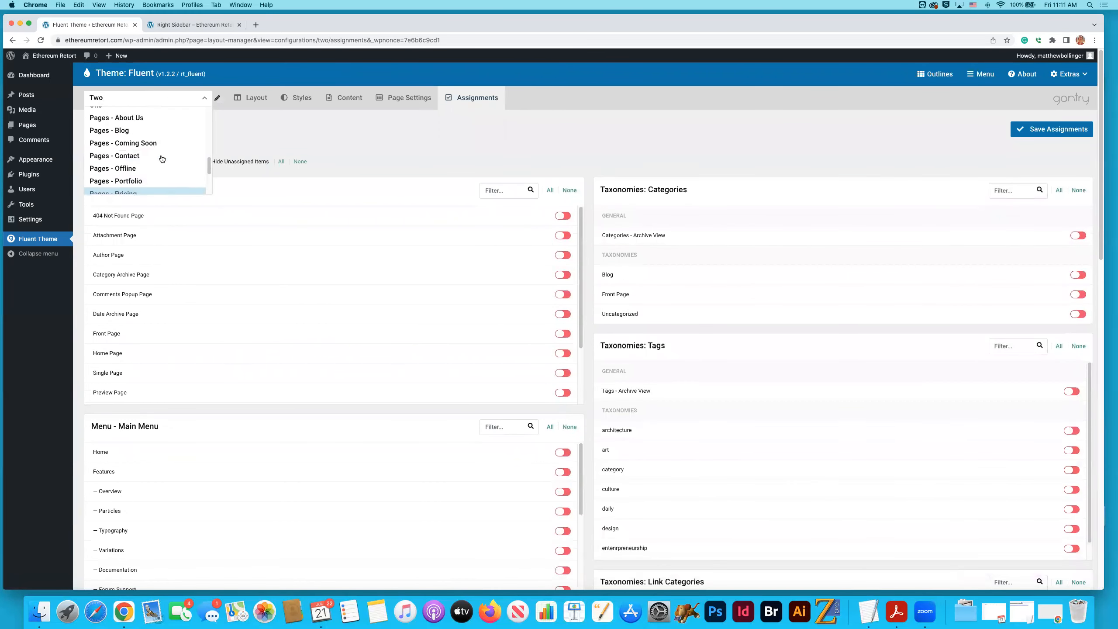
pyautogui.scroll(-2, 161, 158)
pyautogui.scroll(-3, 160, 157)
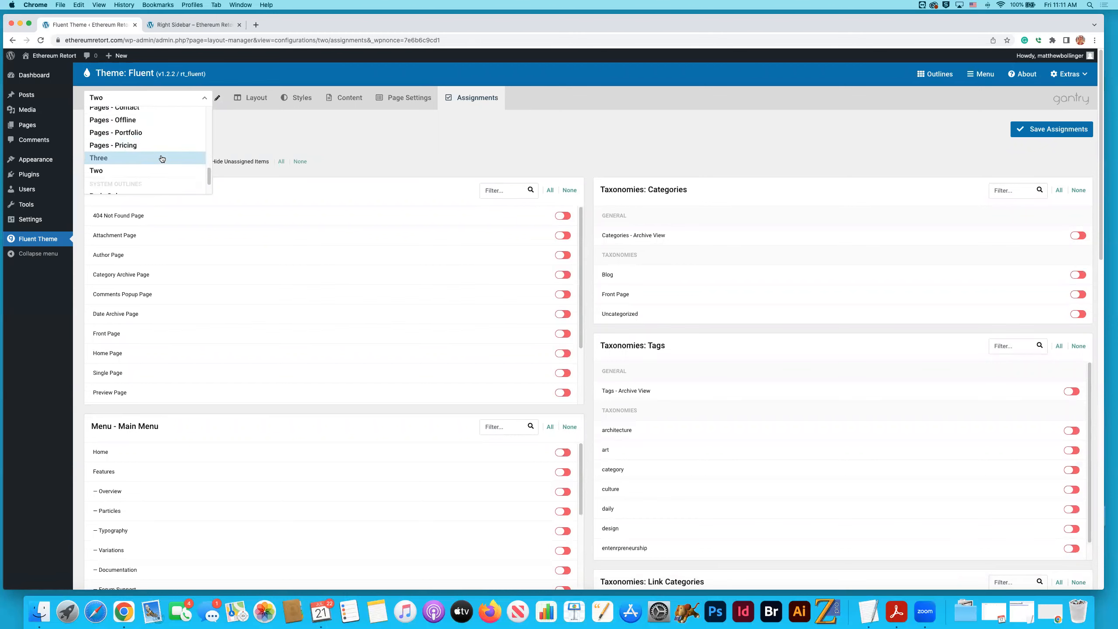
pyautogui.click(145, 162)
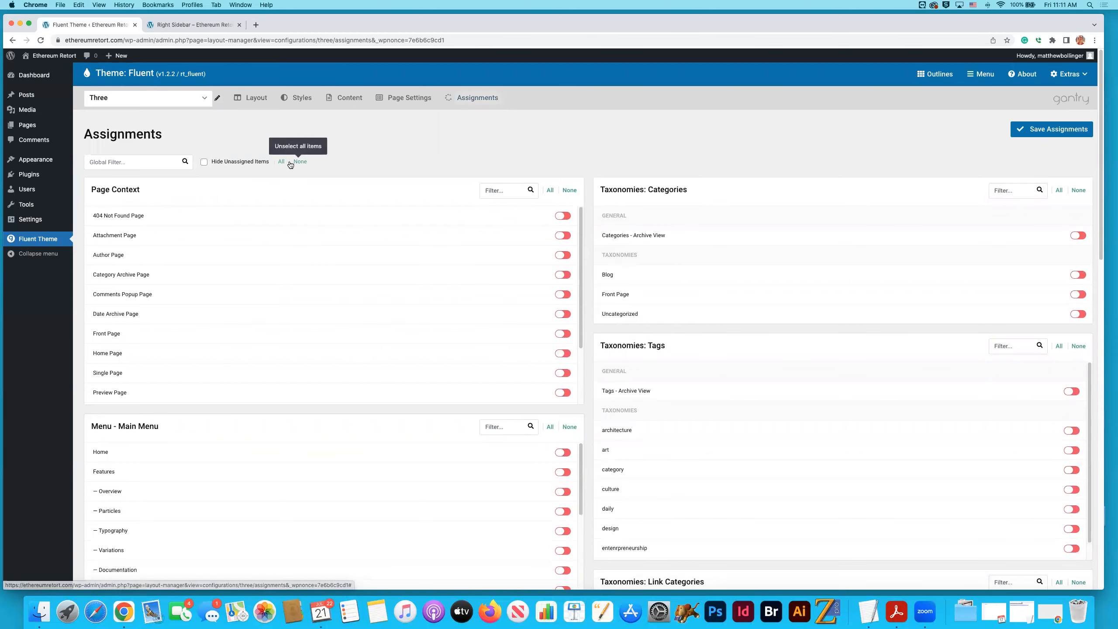
pyautogui.scroll(-2, 585, 187)
pyautogui.scroll(-15, 587, 184)
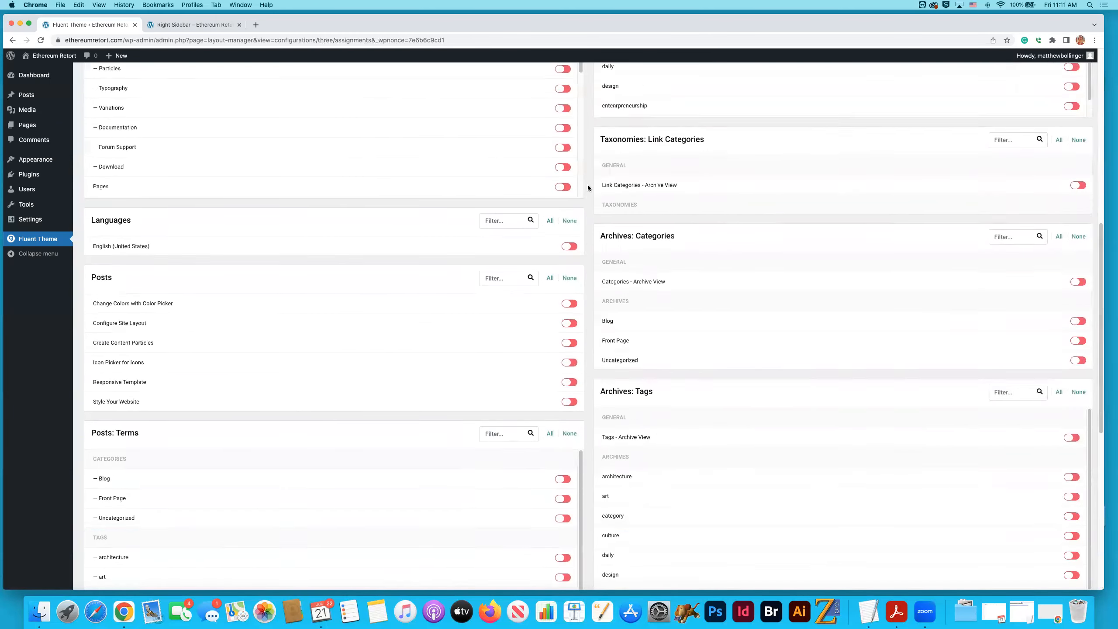
pyautogui.scroll(-1, 580, 322)
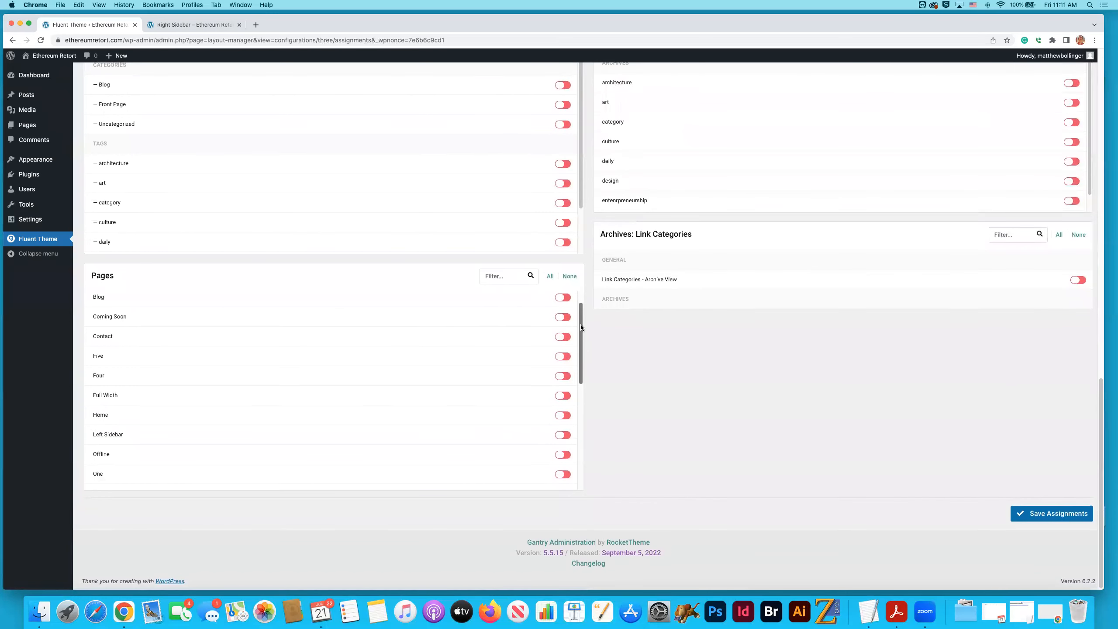
pyautogui.moveTo(580, 325); pyautogui.dragTo(580, 359)
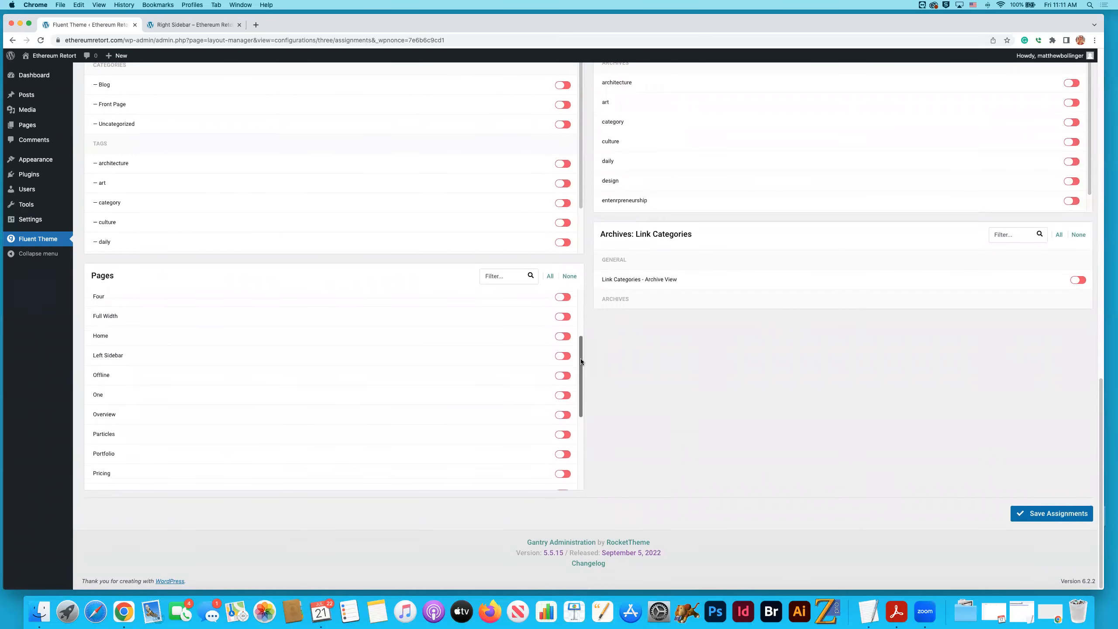
pyautogui.scroll(1, 580, 363)
pyautogui.moveTo(581, 404); pyautogui.dragTo(581, 484)
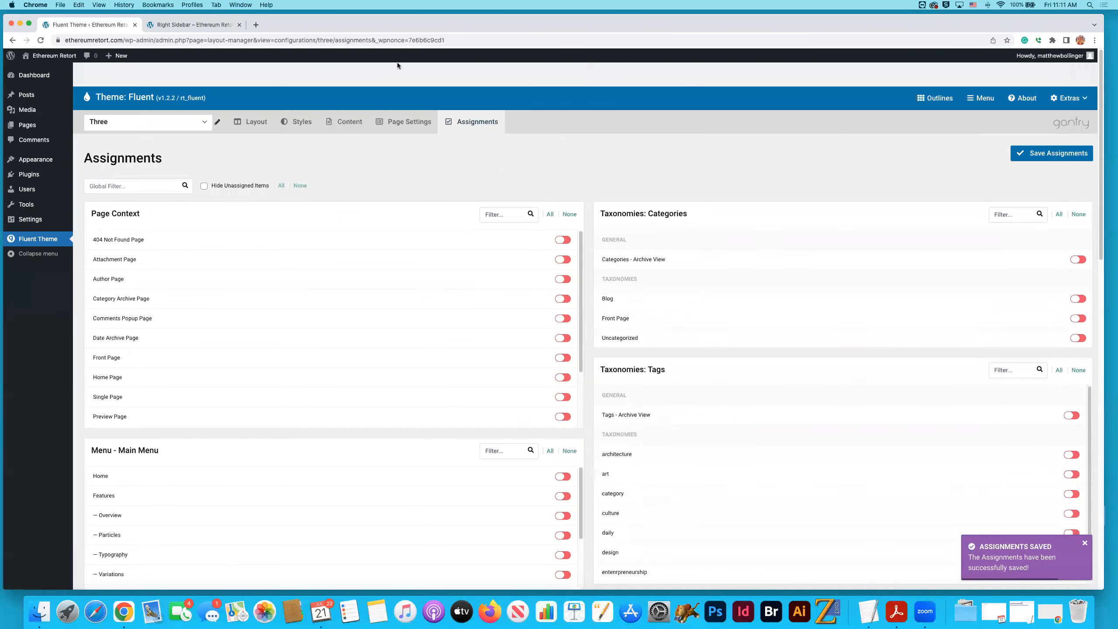
# - Switch to outline "Four", assign it to the page "Four", and save the assignments
pyautogui.click(167, 97)
pyautogui.scroll(-5, 165, 142)
pyautogui.scroll(5, 166, 141)
pyautogui.scroll(5, 166, 141)
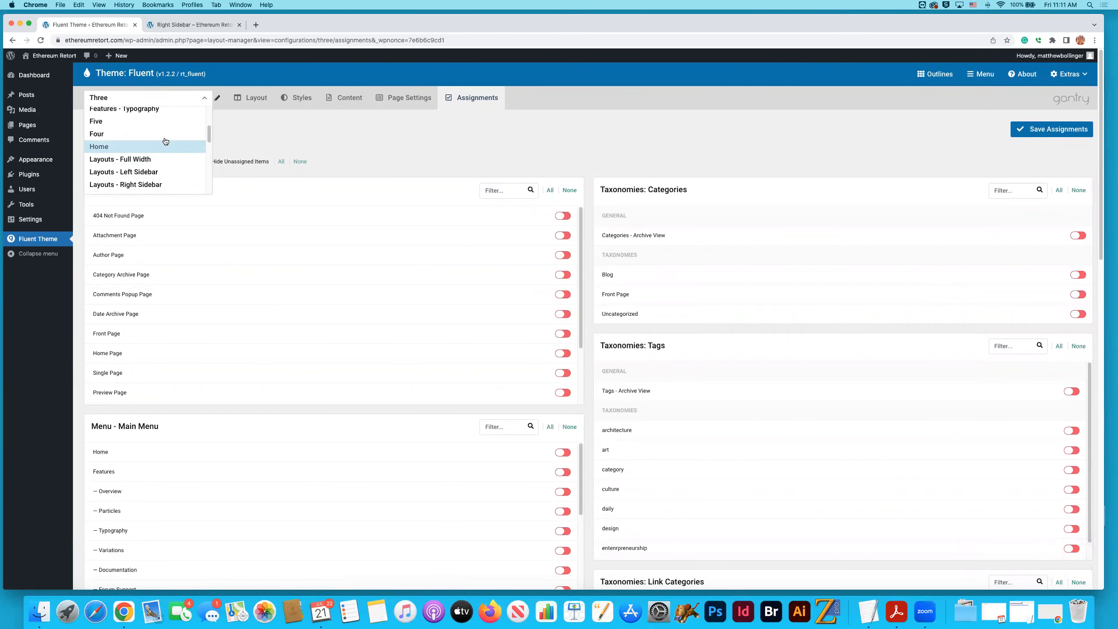
pyautogui.click(137, 134)
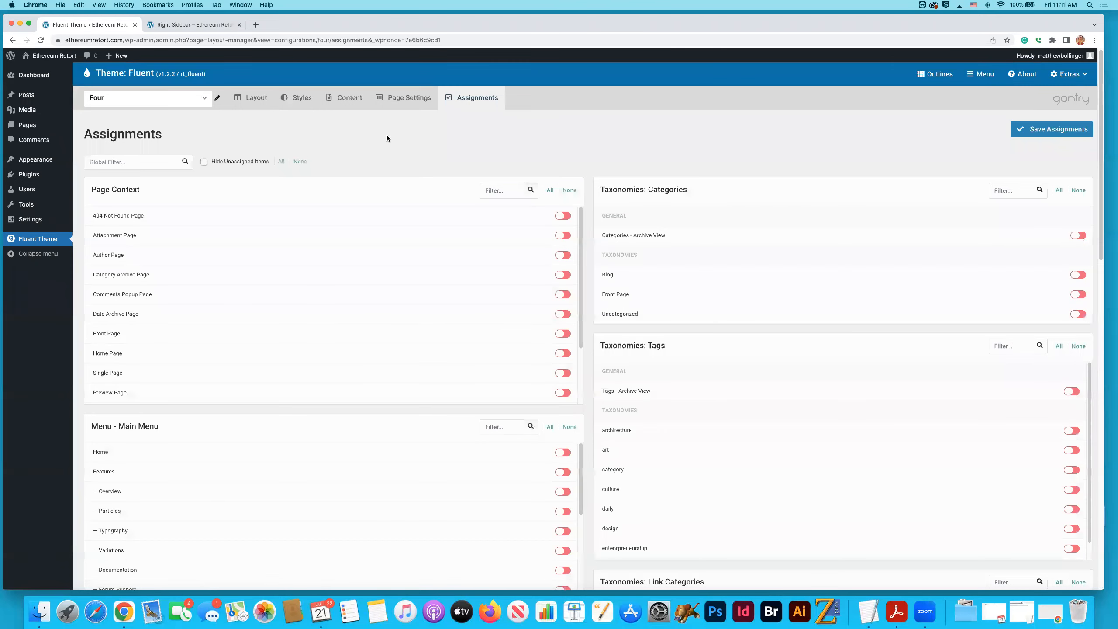
pyautogui.scroll(-20, 591, 169)
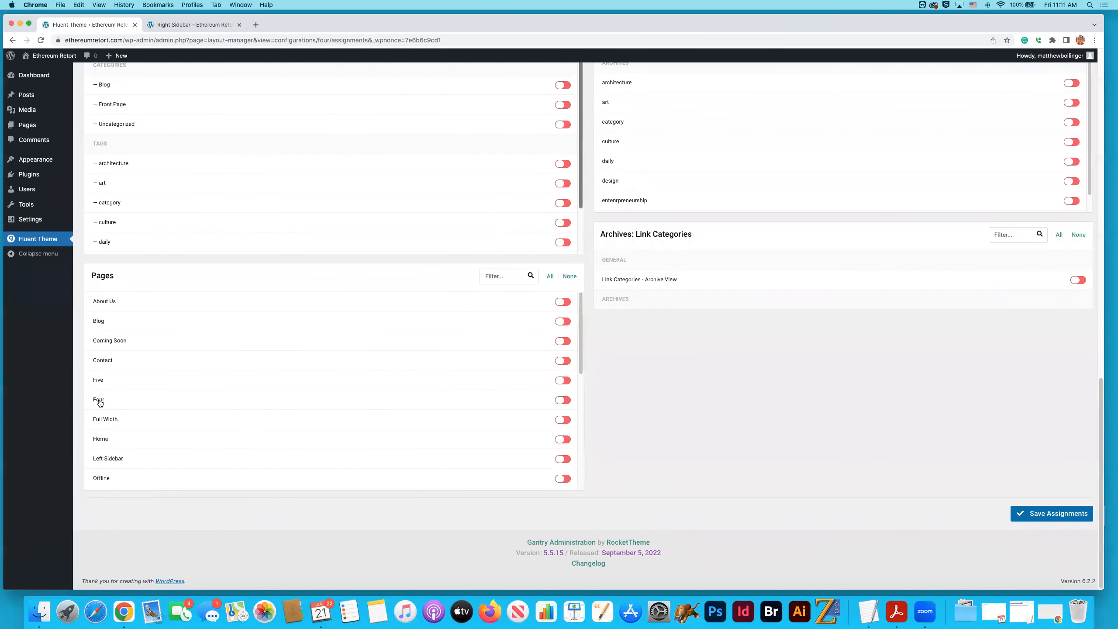
pyautogui.click(562, 400)
pyautogui.click(1050, 514)
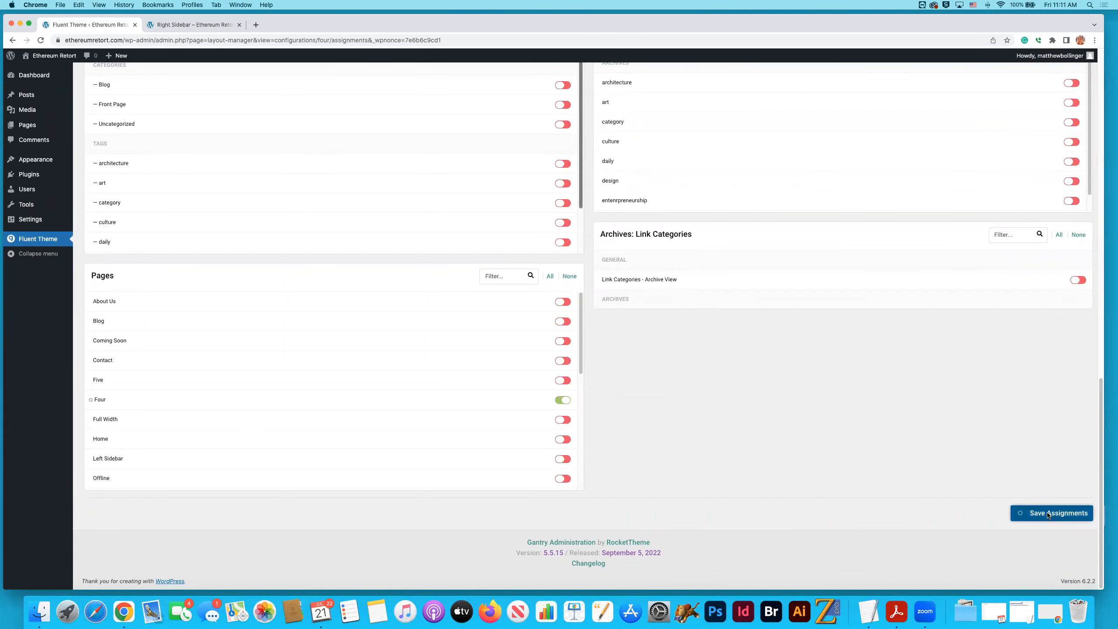
# - Switch to outline "Five", assign it to the page "Five", and save the assignments
pyautogui.scroll(15, 609, 401)
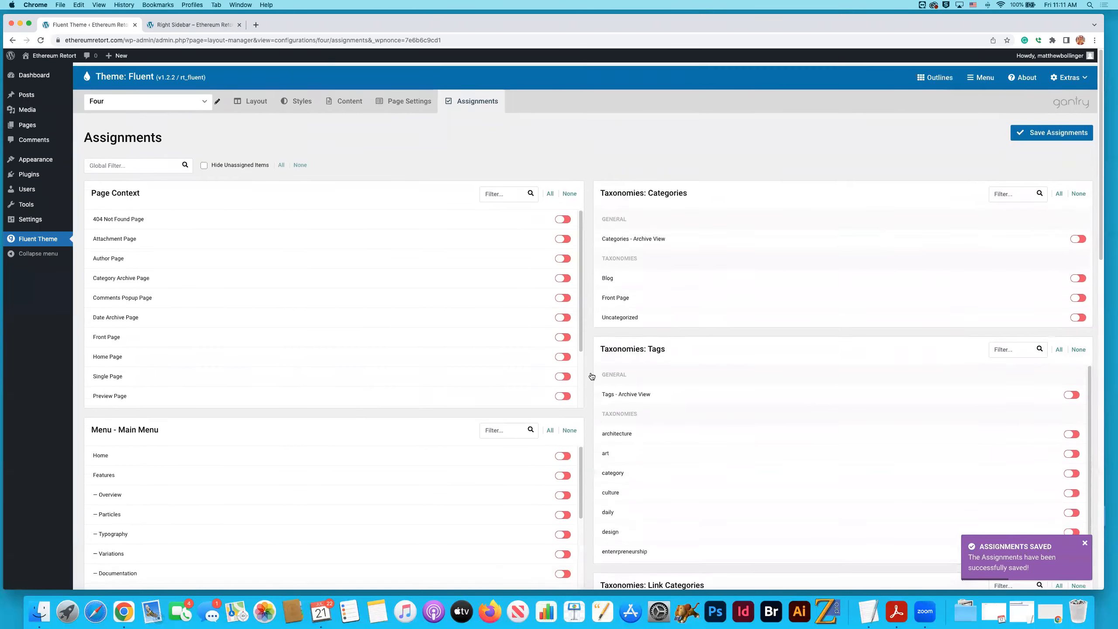
pyautogui.click(145, 98)
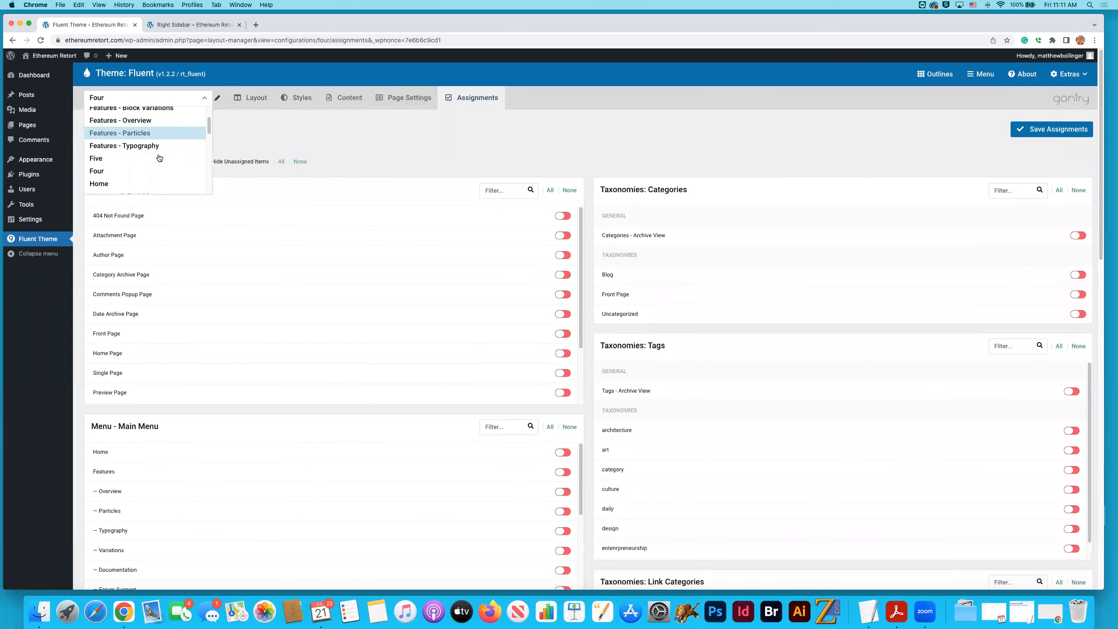
pyautogui.click(139, 153)
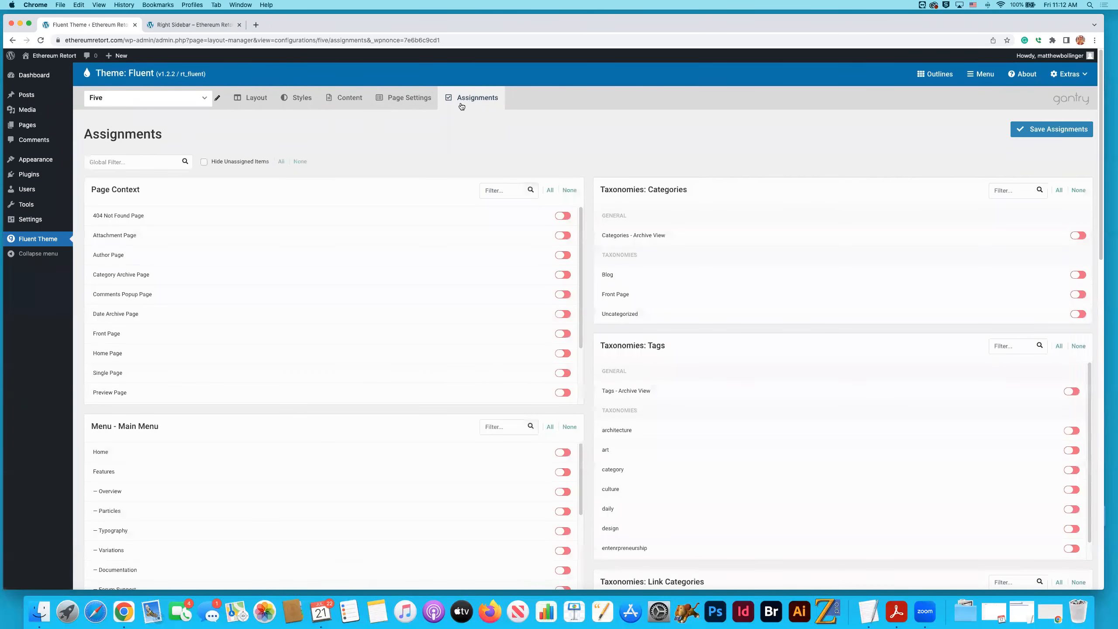
pyautogui.scroll(-20, 586, 176)
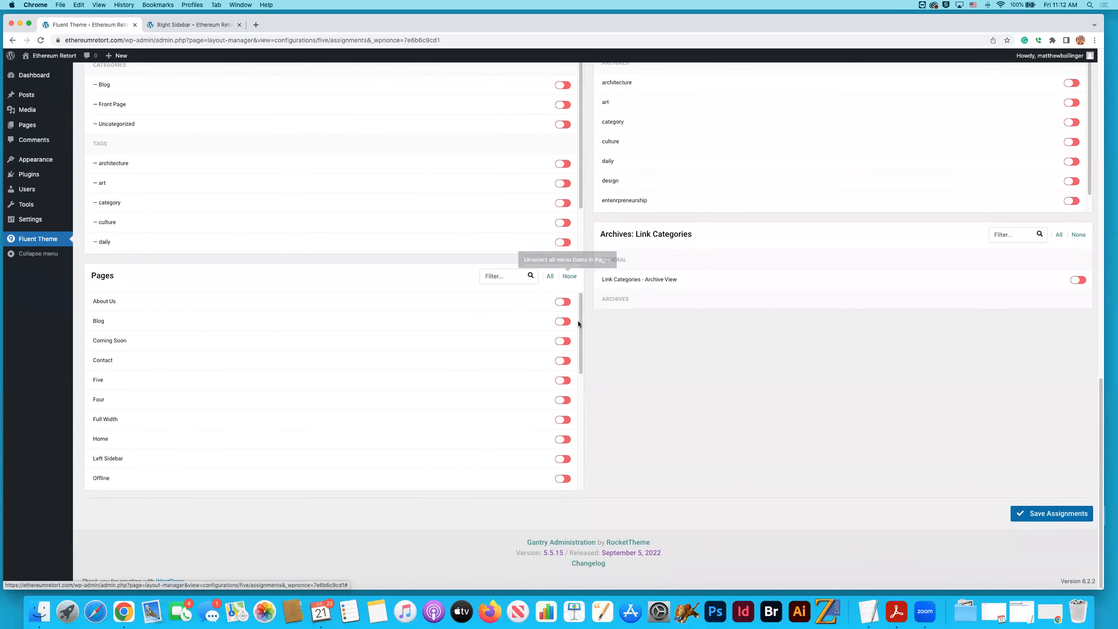
pyautogui.scroll(-1, 581, 322)
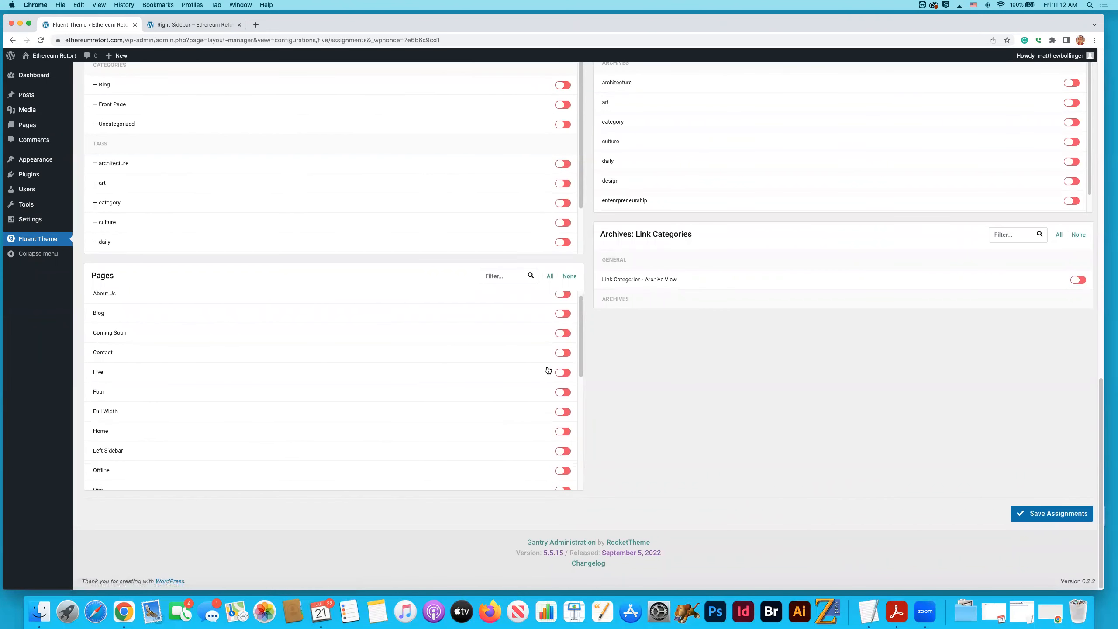
pyautogui.click(563, 372)
pyautogui.click(1015, 515)
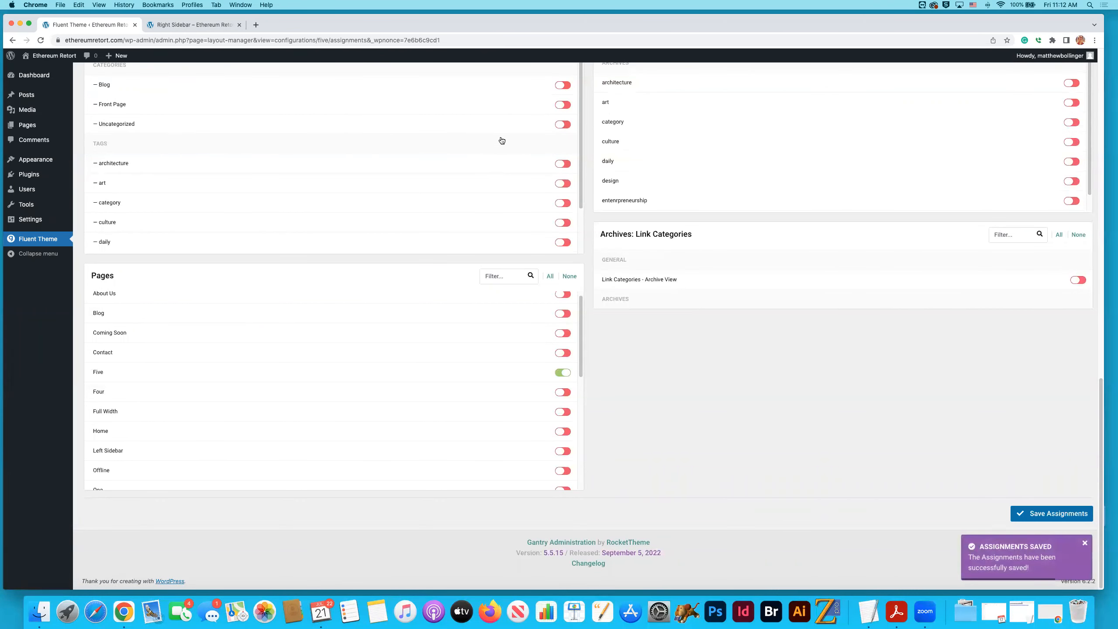
# - Go from the live Right Sidebar page to the site's home page
pyautogui.click(208, 26)
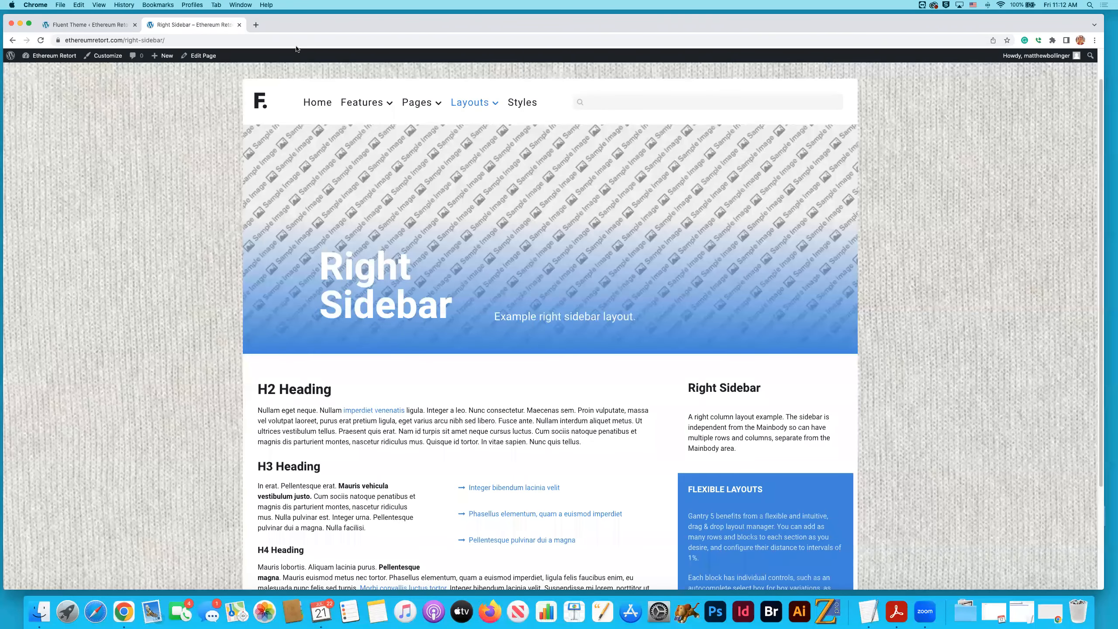
pyautogui.click(262, 104)
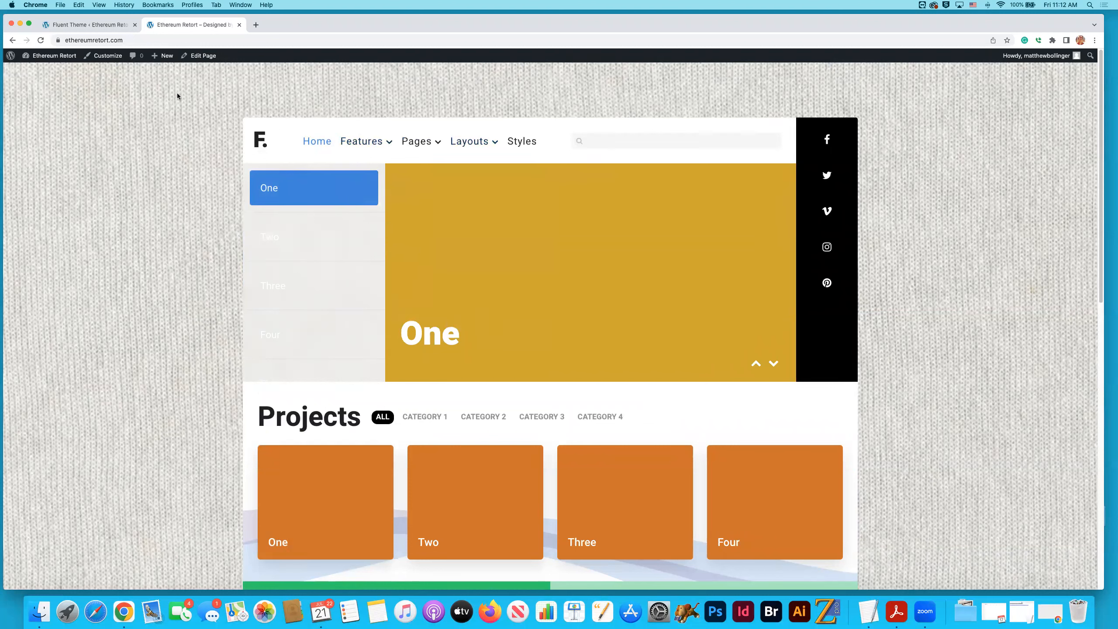
# - Sort the admin page list by date, newest first, and view the live page "One" through its editor's permalink
pyautogui.click(88, 24)
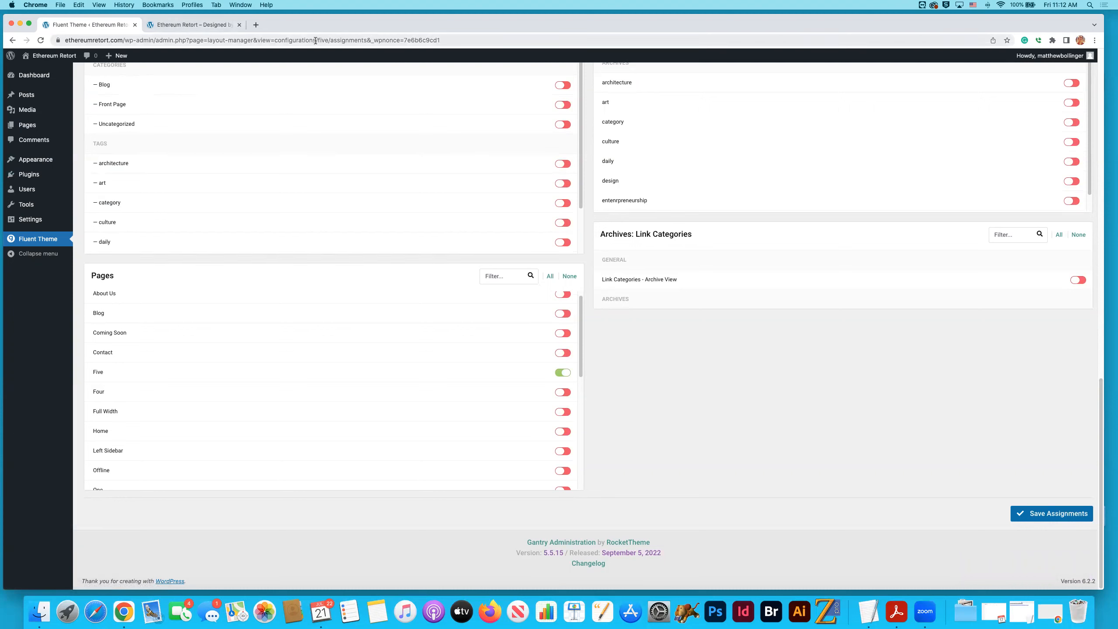
pyautogui.click(27, 126)
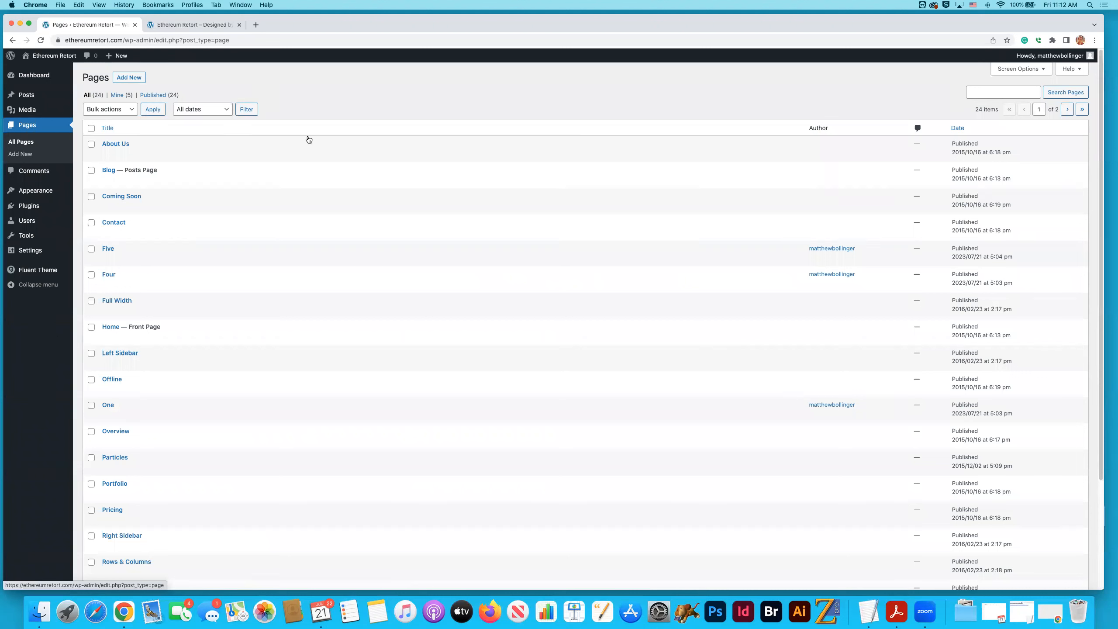
pyautogui.click(958, 128)
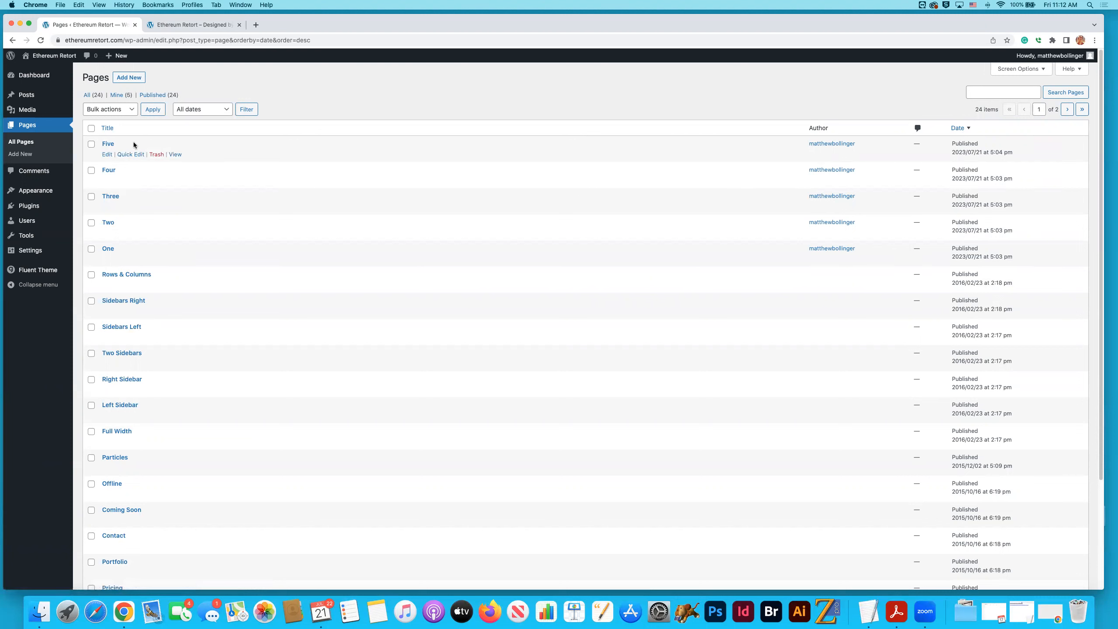
pyautogui.click(108, 249)
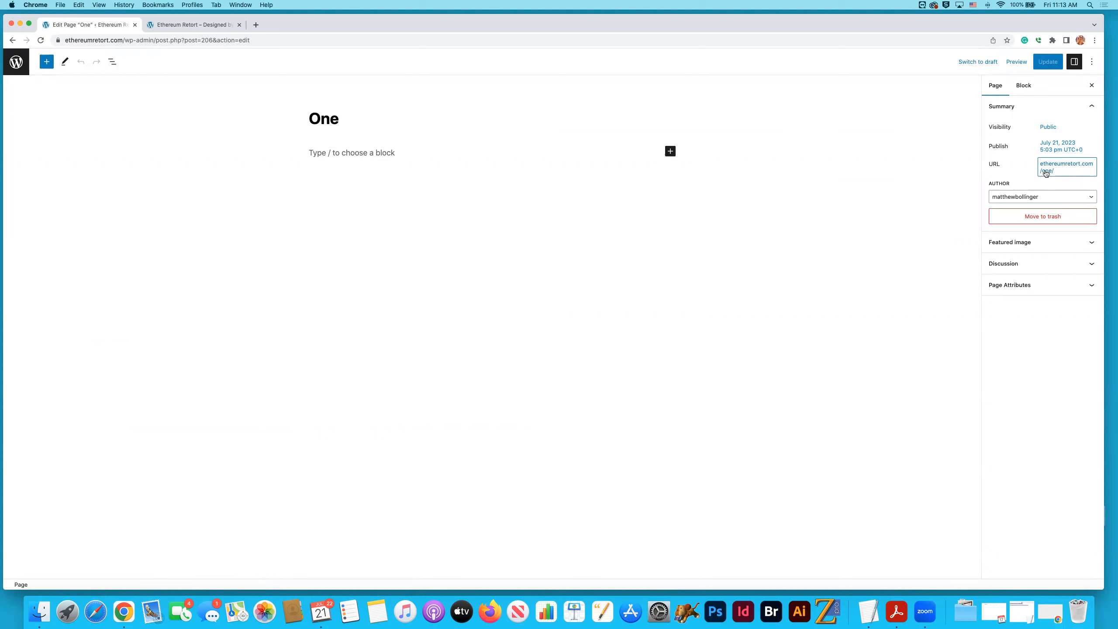
pyautogui.click(1048, 173)
pyautogui.click(1040, 259)
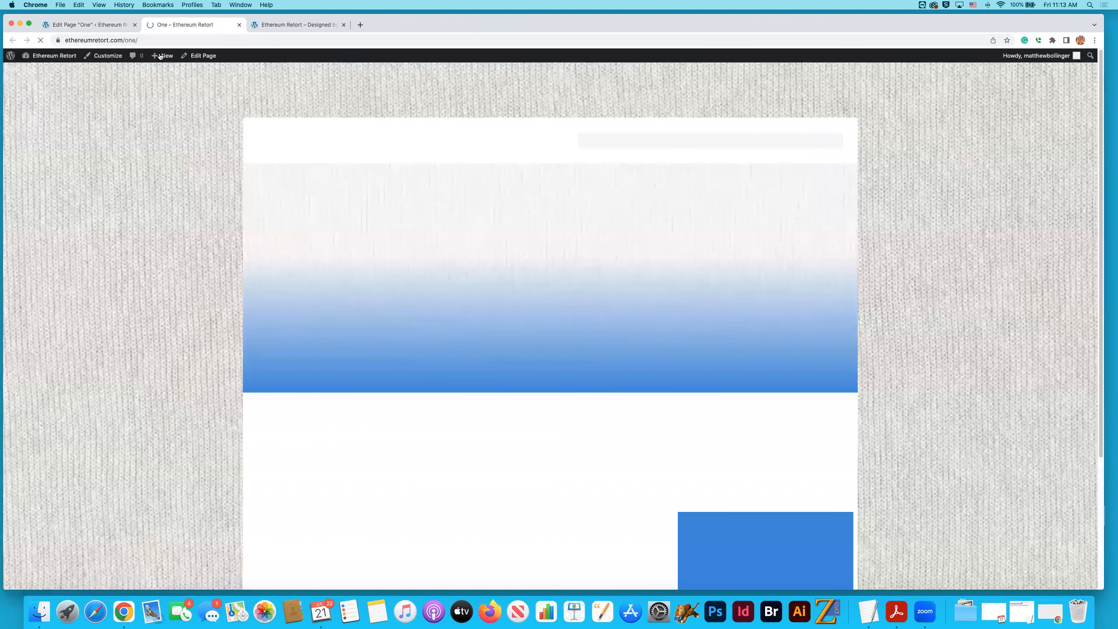
# - Copy the live page "One" address and load it in a new browser tab
pyautogui.press('super+l')
pyautogui.press('super+c')
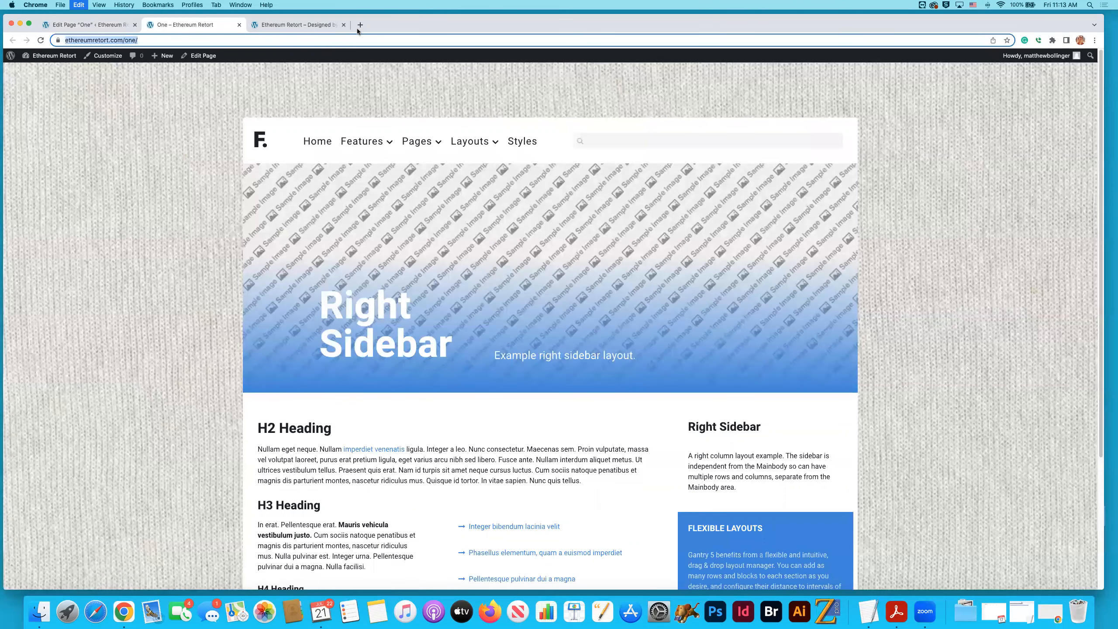
pyautogui.press('super+t')
pyautogui.press('super+v')
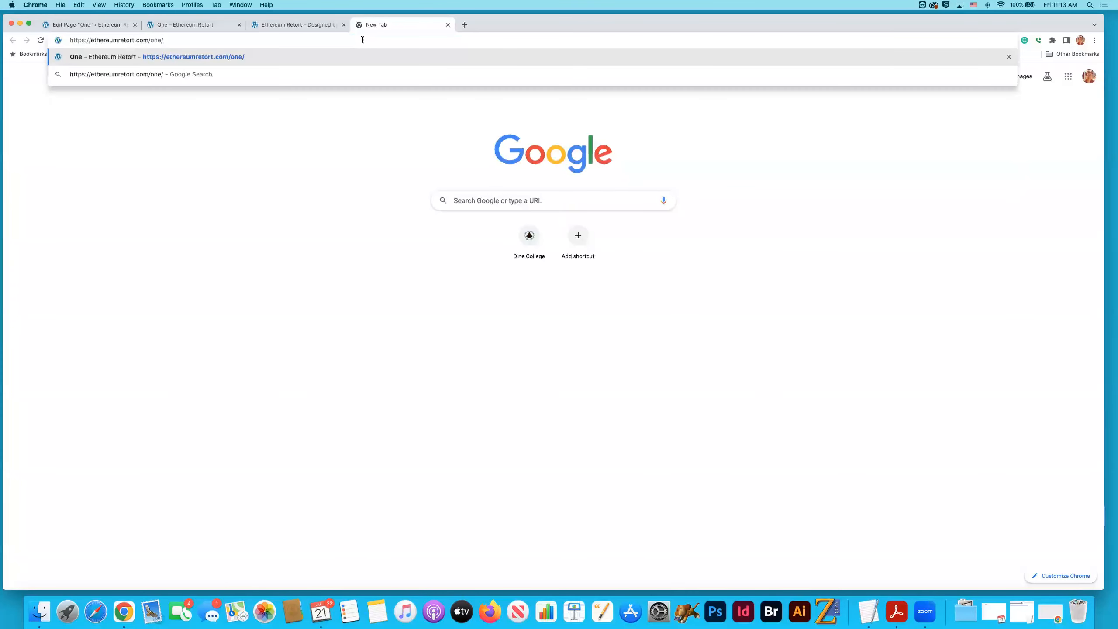
pyautogui.press('Return')
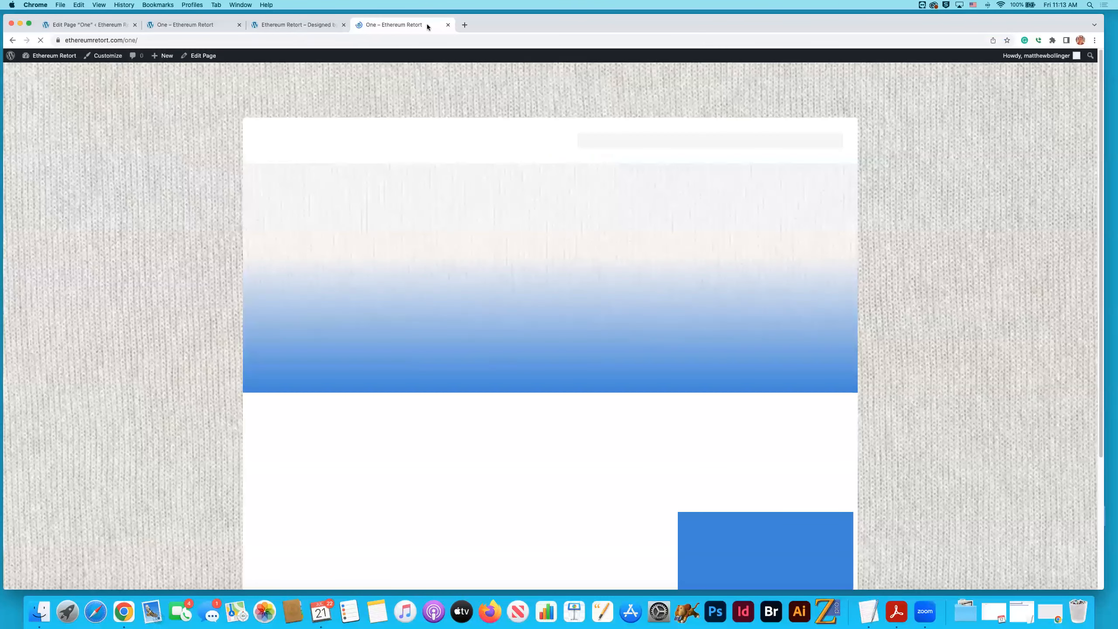
# - Move the original "One" tab after the home page tab and load ethereumretort.com/two in the duplicate tab
pyautogui.click(201, 27)
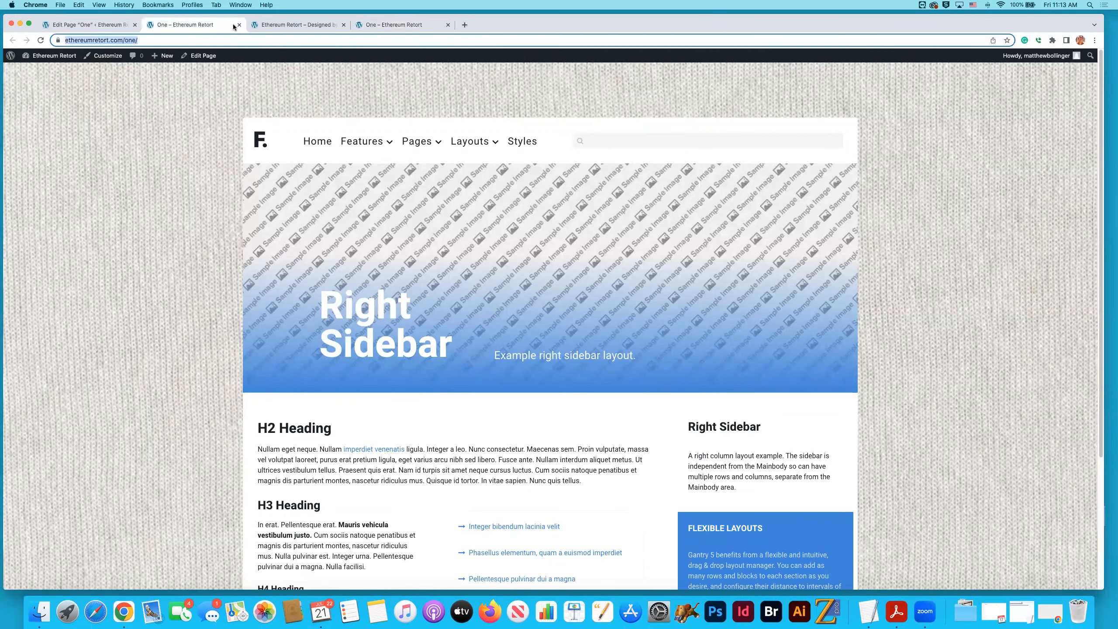
pyautogui.click(413, 27)
pyautogui.moveTo(216, 30); pyautogui.dragTo(278, 25)
pyautogui.click(365, 28)
pyautogui.moveTo(126, 38); pyautogui.dragTo(144, 39)
pyautogui.write('two')
pyautogui.press('Return')
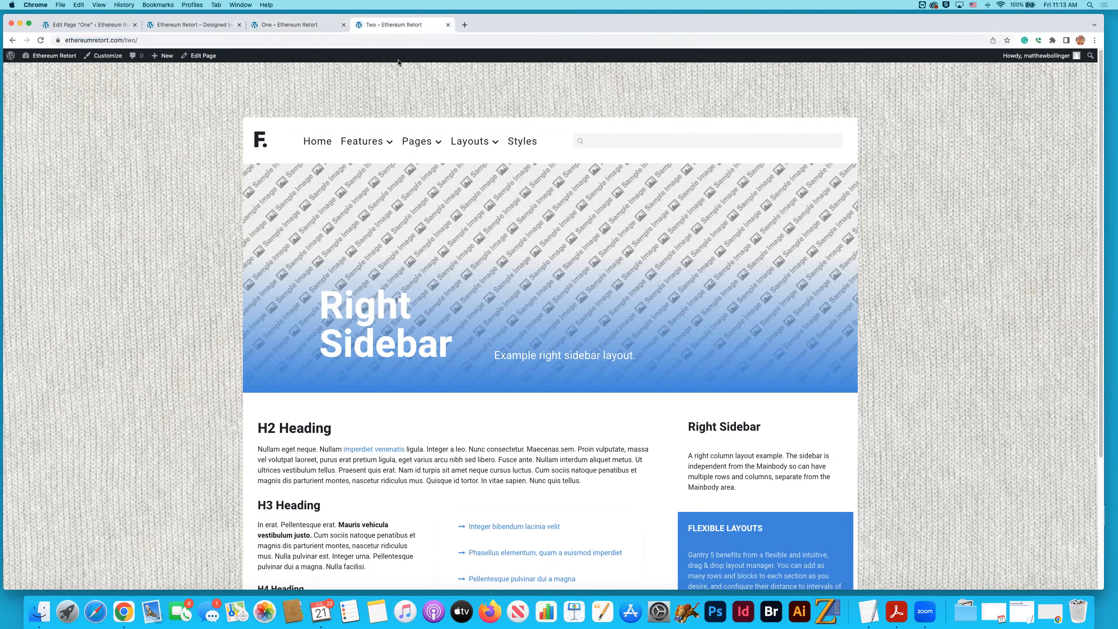
# - Copy the page "One" address into three new browser tabs and reposition the browser window
pyautogui.moveTo(777, 19); pyautogui.dragTo(777, 19)
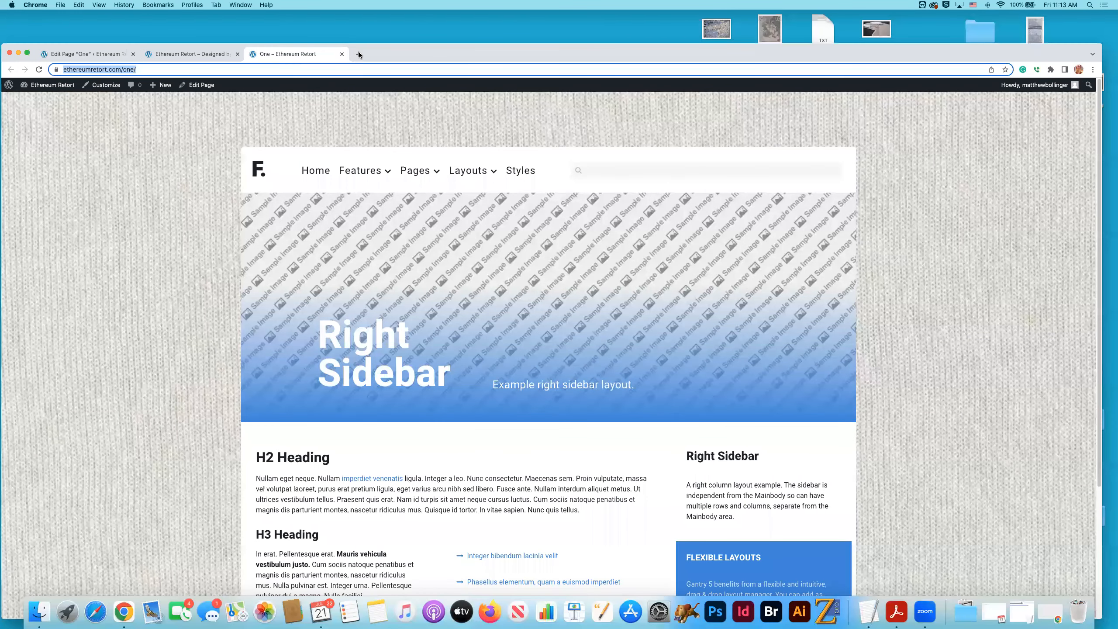
pyautogui.press('super+c')
pyautogui.press('super+t')
pyautogui.press('super+v')
pyautogui.click(462, 54)
pyautogui.press('super+v')
pyautogui.click(572, 56)
pyautogui.press('super+v')
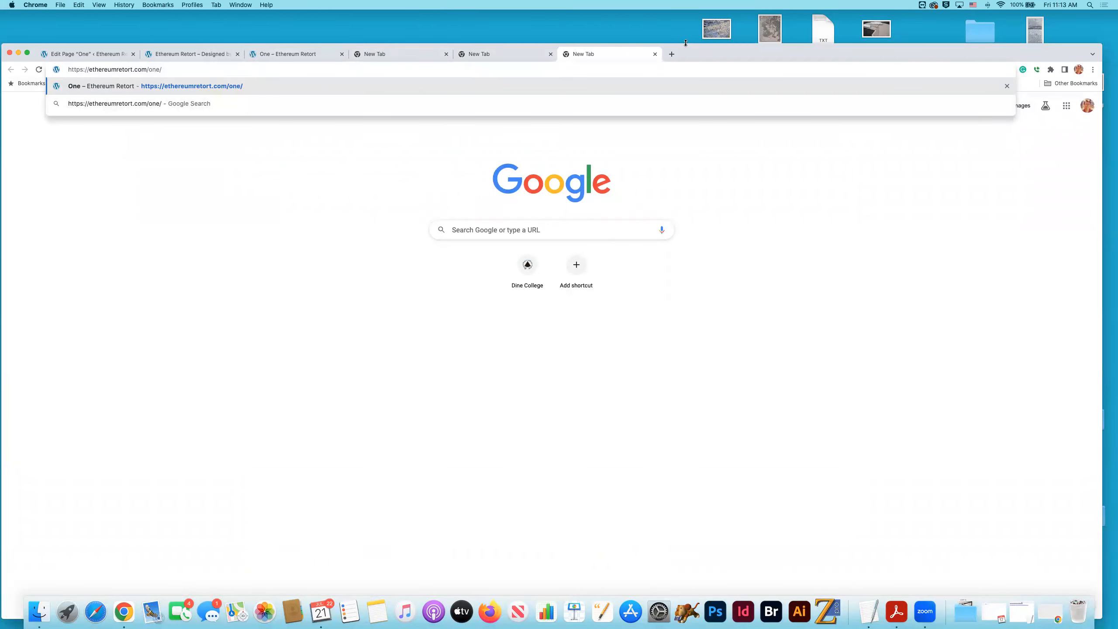
pyautogui.moveTo(705, 54)
pyautogui.mouseDown()
pyautogui.moveTo(734, 39)
pyautogui.moveTo(706, 37)
pyautogui.mouseUp()
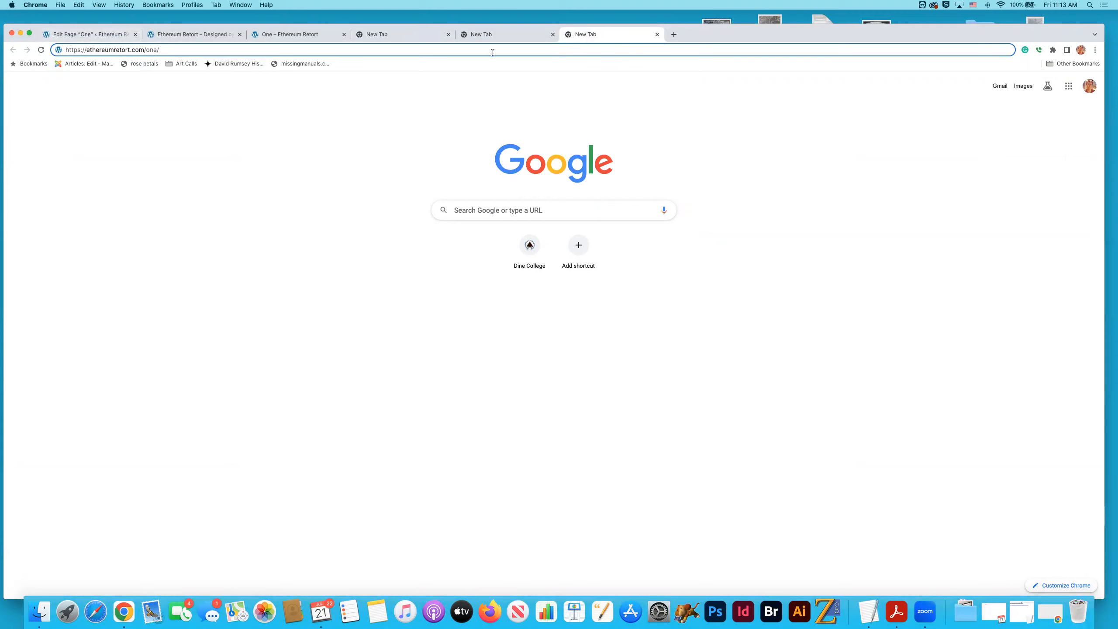
# - Change the address in the last new tab to ethereumretort.com/five, load it, and look over the page
pyautogui.moveTo(146, 50); pyautogui.dragTo(165, 48)
pyautogui.write('five')
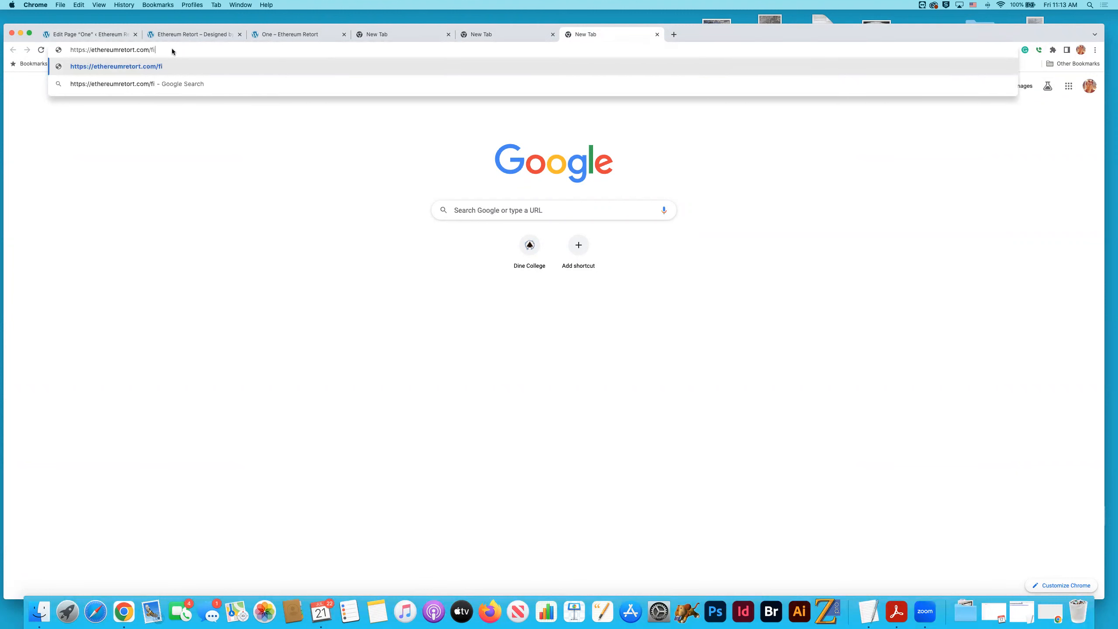
pyautogui.press('Return')
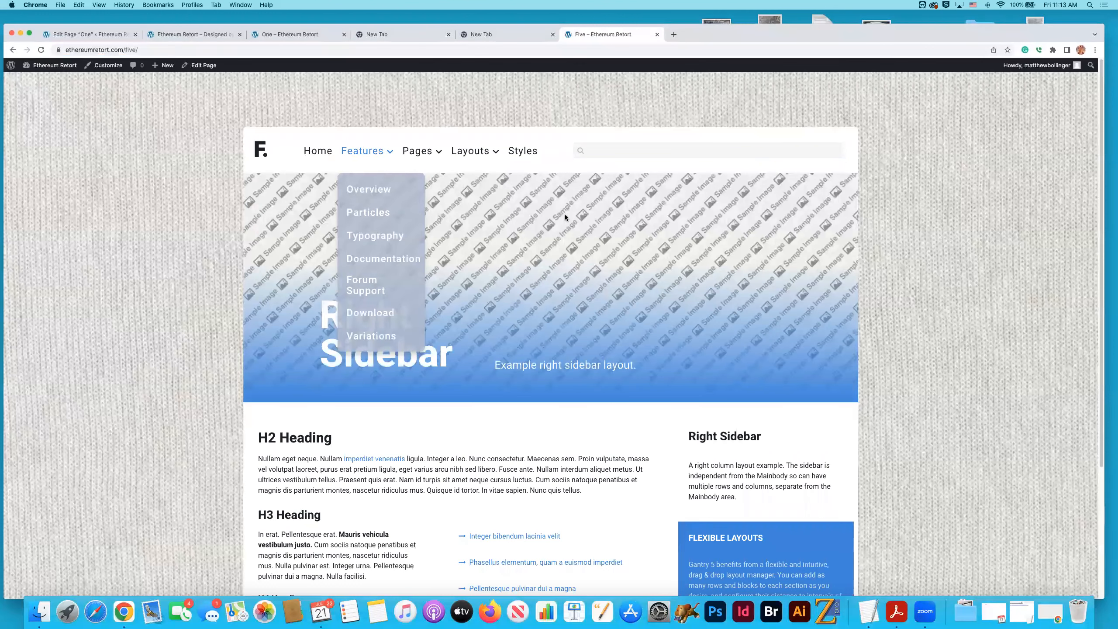
pyautogui.scroll(-3, 565, 217)
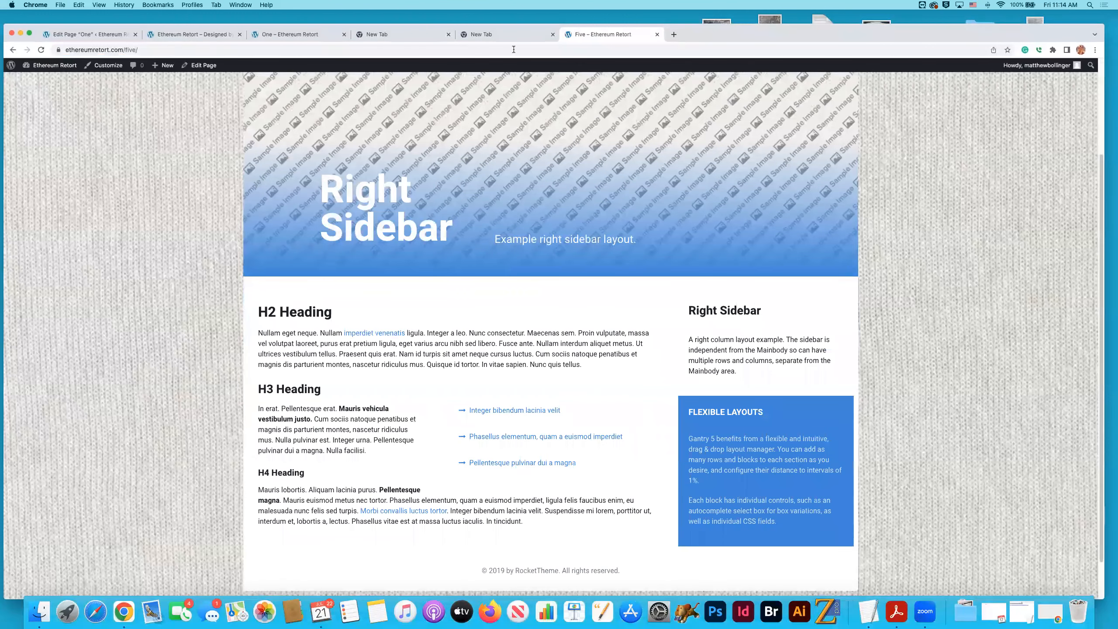
# - Compare the live page "One" with the live page "Five"
pyautogui.click(438, 35)
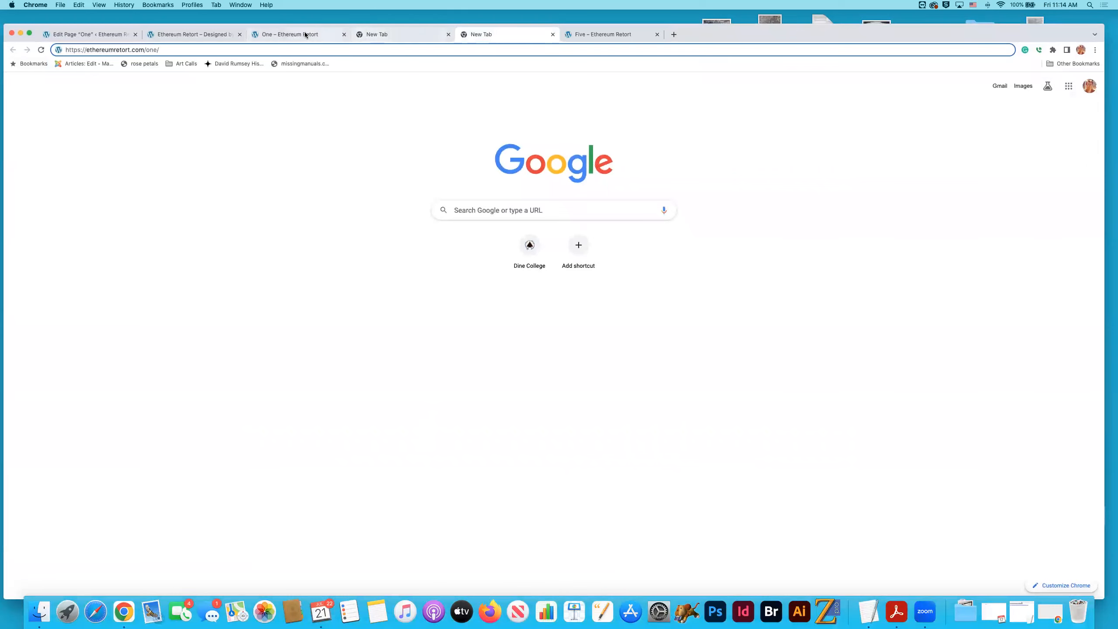
pyautogui.click(269, 40)
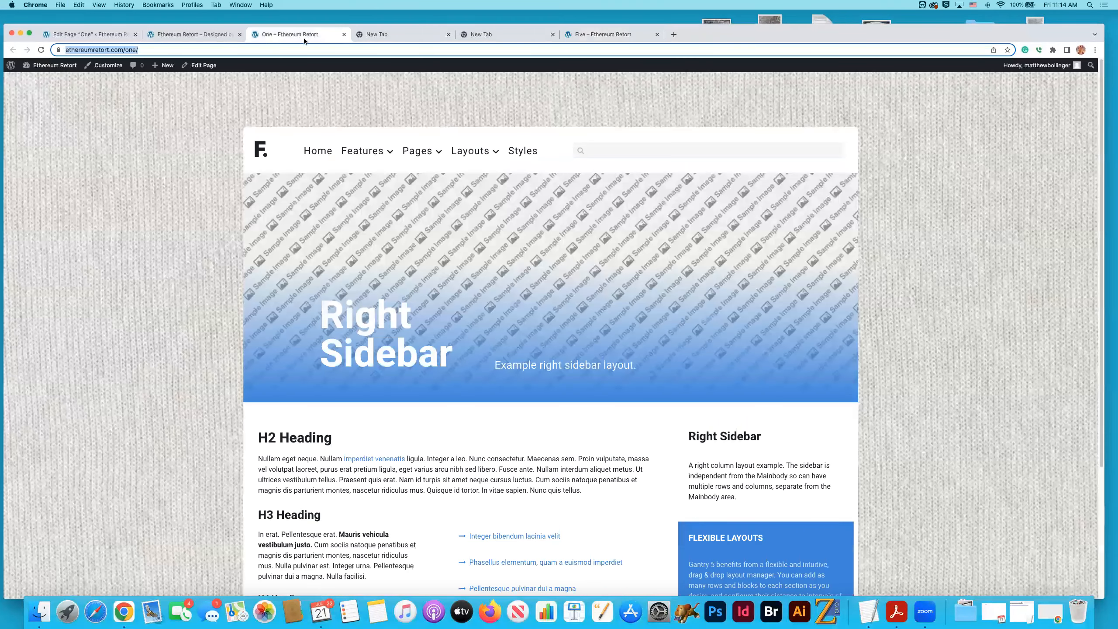
pyautogui.click(603, 33)
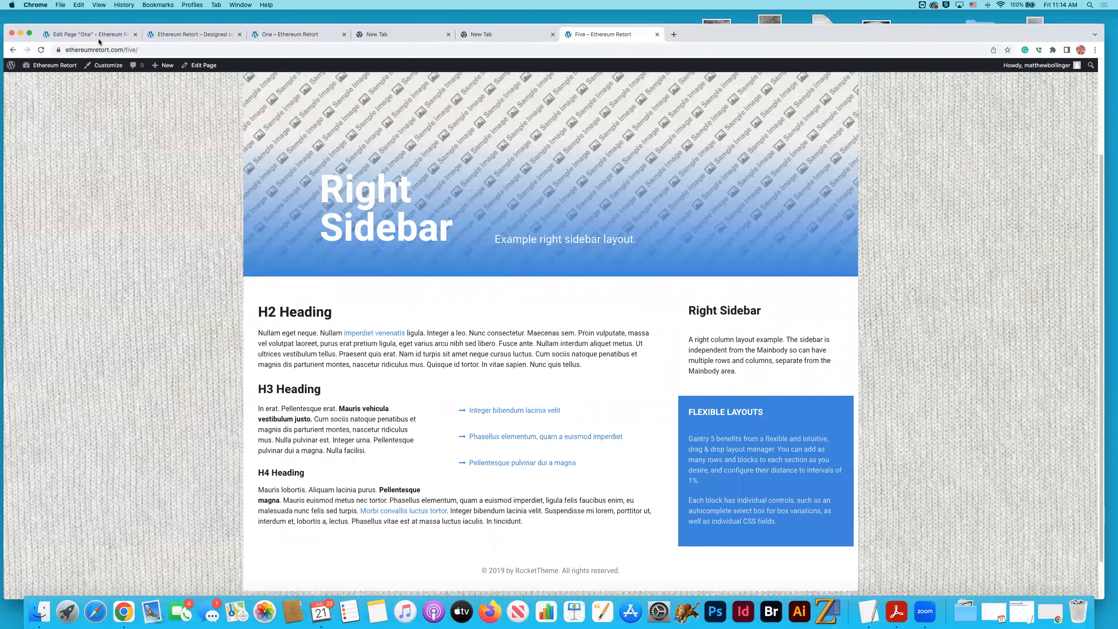
pyautogui.click(267, 39)
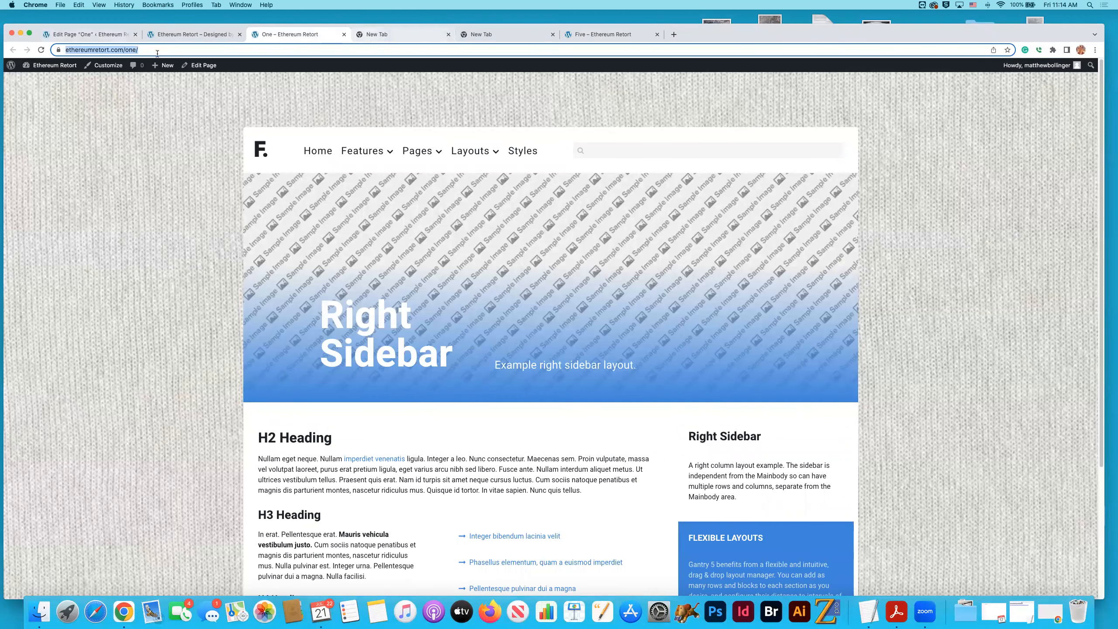
# - Load ethereumretort.com/two in the first blank tab after page "One"
pyautogui.click(377, 35)
pyautogui.press('super+v')
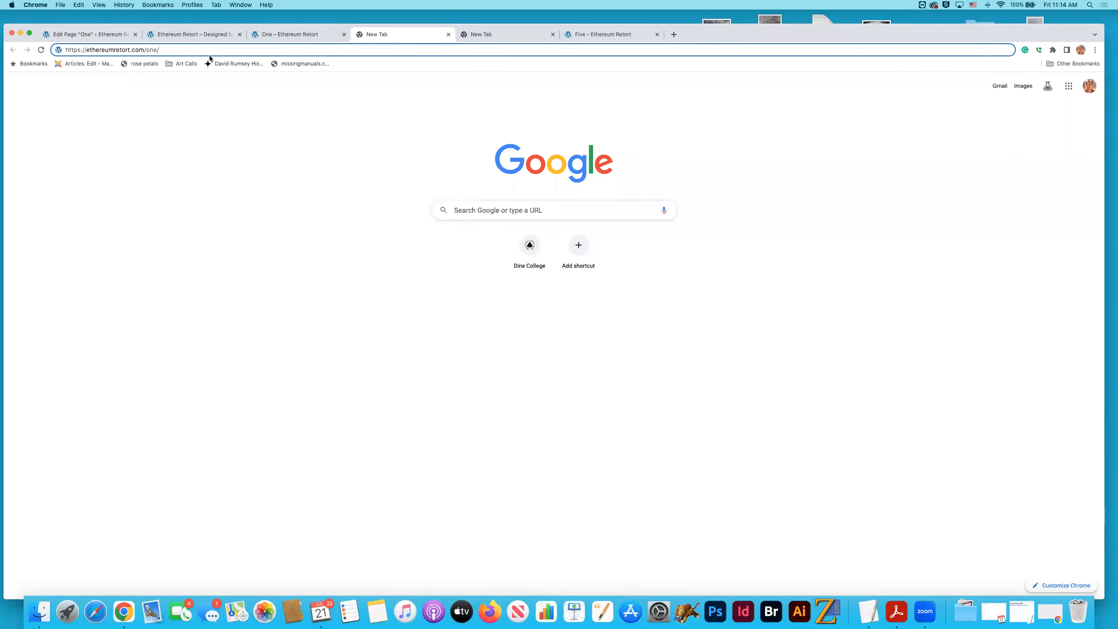
pyautogui.moveTo(146, 50); pyautogui.dragTo(160, 49)
pyautogui.write('two')
pyautogui.press('Return')
# - Load ethereumretort.com/three in the remaining blank tab
pyautogui.click(488, 39)
pyautogui.press('super+v')
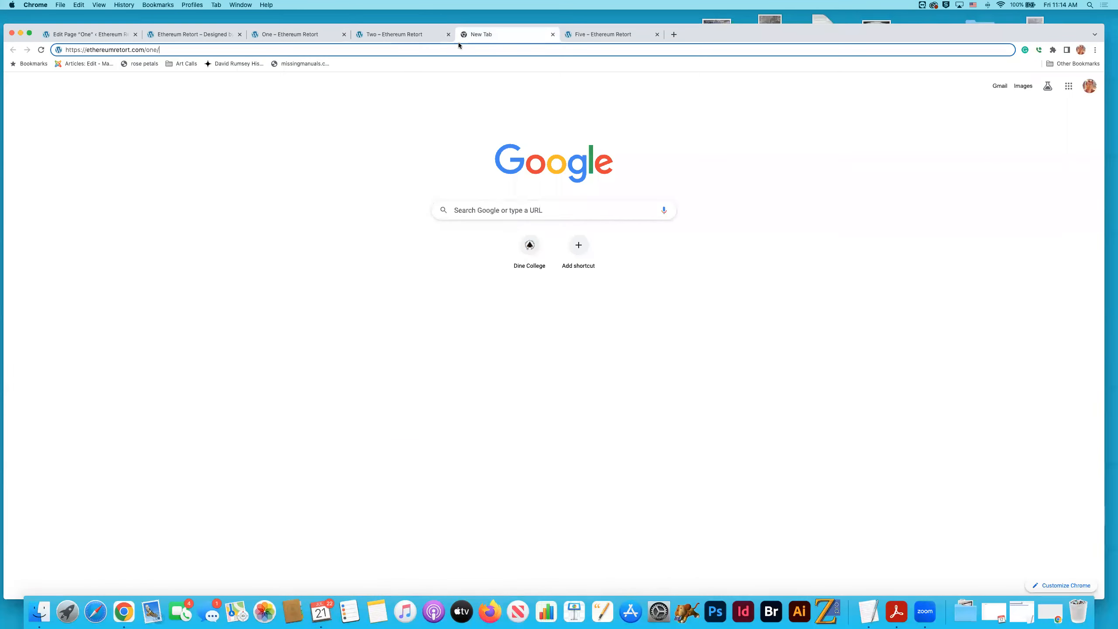
pyautogui.moveTo(146, 50); pyautogui.dragTo(177, 50)
pyautogui.write('three')
pyautogui.press('Return')
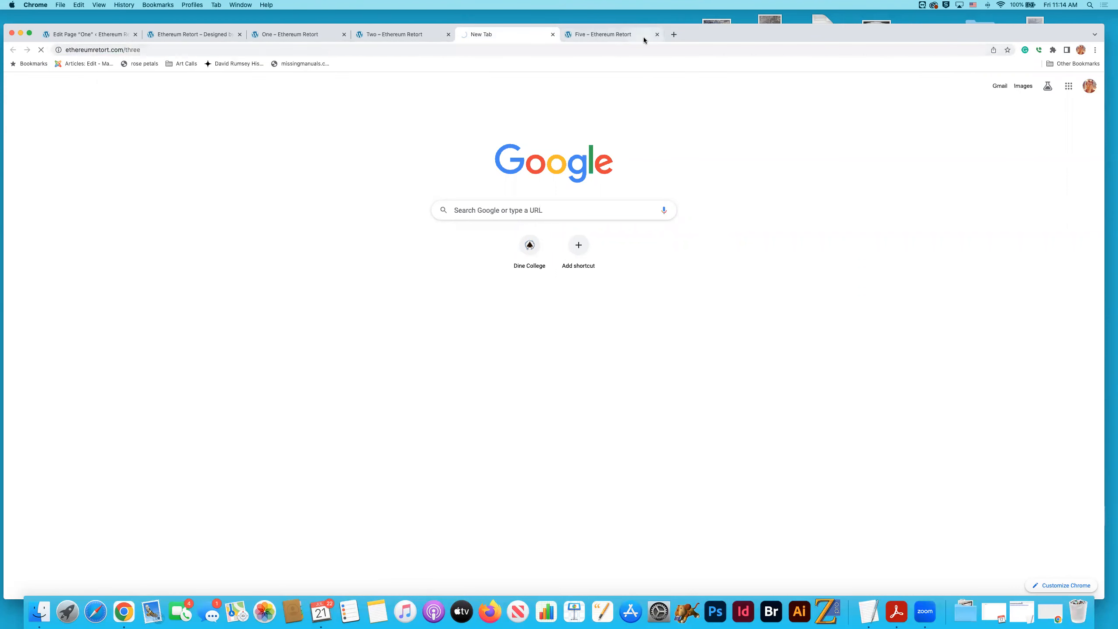
# - Open a new tab between live pages "Three" and "Five" and load ethereumretort.com/four in it
pyautogui.press('super+t')
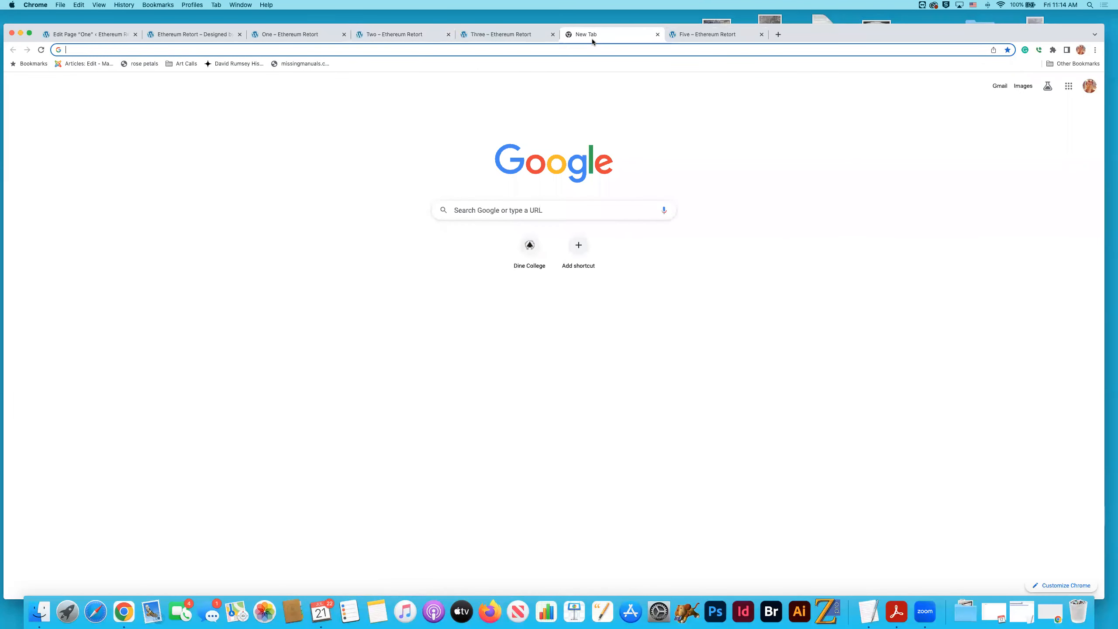
pyautogui.click(251, 49)
pyautogui.press('super+v')
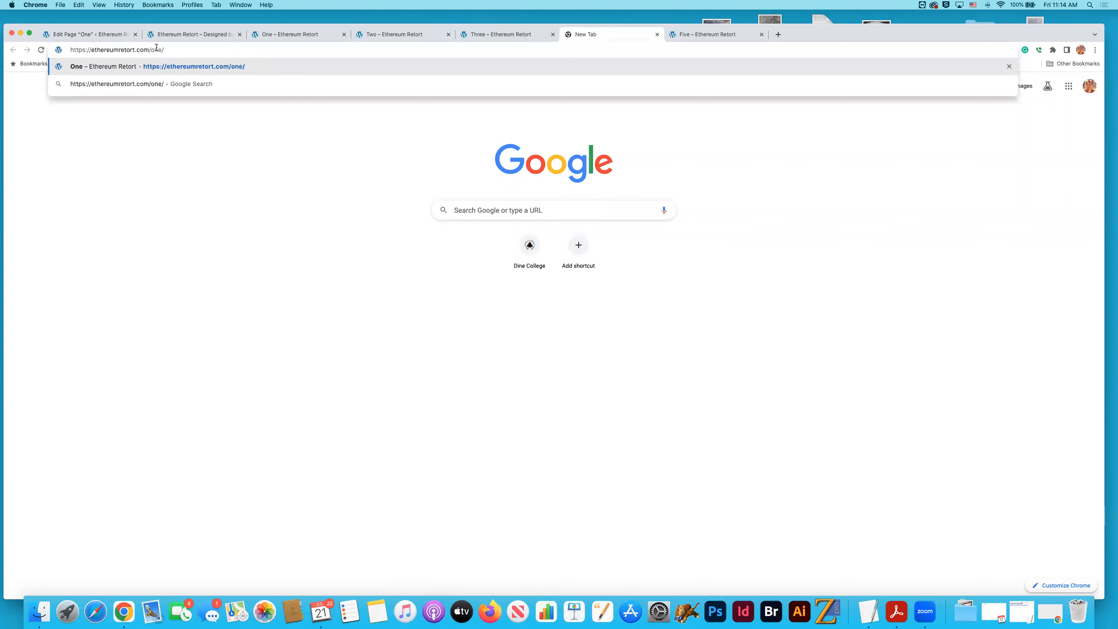
pyautogui.moveTo(150, 49); pyautogui.dragTo(165, 49)
pyautogui.write('four')
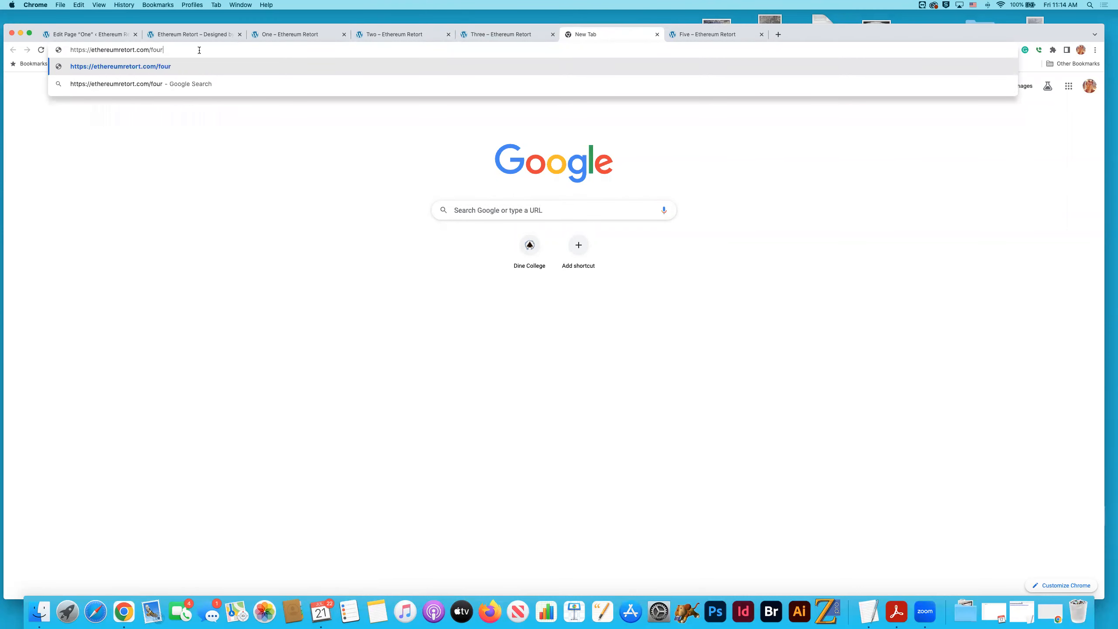
pyautogui.press('Return')
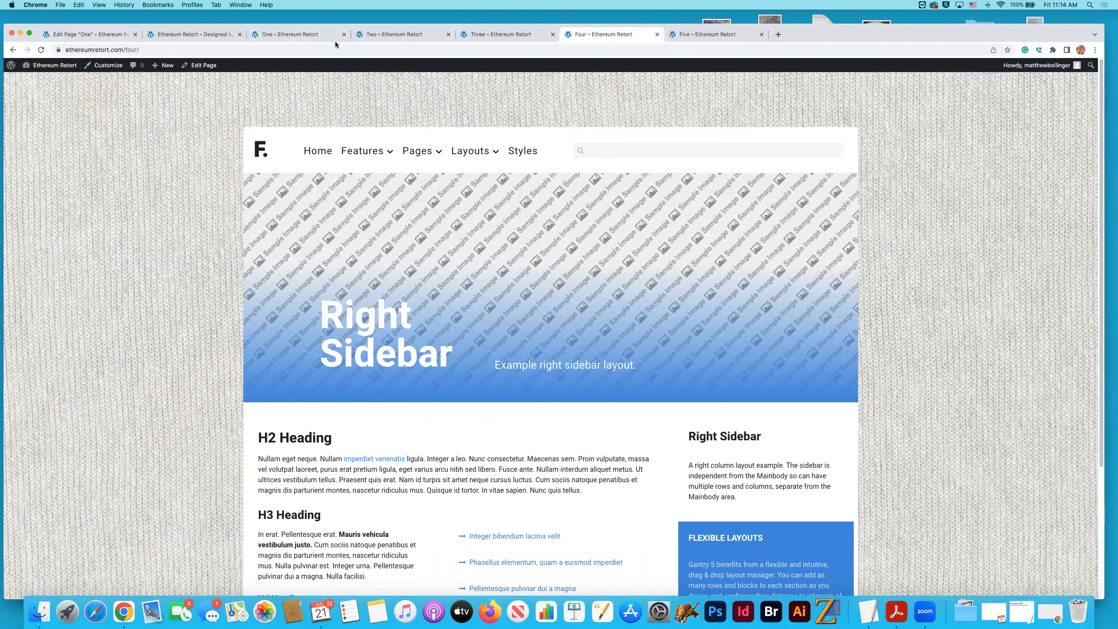
# - Check the live pages up to "Five" and examine the right-sidebar layout of page "Five" from header to footer
pyautogui.click(370, 34)
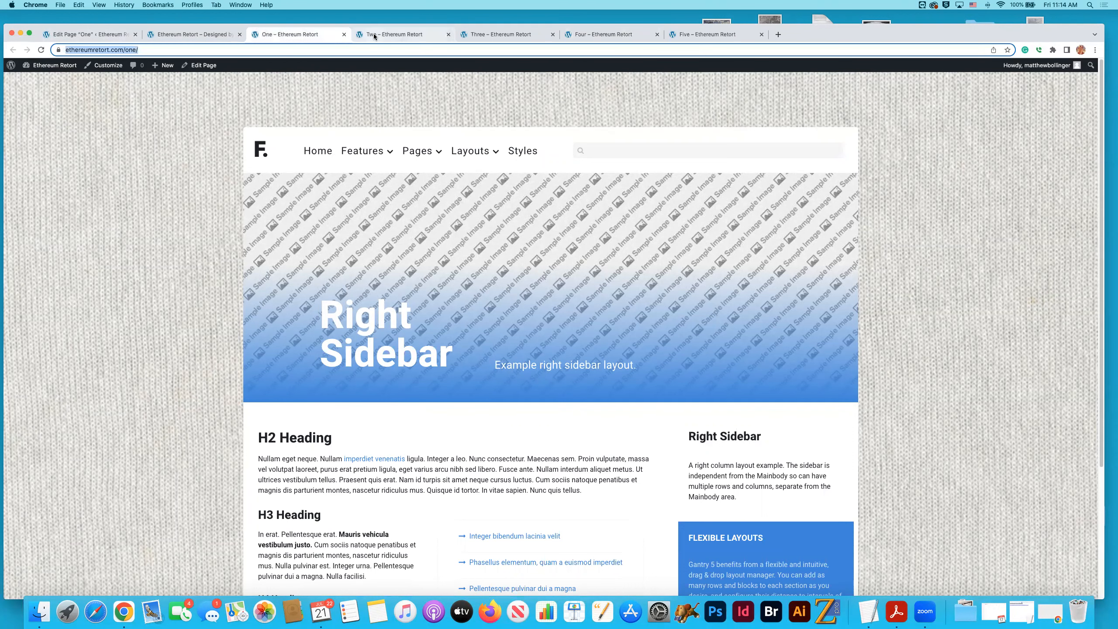
pyautogui.click(488, 35)
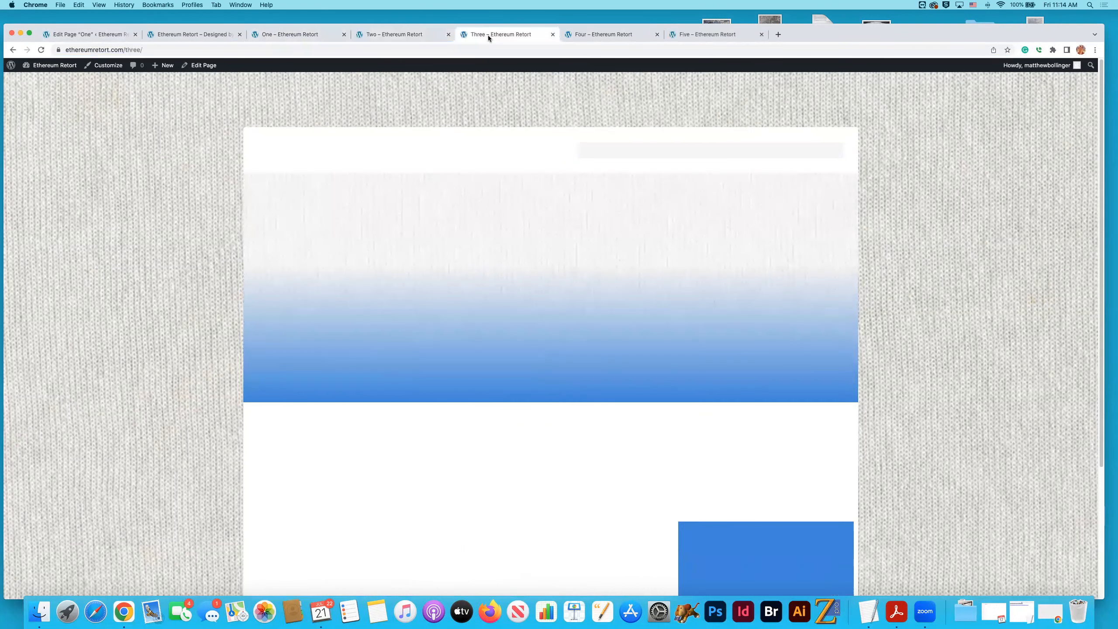
pyautogui.click(728, 36)
pyautogui.scroll(3, 668, 160)
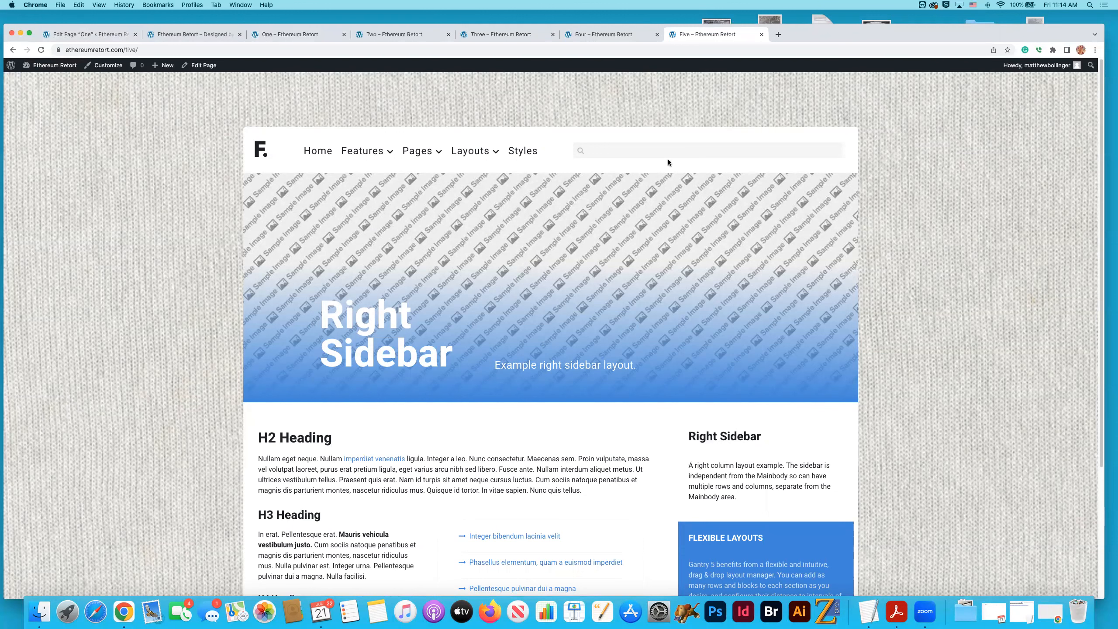
pyautogui.scroll(-2, 654, 186)
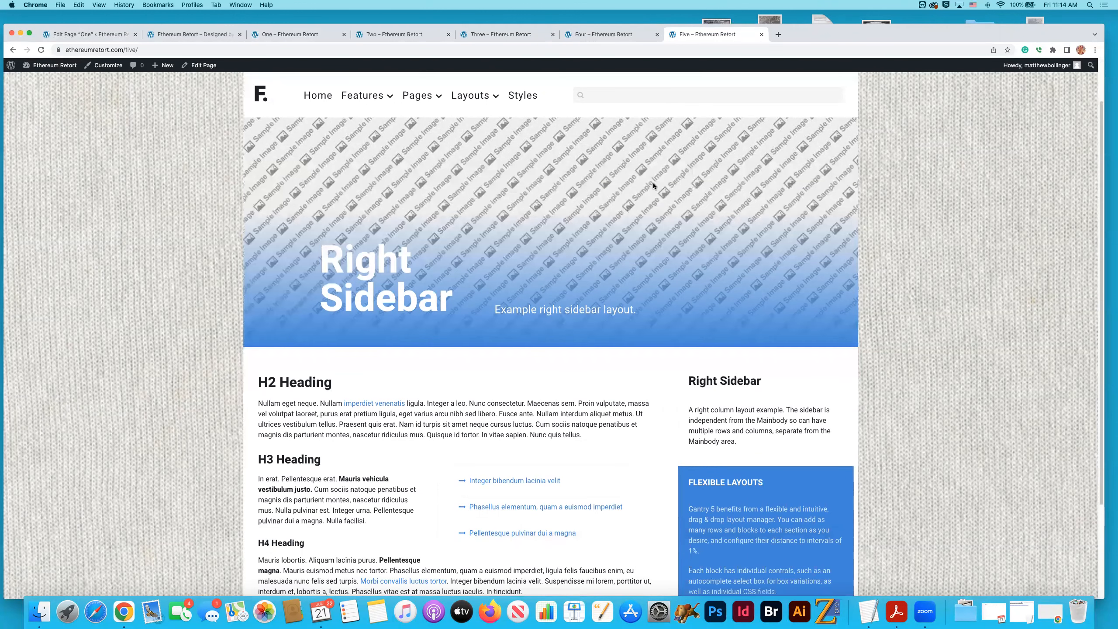
pyautogui.scroll(-3, 654, 185)
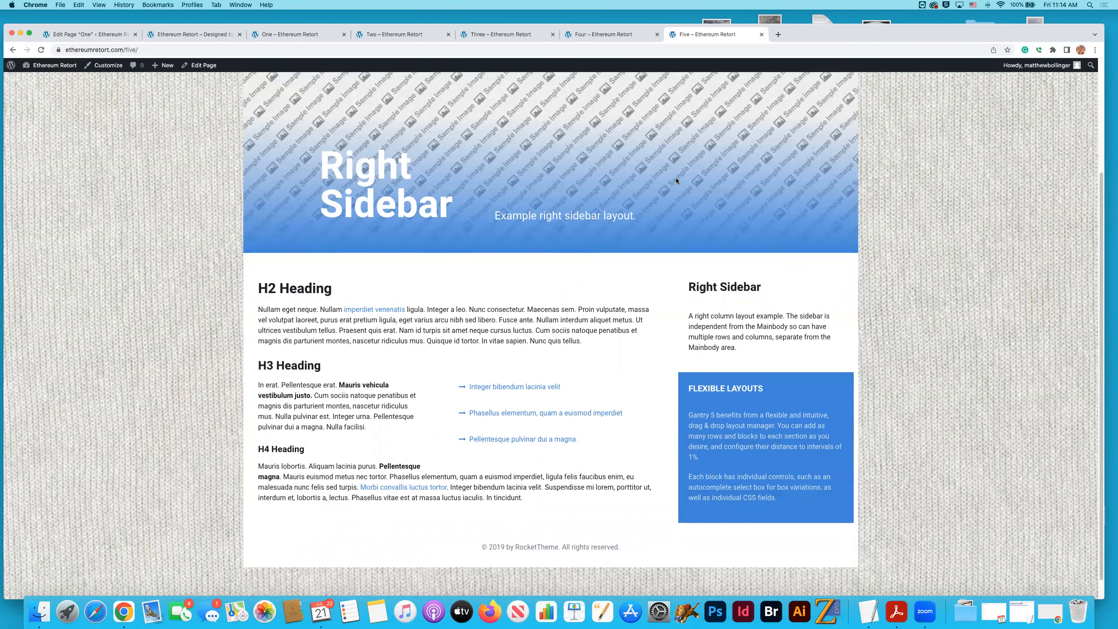
pyautogui.scroll(1, 661, 176)
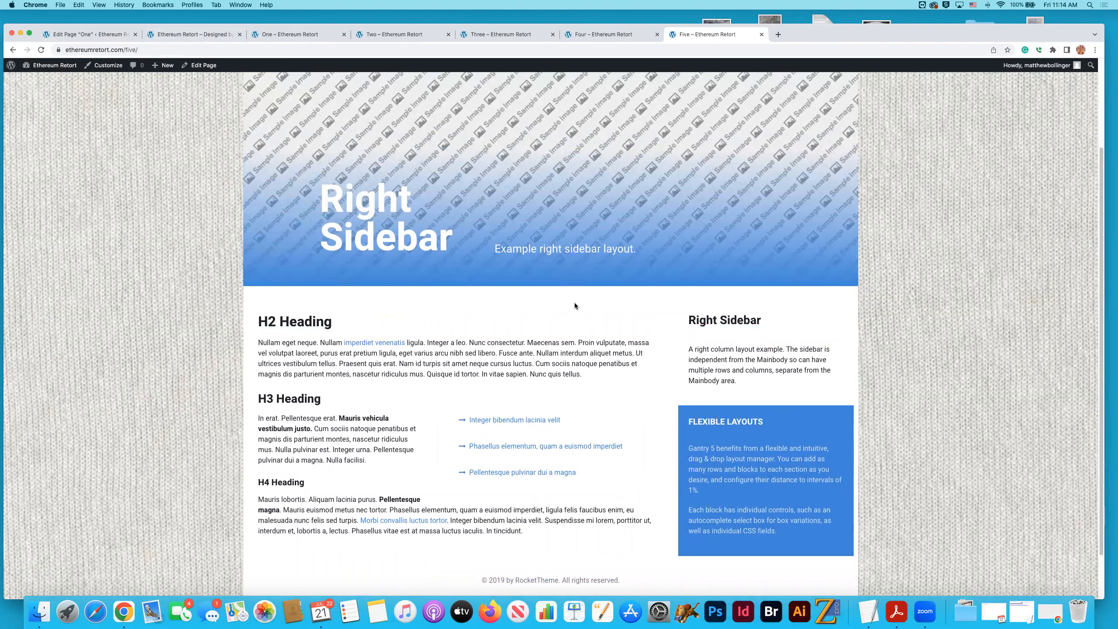
pyautogui.scroll(-1, 575, 304)
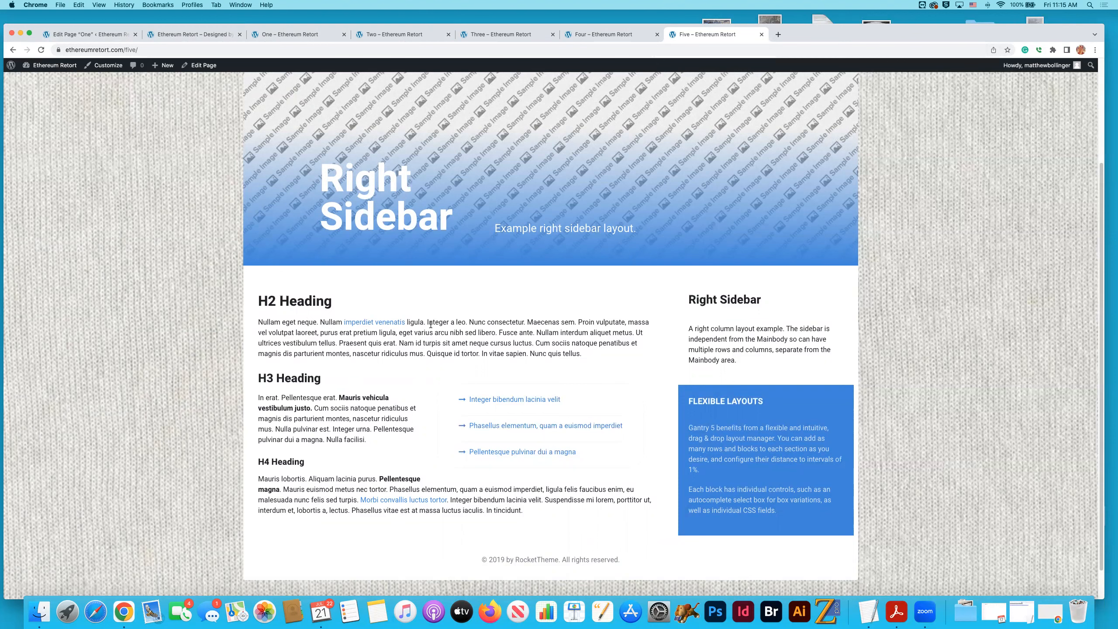
pyautogui.moveTo(689, 299); pyautogui.dragTo(767, 303)
pyautogui.scroll(2, 790, 308)
pyautogui.scroll(3, 789, 346)
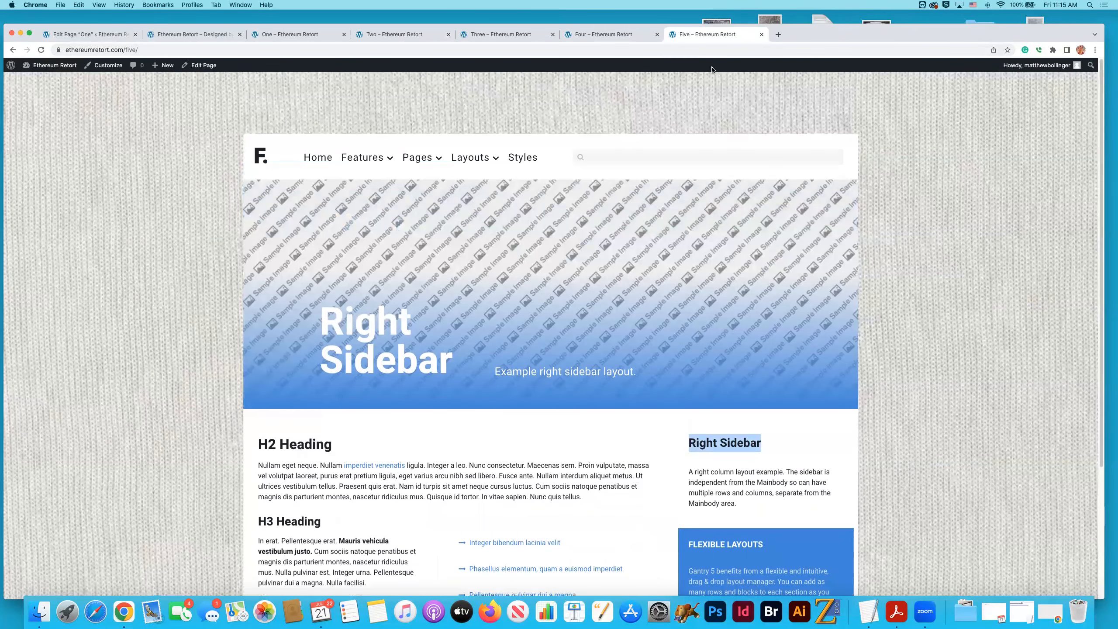
# - Compare the live pages "One" to "Five" with each other, going back and forth through them
pyautogui.click(626, 32)
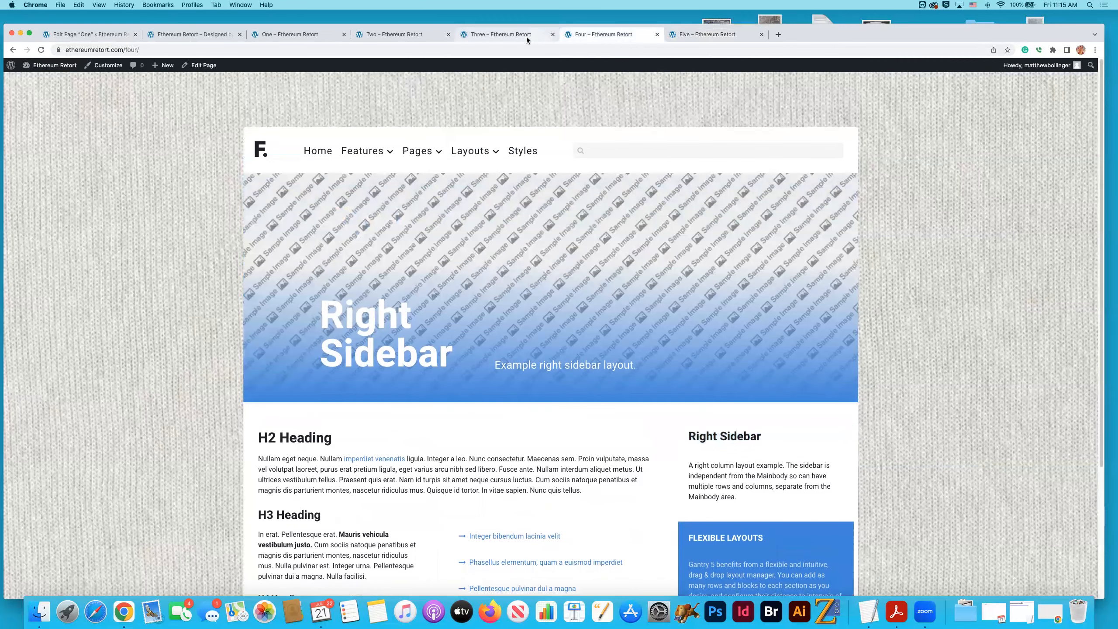
pyautogui.click(484, 35)
pyautogui.click(416, 35)
pyautogui.click(306, 33)
pyautogui.click(397, 34)
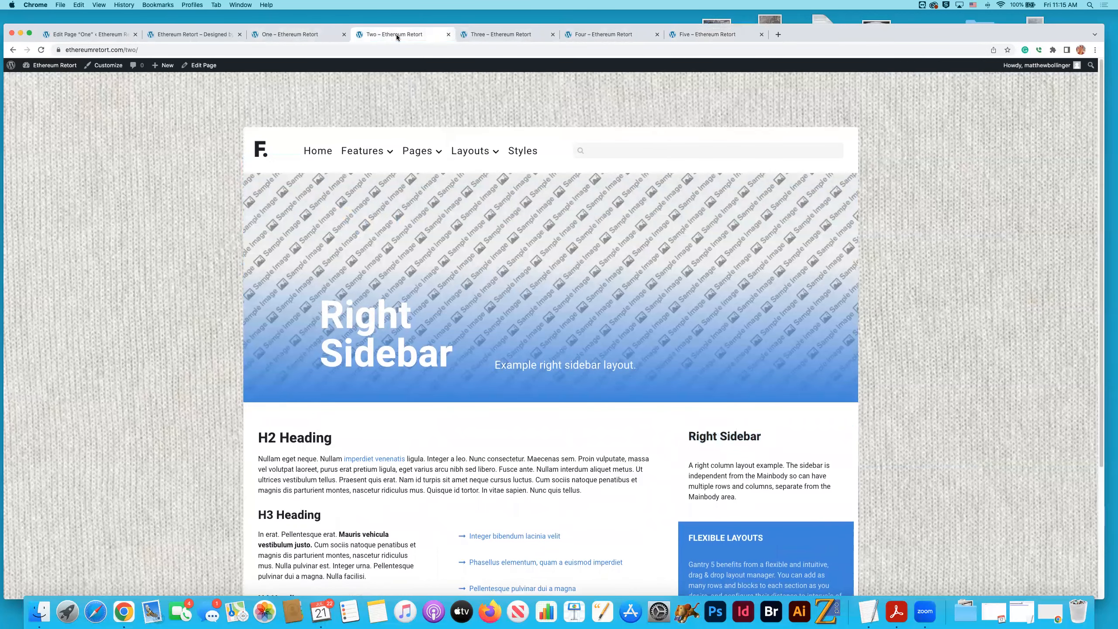
pyautogui.click(488, 35)
pyautogui.click(609, 33)
pyautogui.click(697, 36)
pyautogui.click(626, 35)
pyautogui.click(507, 35)
pyautogui.click(405, 34)
pyautogui.click(348, 36)
pyautogui.click(396, 35)
pyautogui.click(502, 35)
pyautogui.click(634, 35)
pyautogui.click(667, 35)
pyautogui.click(621, 34)
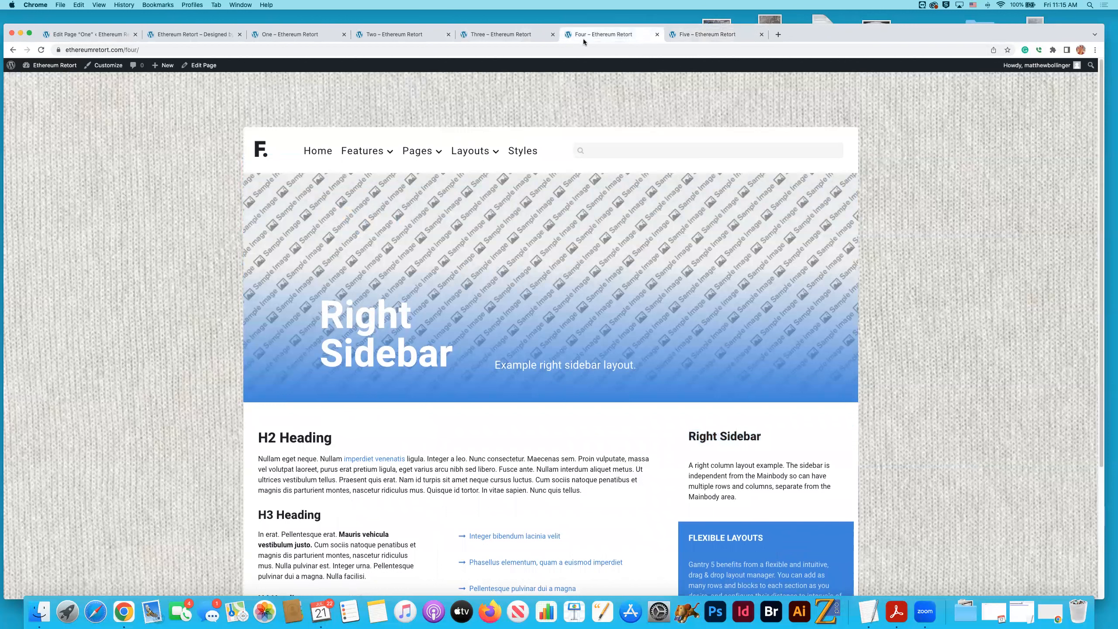
# - Examine the address ending and the full layout of live page "Four"
pyautogui.moveTo(143, 50); pyautogui.dragTo(127, 48)
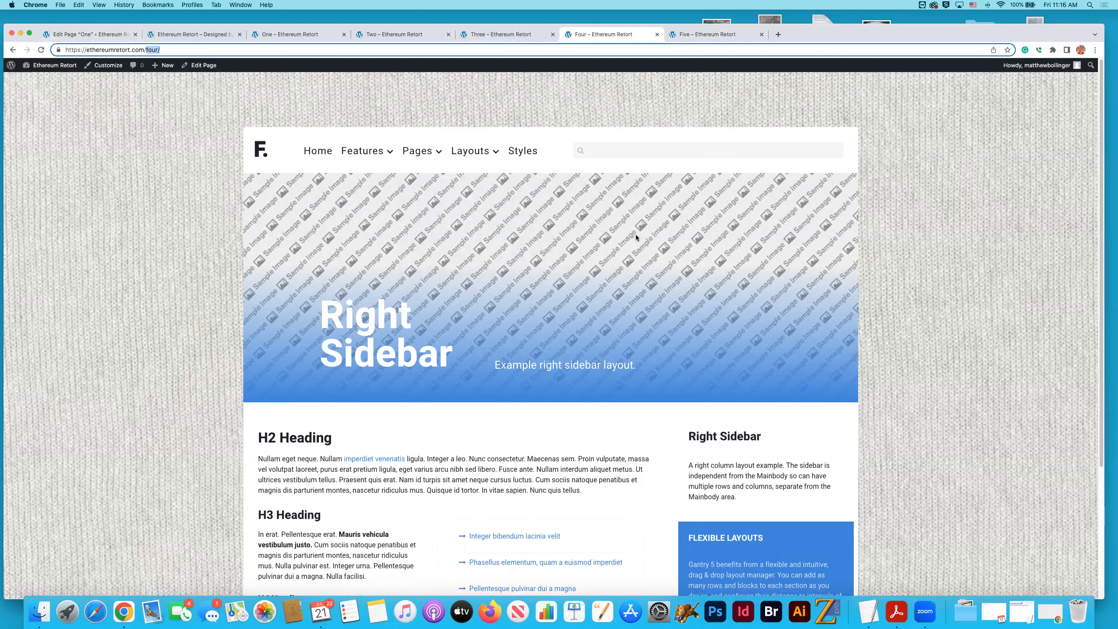
pyautogui.scroll(-5, 635, 237)
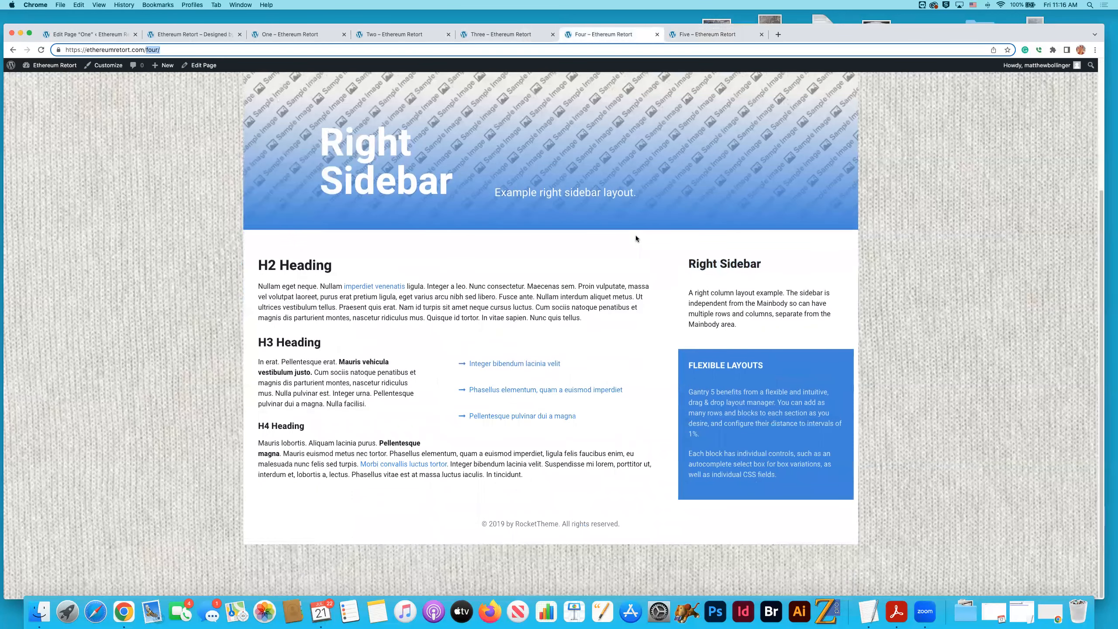
pyautogui.scroll(5, 636, 239)
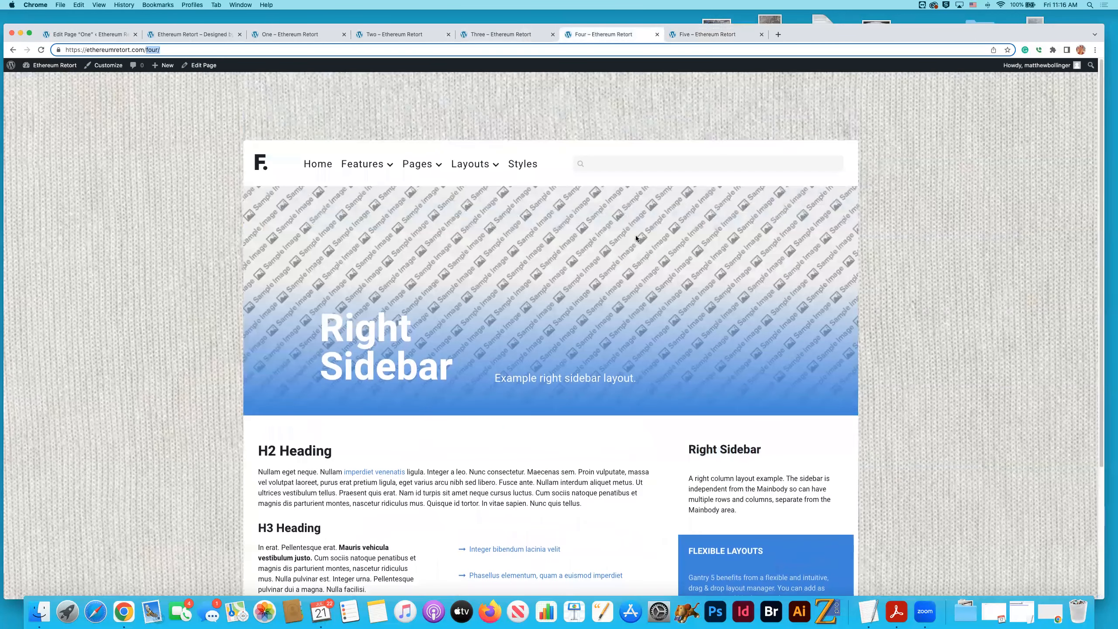
pyautogui.scroll(-1, 636, 239)
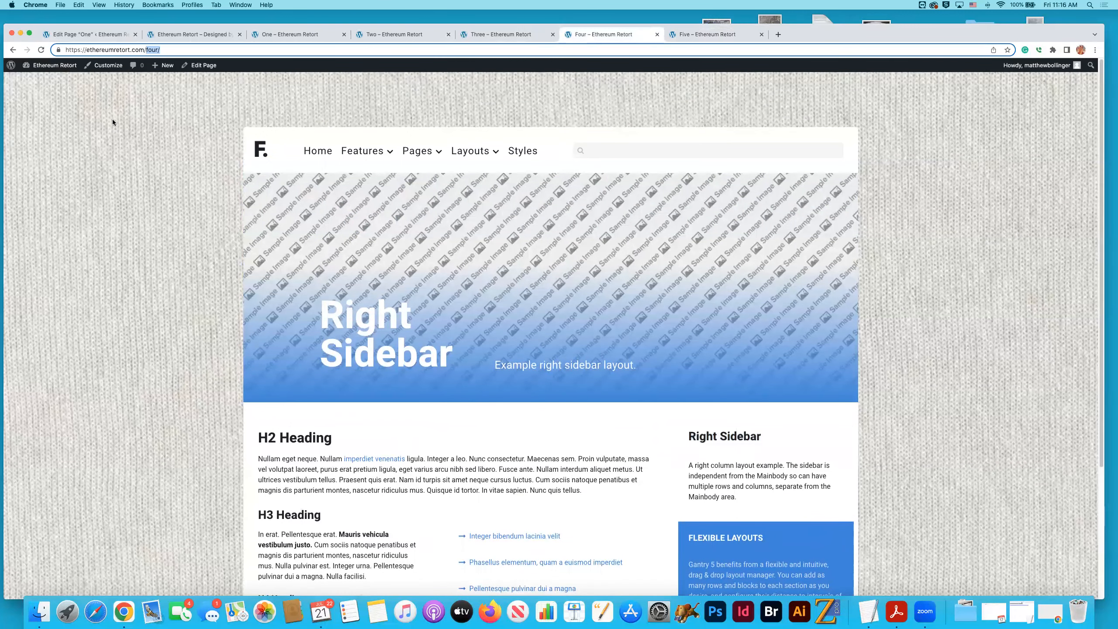
# - Return to the site's page list, sort it by newest date, and open page "Two" for editing
pyautogui.click(79, 35)
pyautogui.click(16, 71)
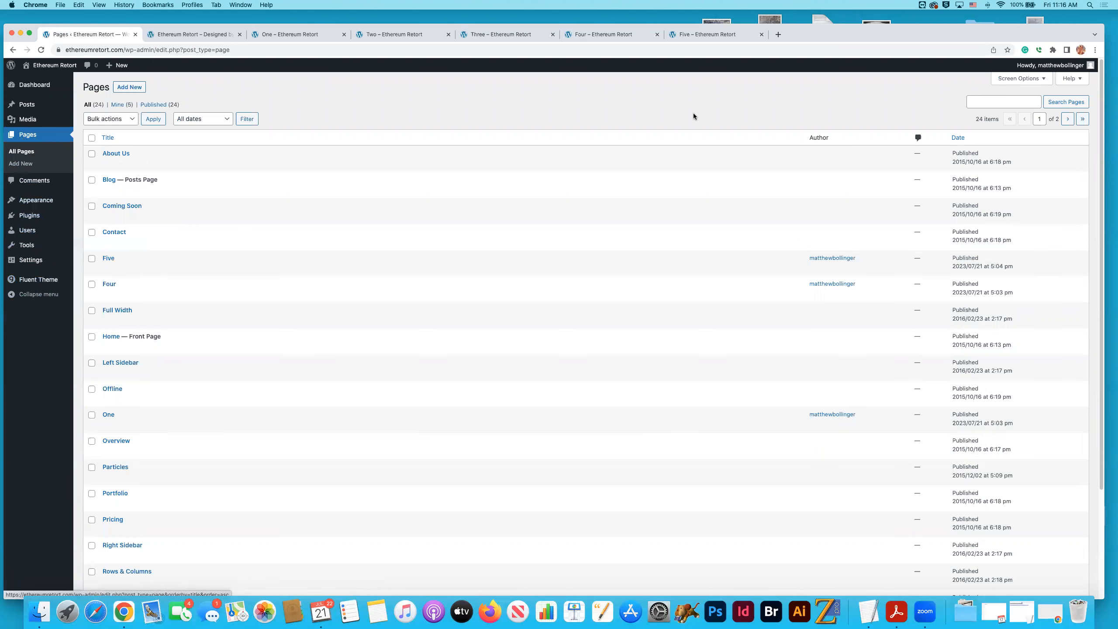
pyautogui.click(958, 138)
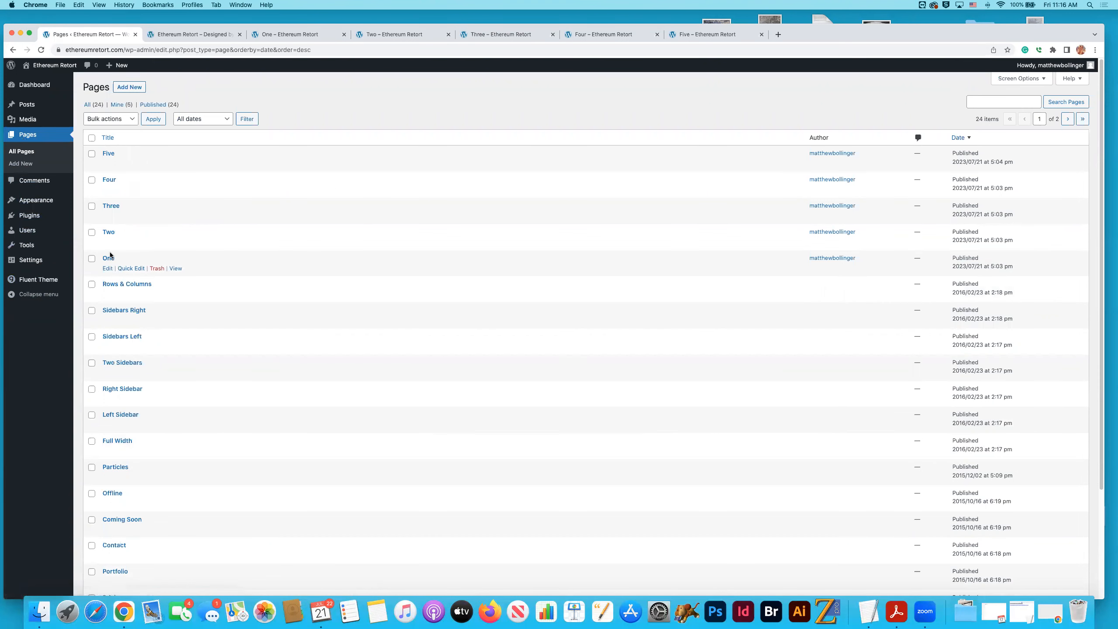
pyautogui.click(108, 232)
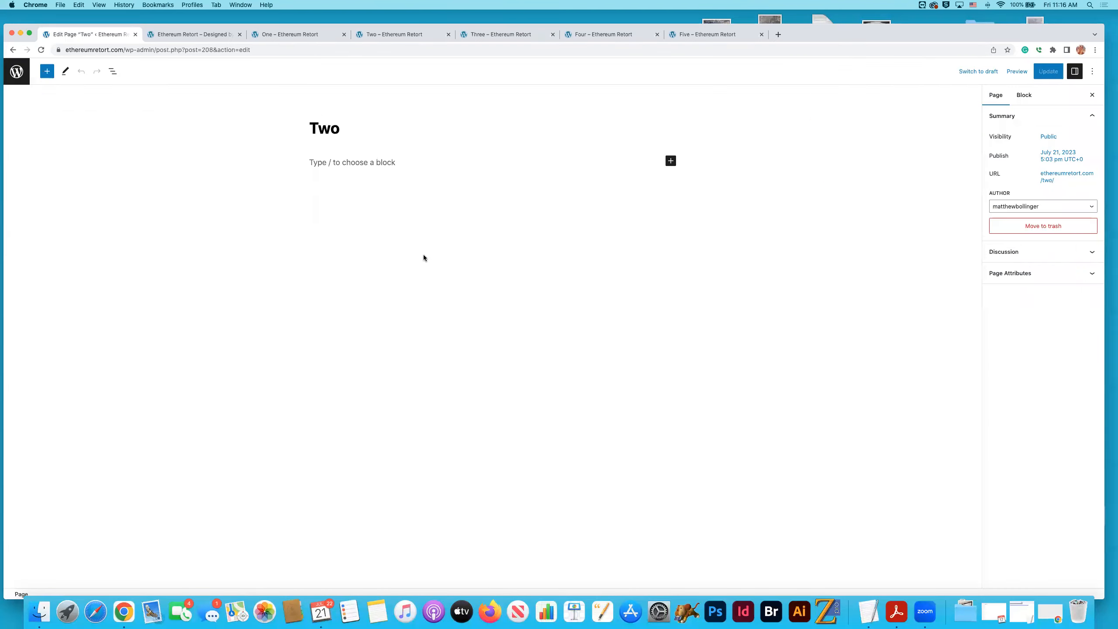
# - Open the live page "Two" from its permalink in the page's URL settings and look over its layout
pyautogui.click(1061, 176)
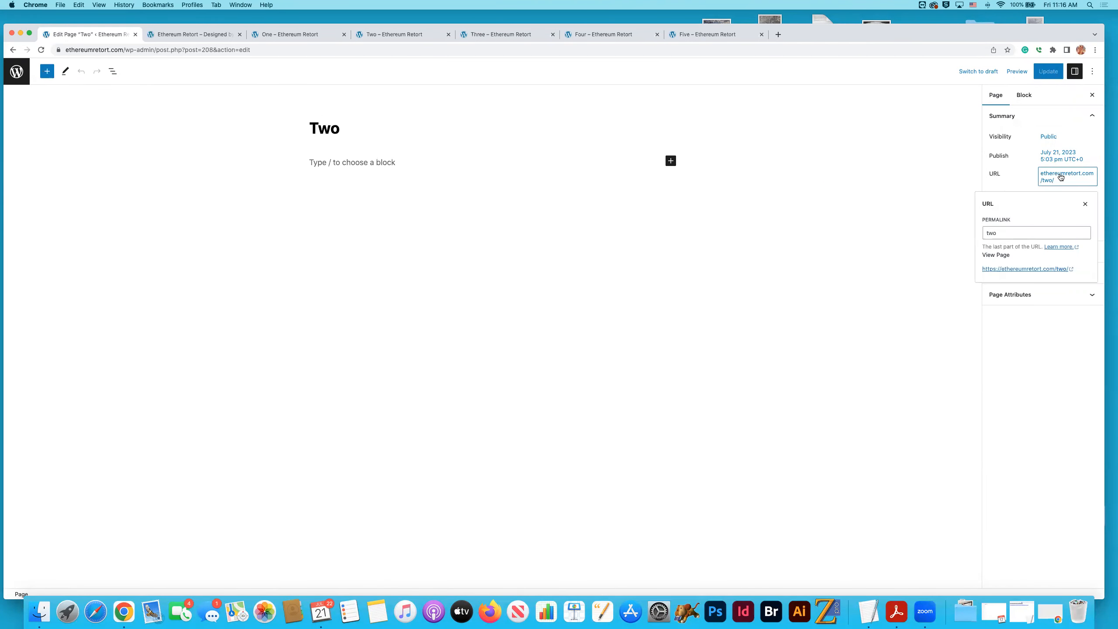
pyautogui.click(1040, 270)
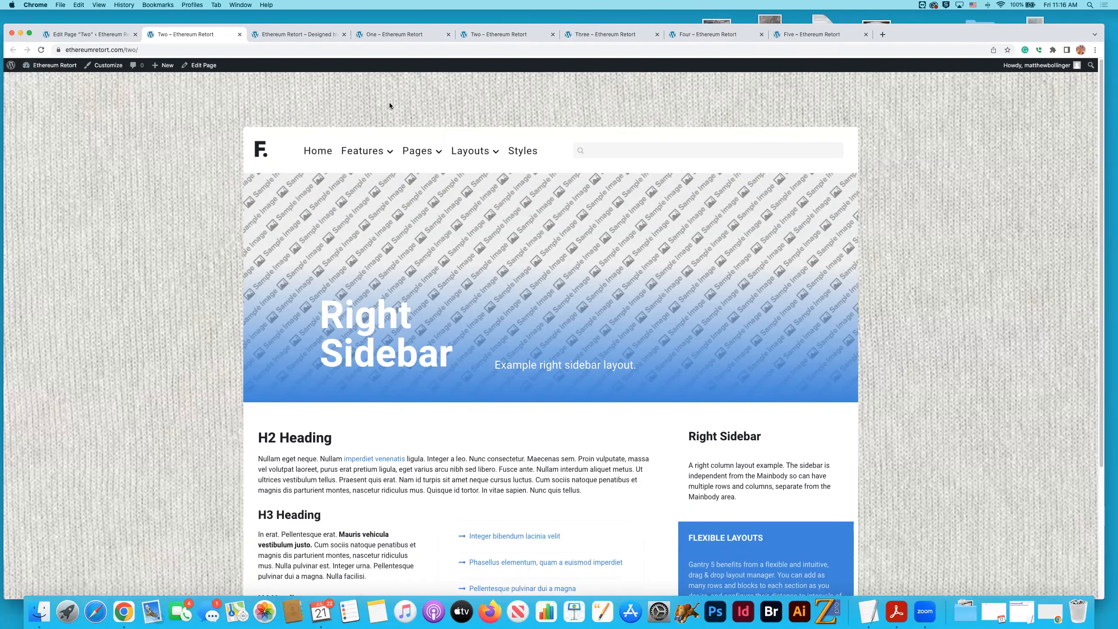
pyautogui.scroll(-1, 787, 238)
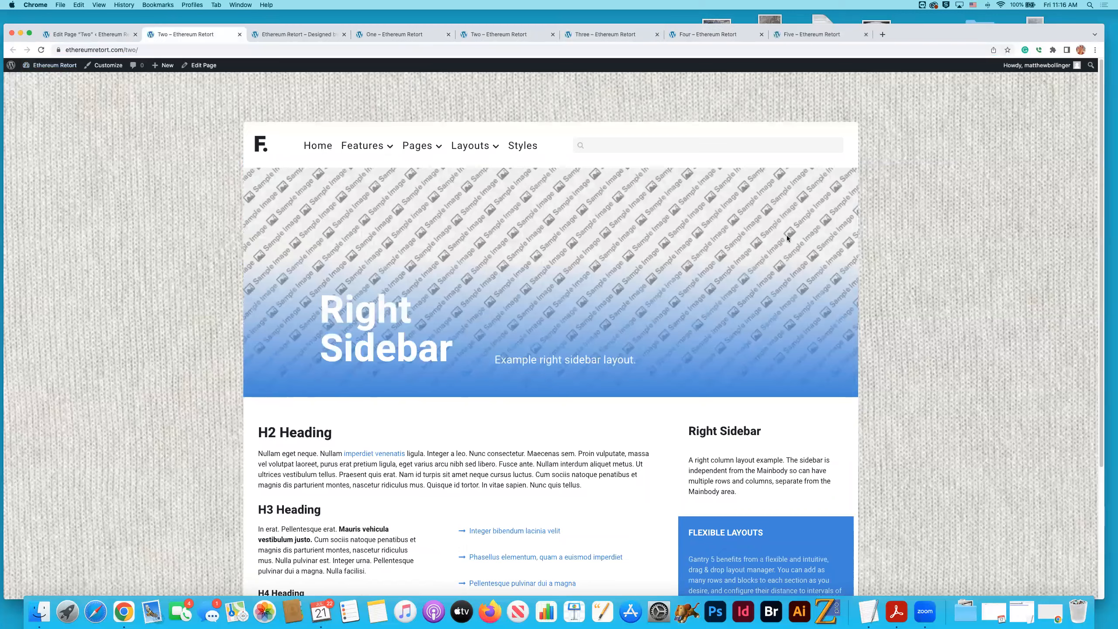
pyautogui.scroll(2, 787, 238)
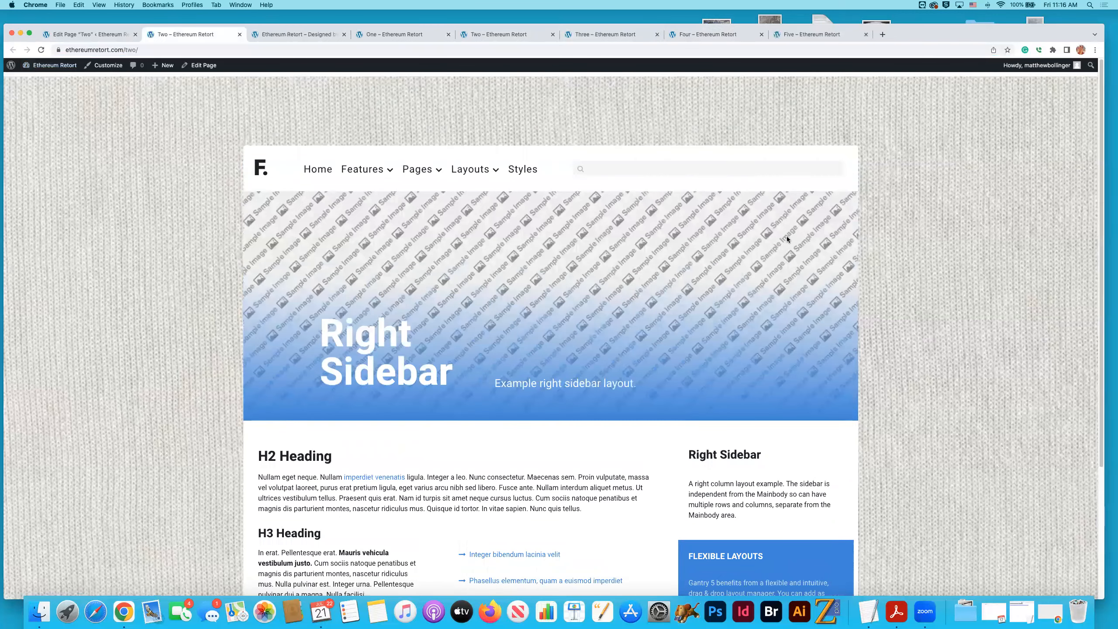
pyautogui.scroll(-1, 787, 239)
pyautogui.scroll(-1, 787, 239)
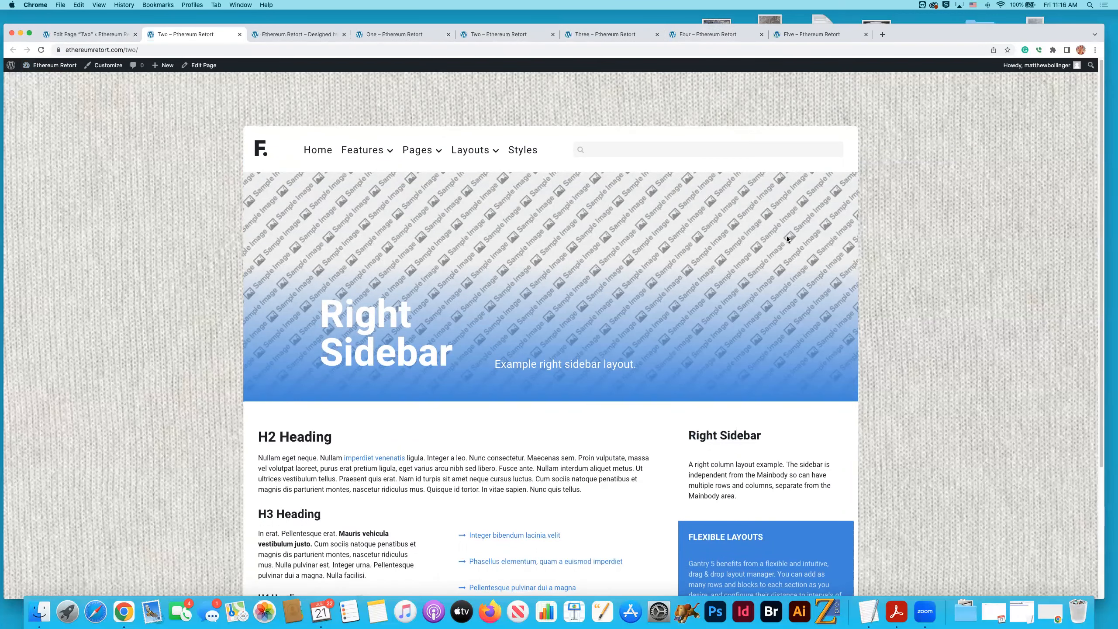
pyautogui.scroll(-5, 787, 239)
pyautogui.scroll(-3, 787, 239)
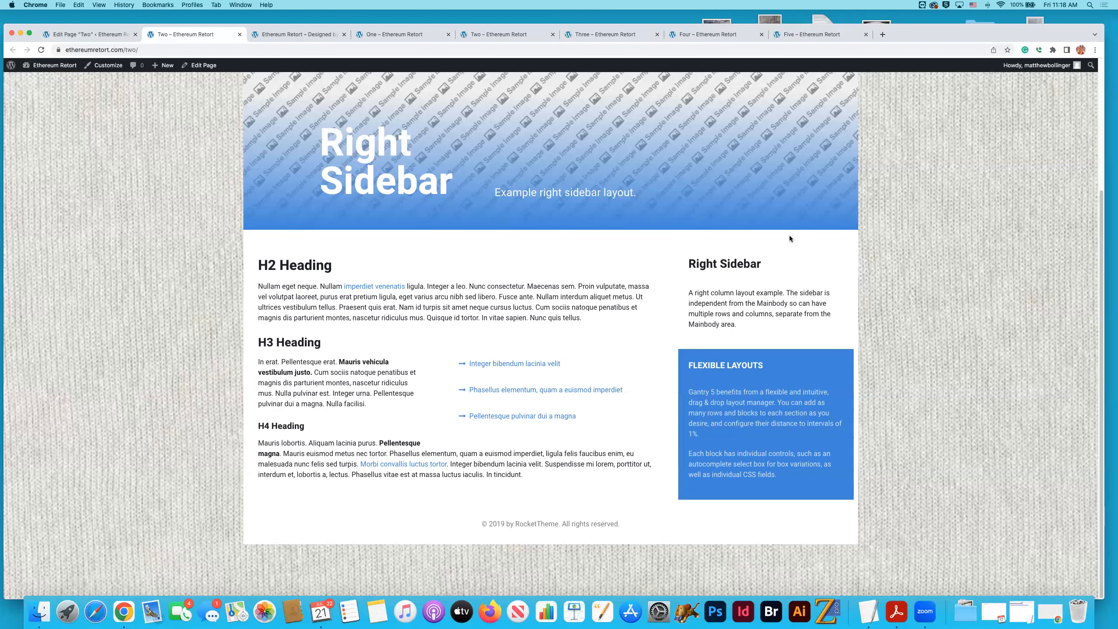
# - Go back from the editor of page "Two" to the page list, sort it by newest date, and open page "Five"
pyautogui.click(102, 34)
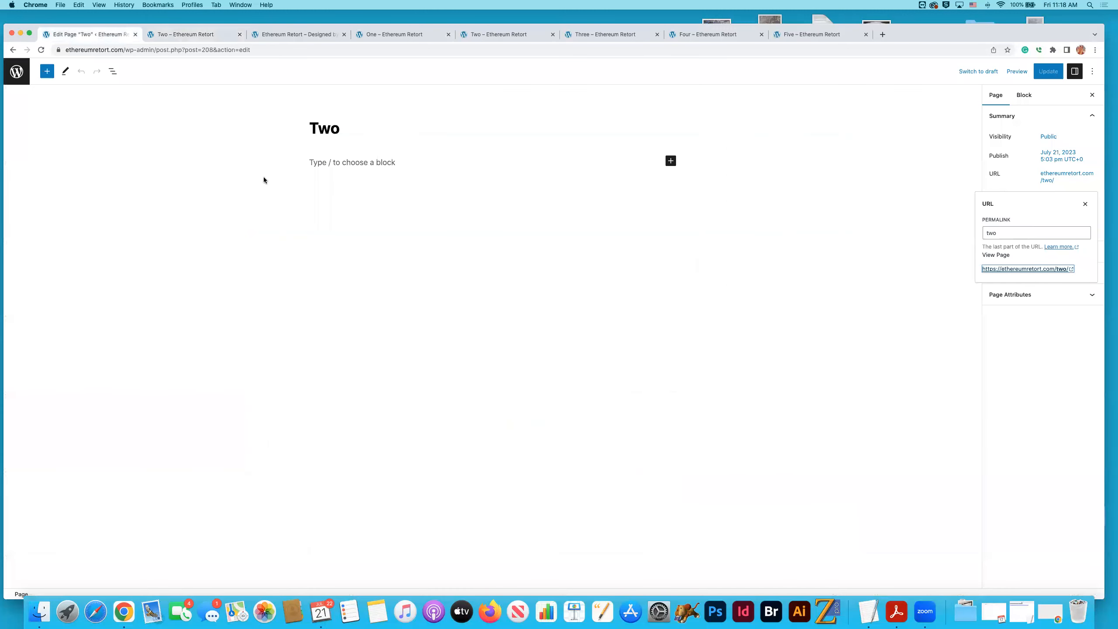
pyautogui.click(16, 73)
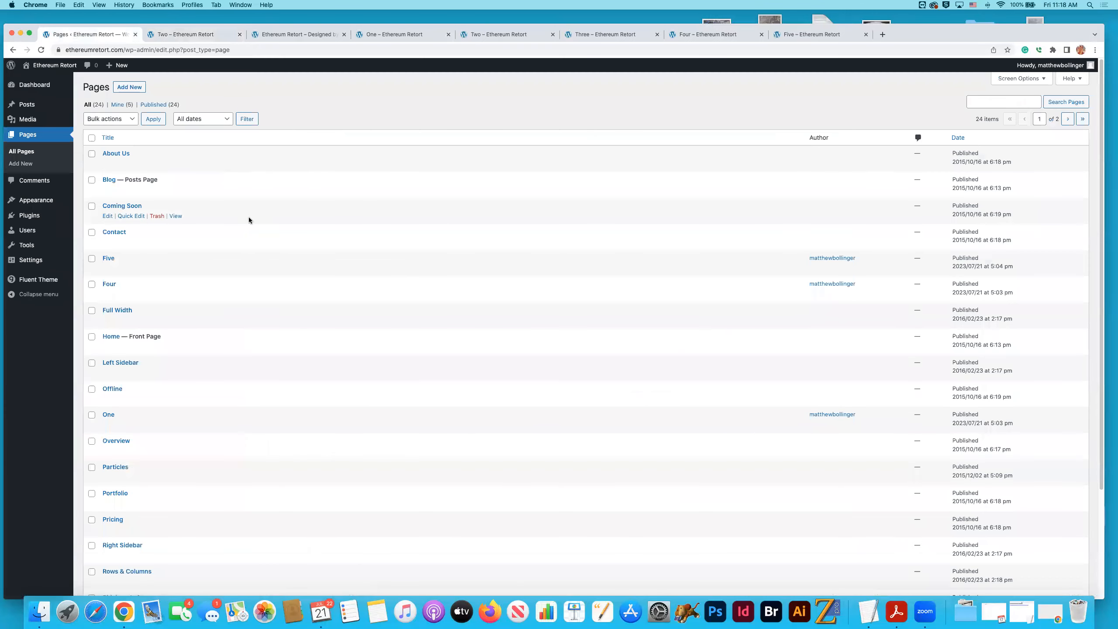
pyautogui.click(958, 137)
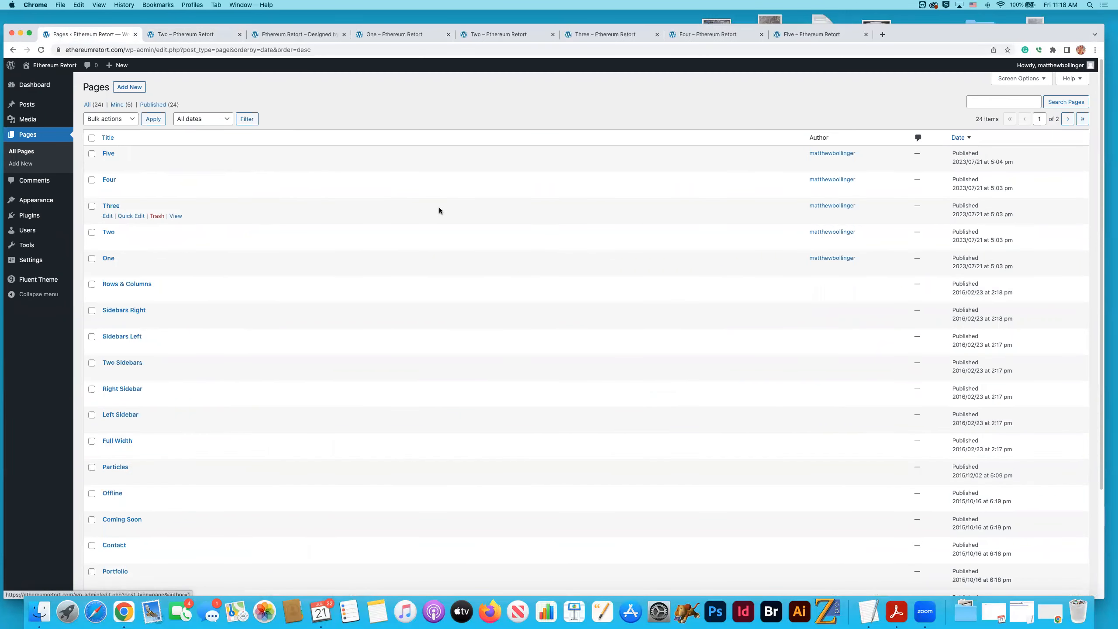
pyautogui.click(110, 154)
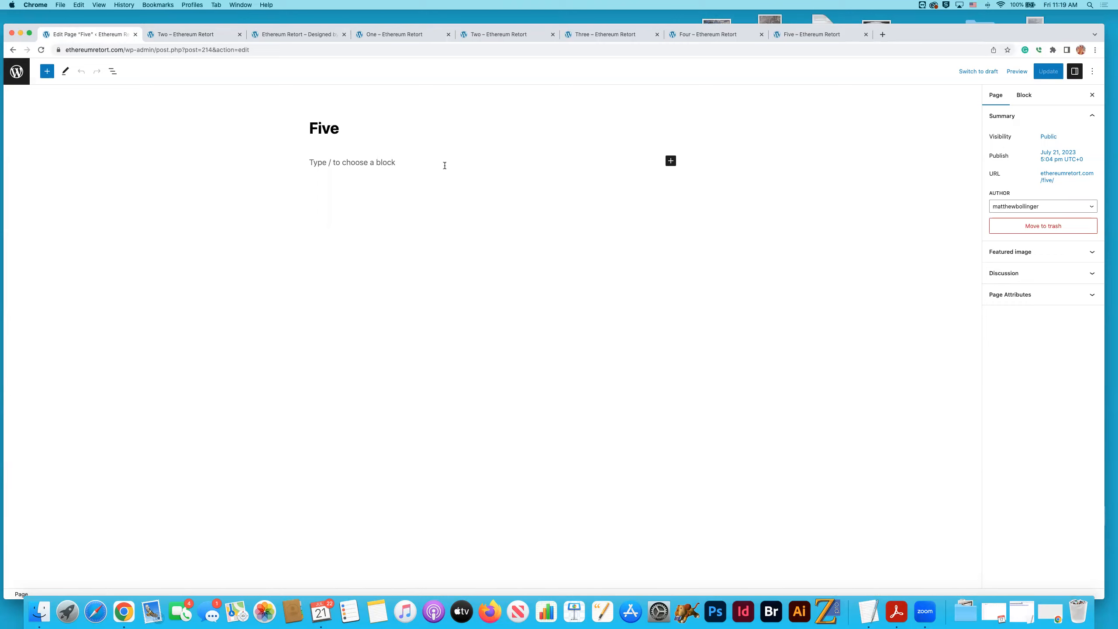
# - Leave the editor of page "Five" for the site's page list and bring up the Posts options
pyautogui.click(21, 82)
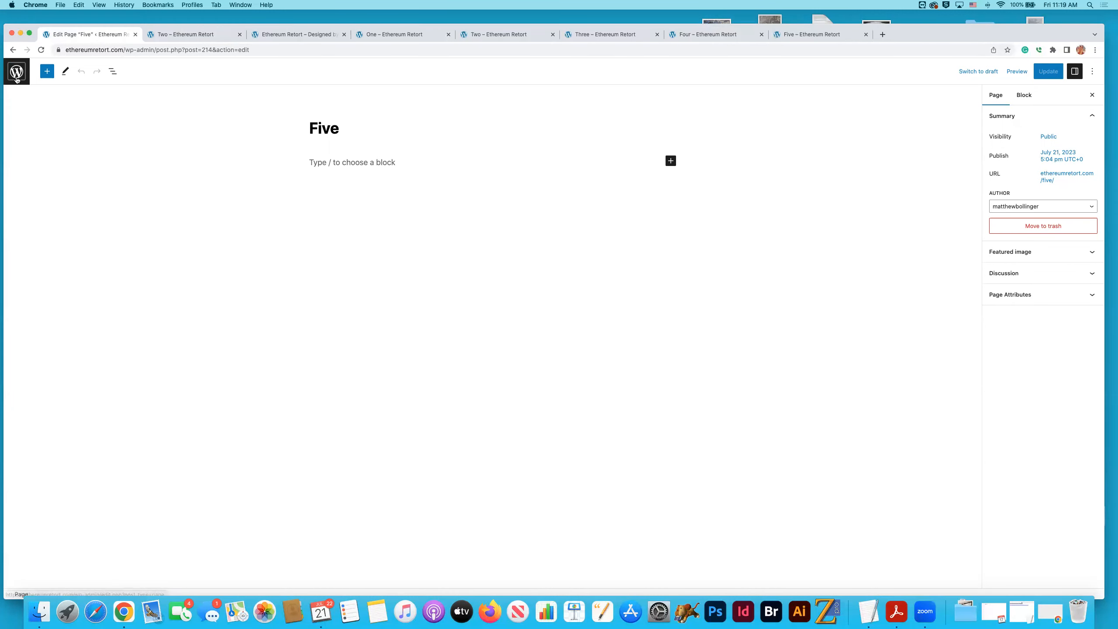
pyautogui.moveTo(26, 106)
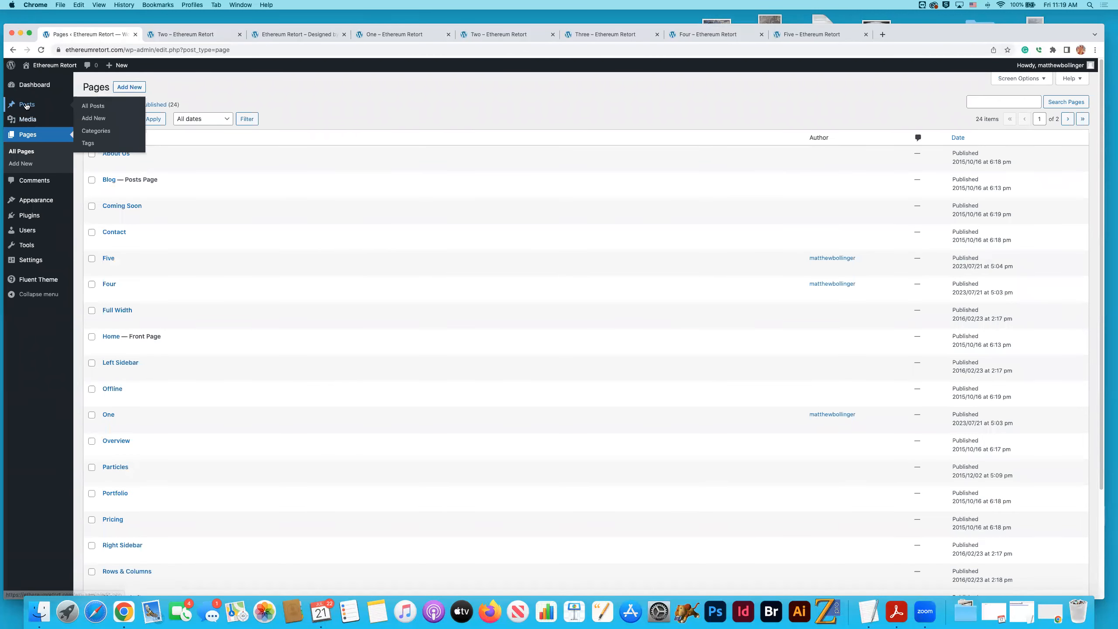